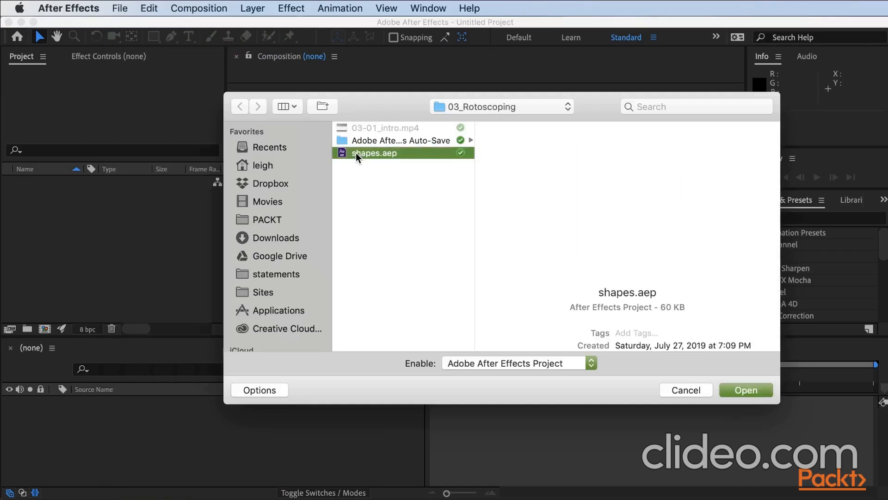
Open shapes.aep from the 03_Rotoscoping folder and pick the Pen Tool
click(725, 390)
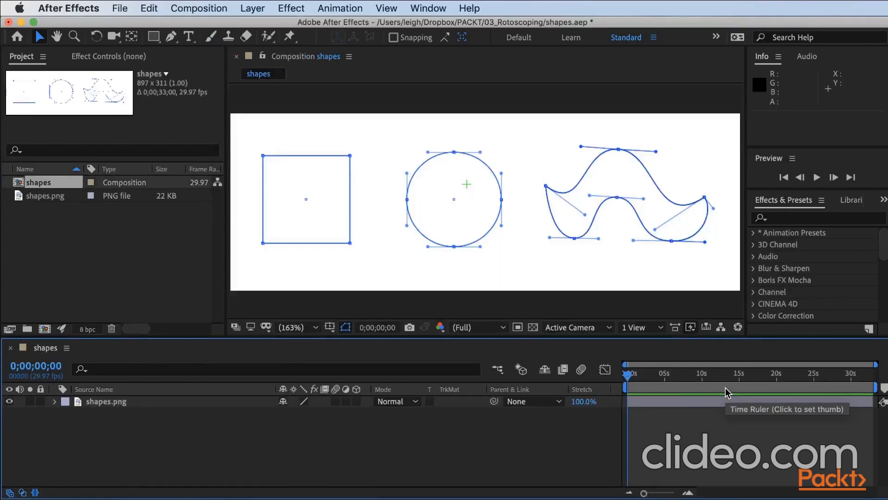
click(172, 37)
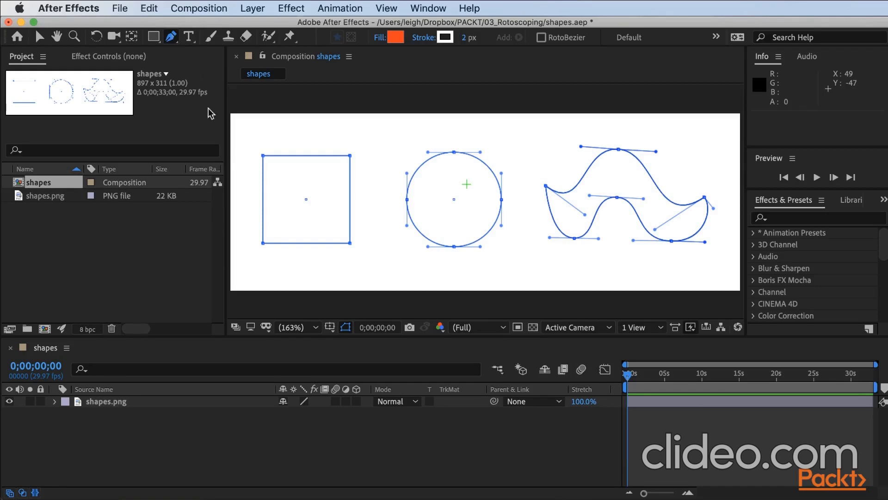
Trace the square as a closed path through its four corners
click(263, 155)
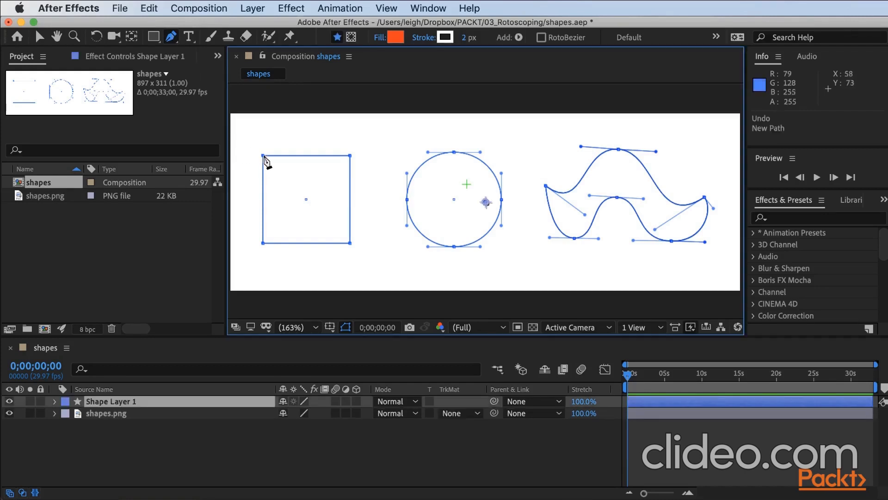
click(350, 155)
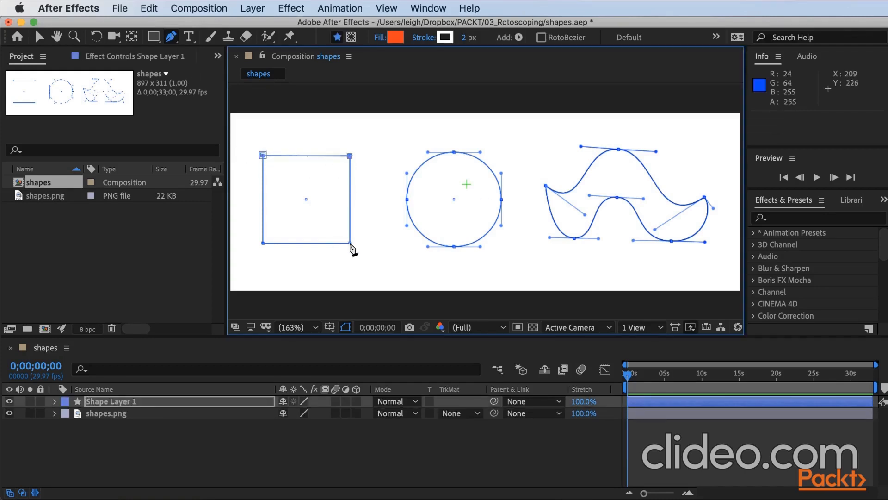
click(351, 242)
click(262, 242)
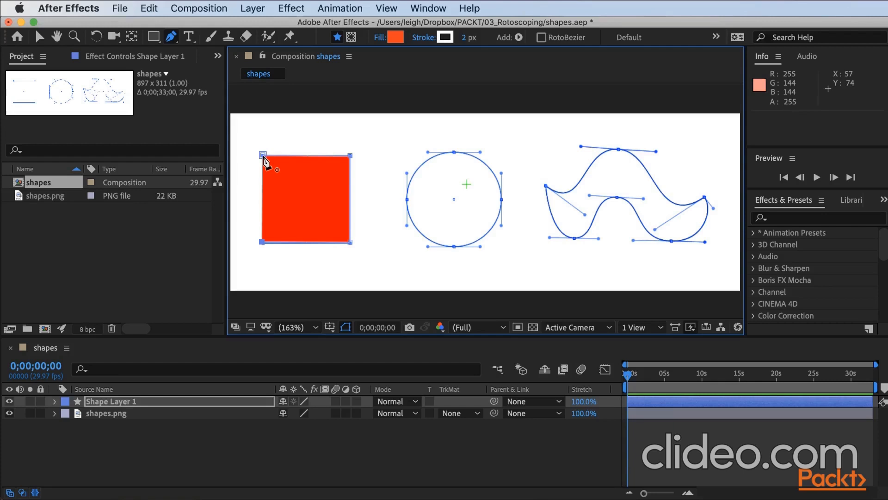
click(263, 156)
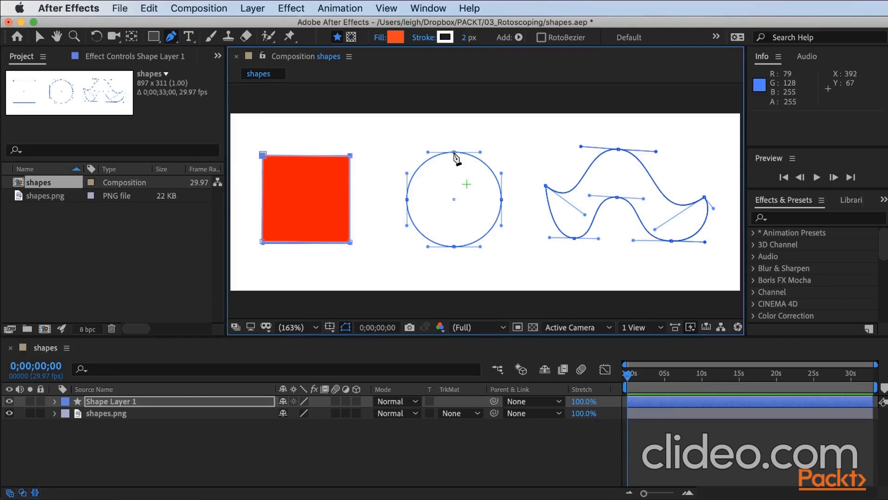
Trace the circle as a closed curved path through its top, right, bottom and left points
click(454, 152)
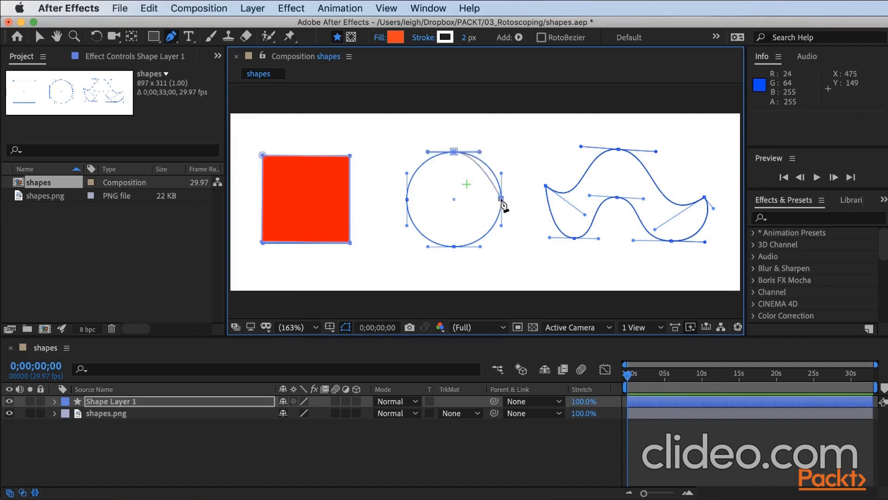
drag(502, 199, 502, 224)
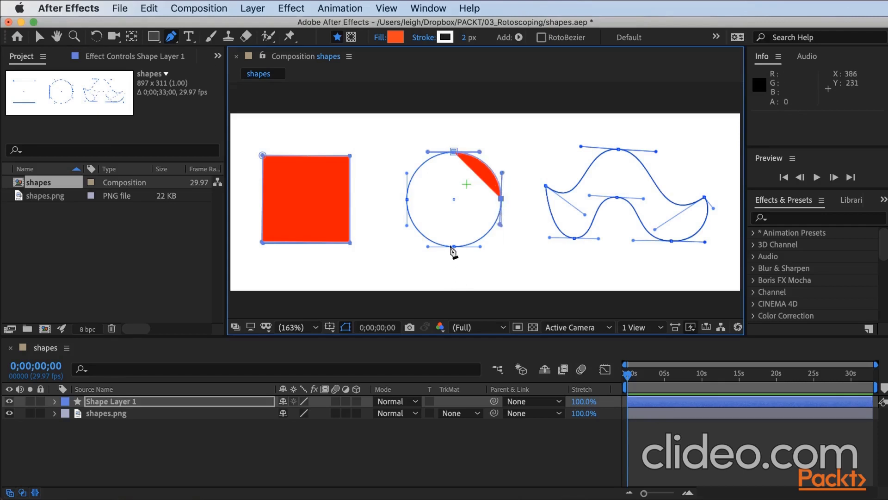
drag(453, 247, 427, 246)
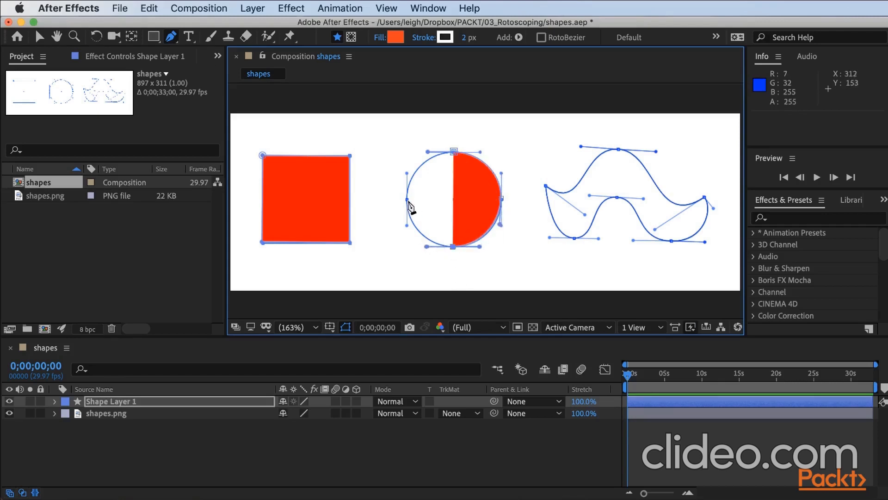
drag(407, 200, 408, 176)
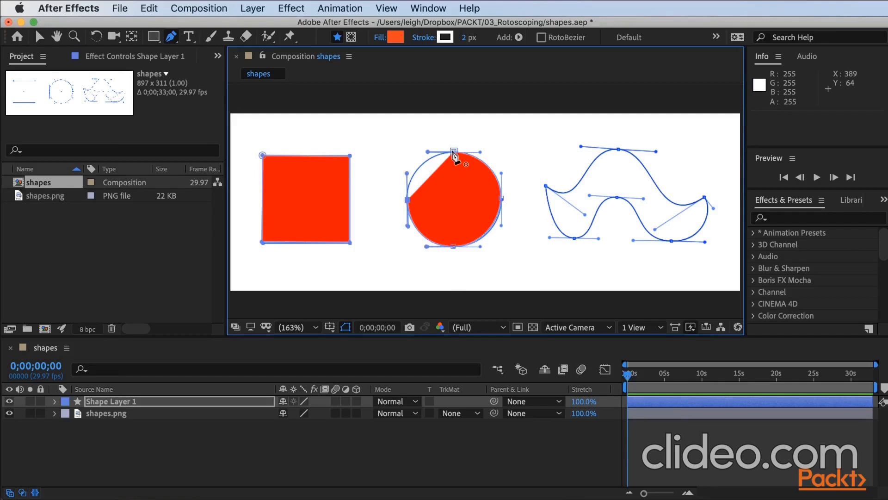
click(454, 152)
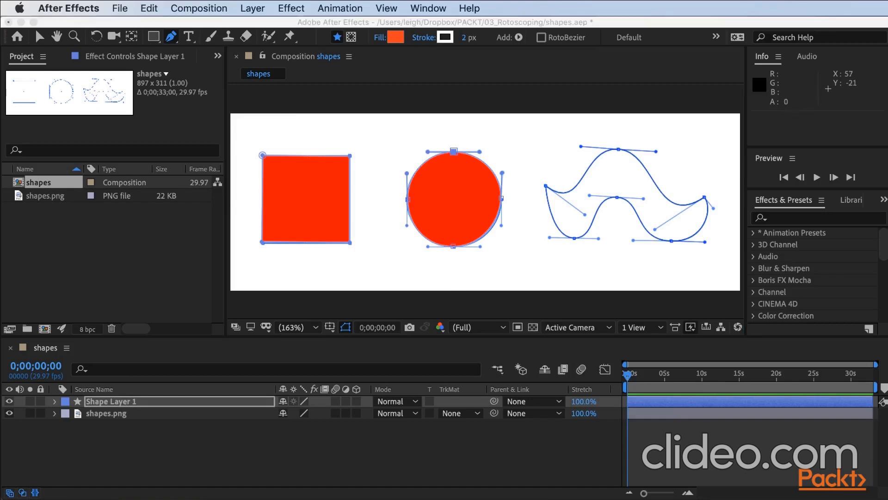
click(171, 38)
click(171, 39)
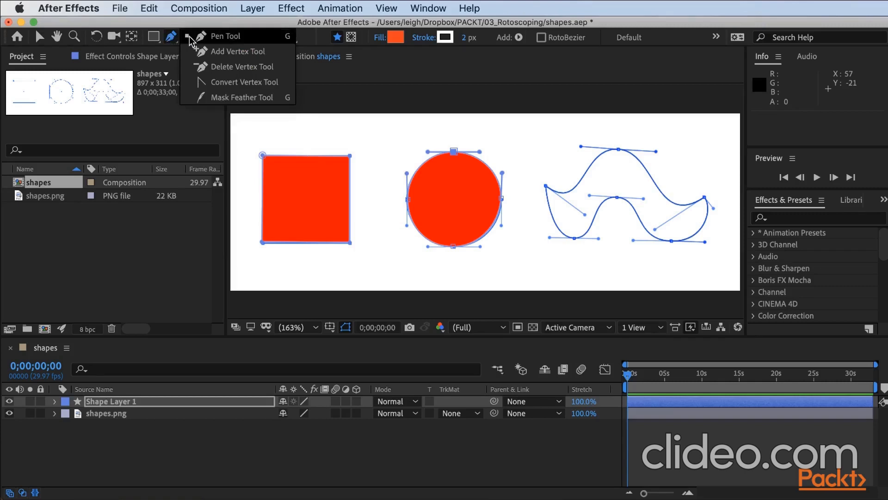
click(216, 55)
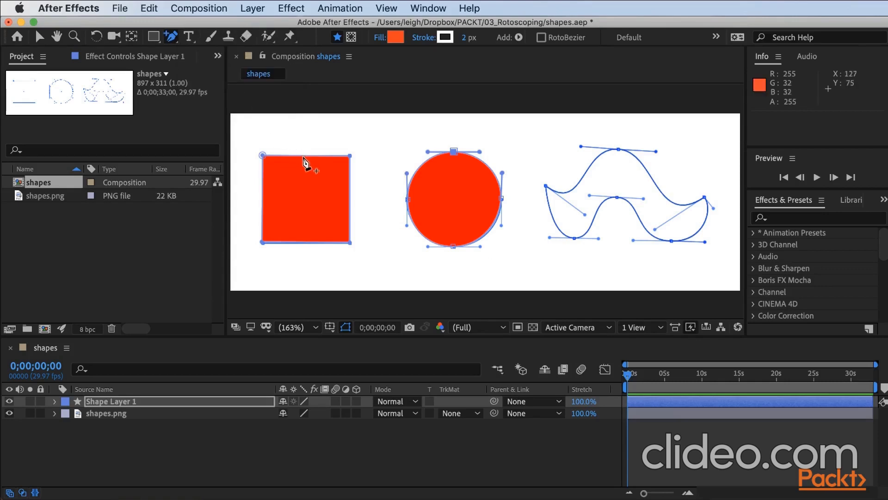
click(303, 155)
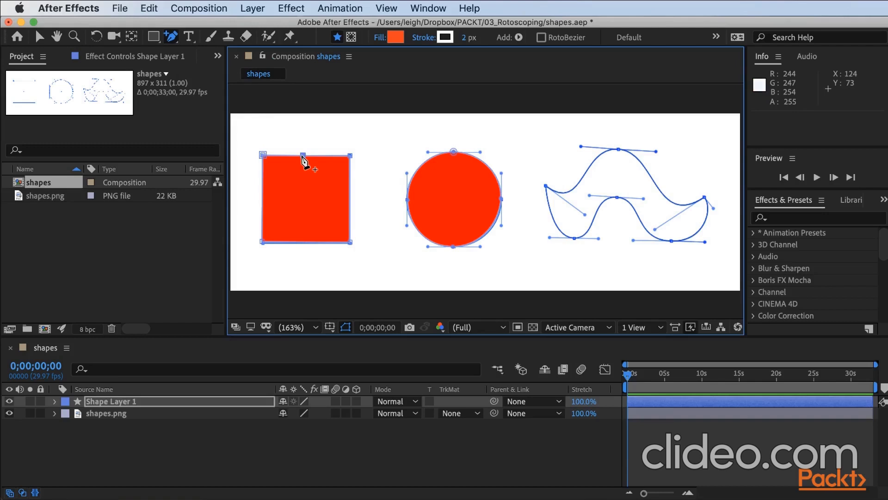
click(41, 37)
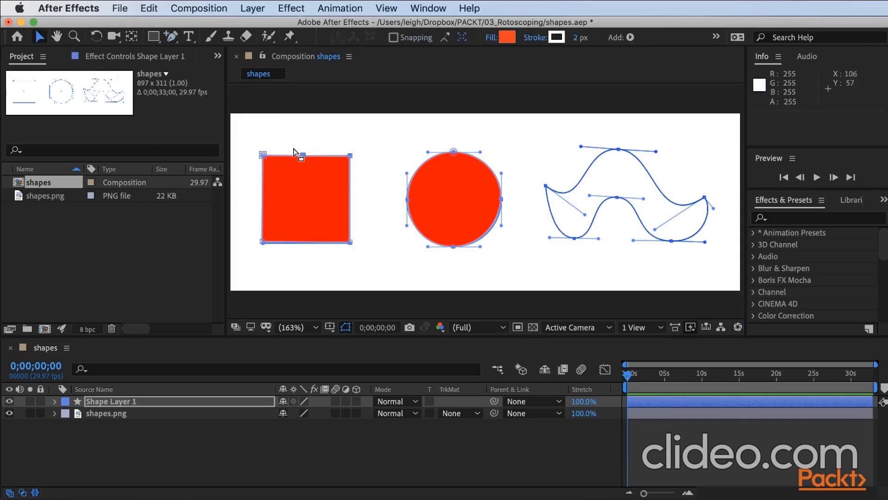
drag(303, 155, 304, 135)
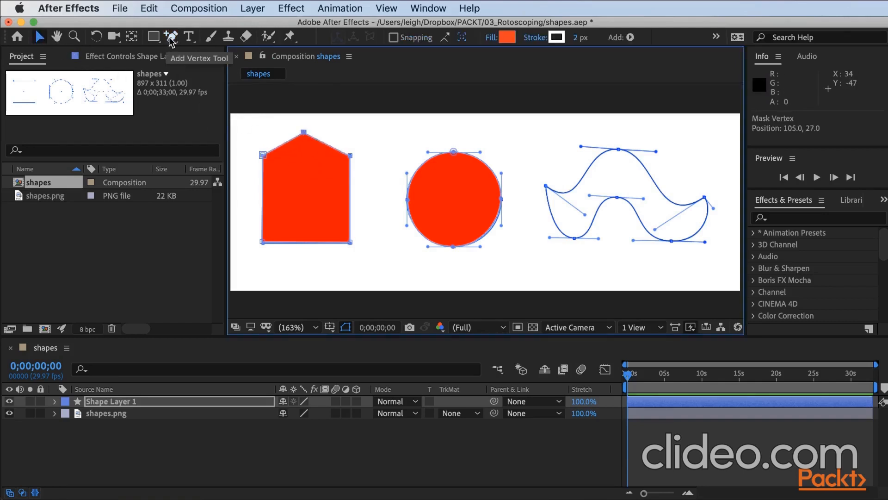
drag(172, 36, 228, 69)
click(305, 134)
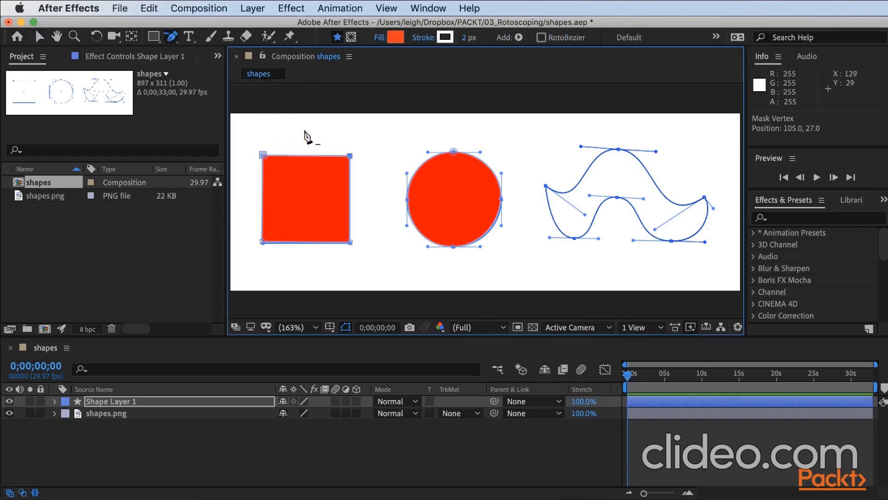
drag(173, 37, 197, 83)
drag(349, 156, 325, 135)
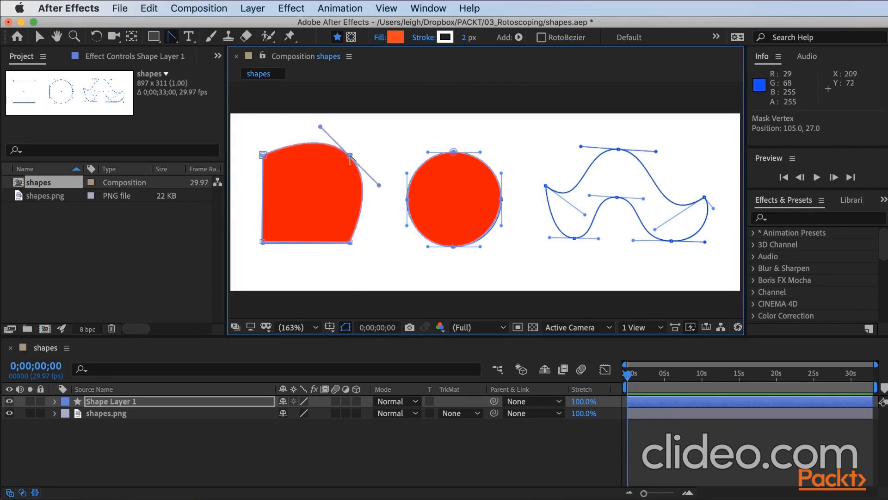
click(350, 158)
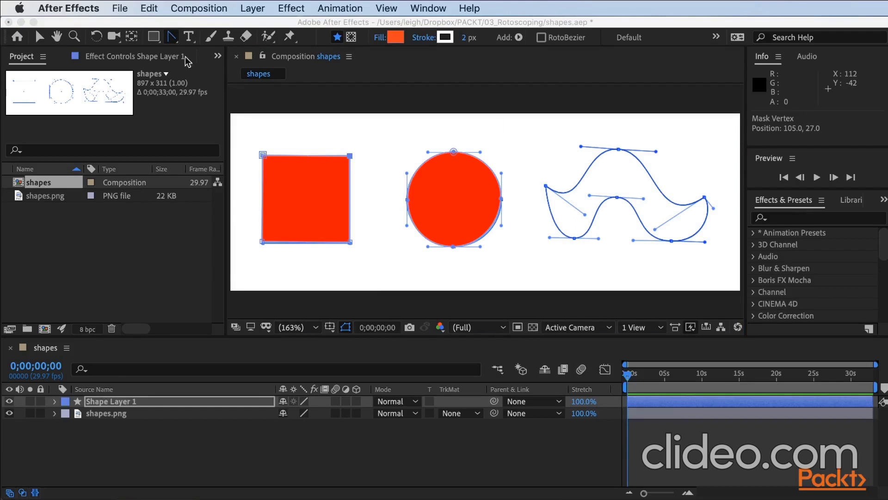
click(172, 42)
Draw curved Pen points at the wave's left end, top peak and right dip
drag(172, 42, 199, 35)
drag(546, 186, 587, 221)
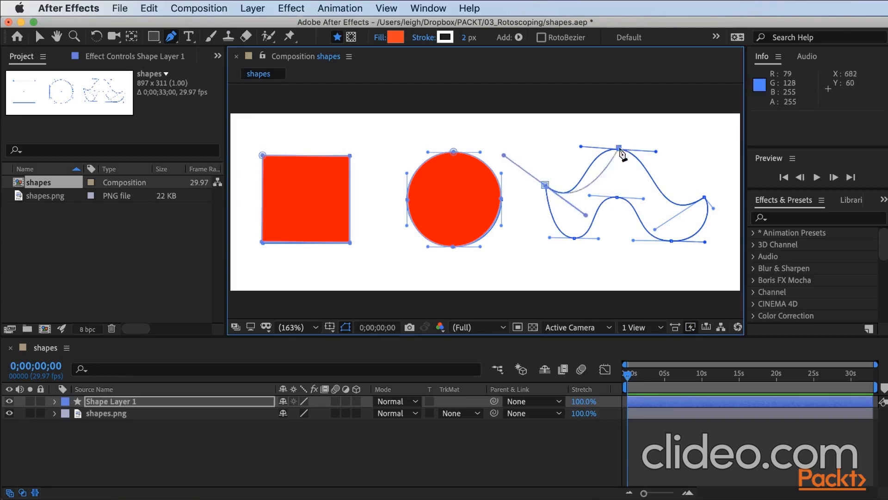
drag(619, 149, 653, 154)
drag(704, 197, 753, 164)
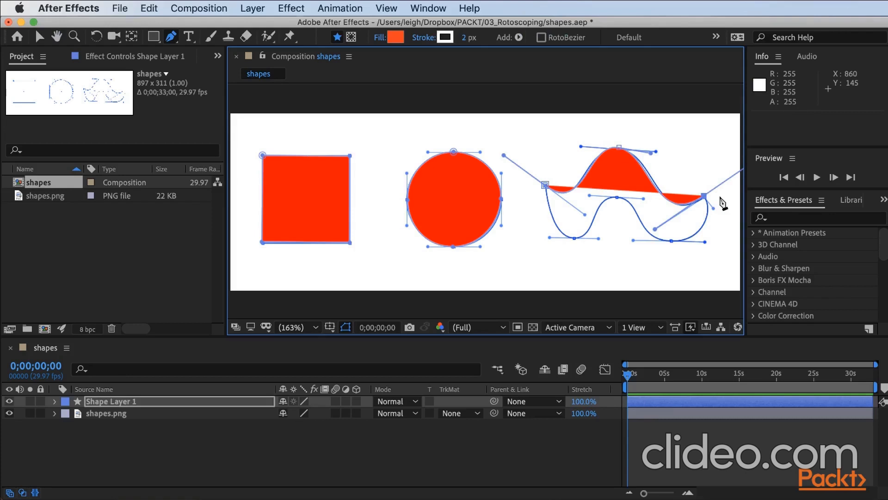
Pan to the wave's right end, shorten its curve handle and add a bottom point
key(space)
key(space)
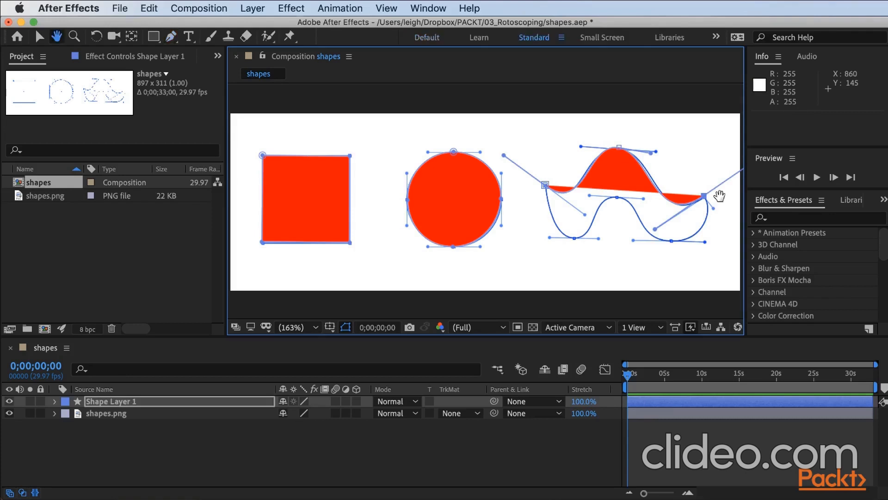
drag(719, 196, 640, 200)
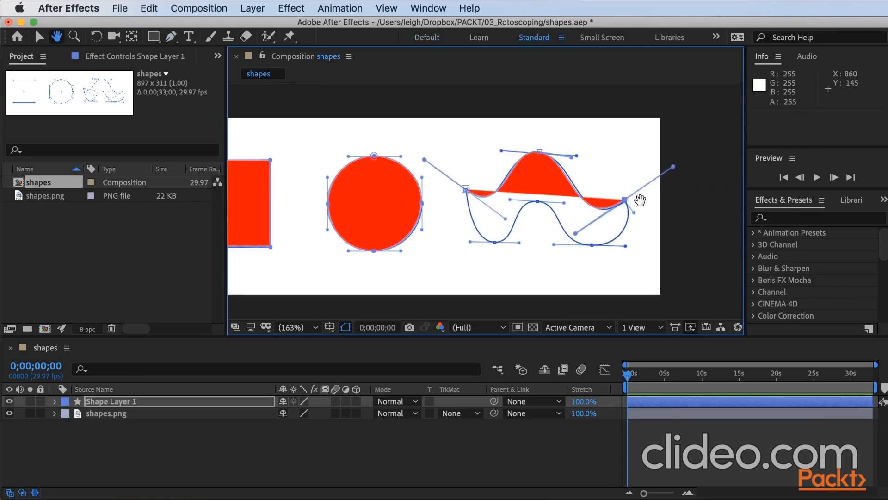
key(space)
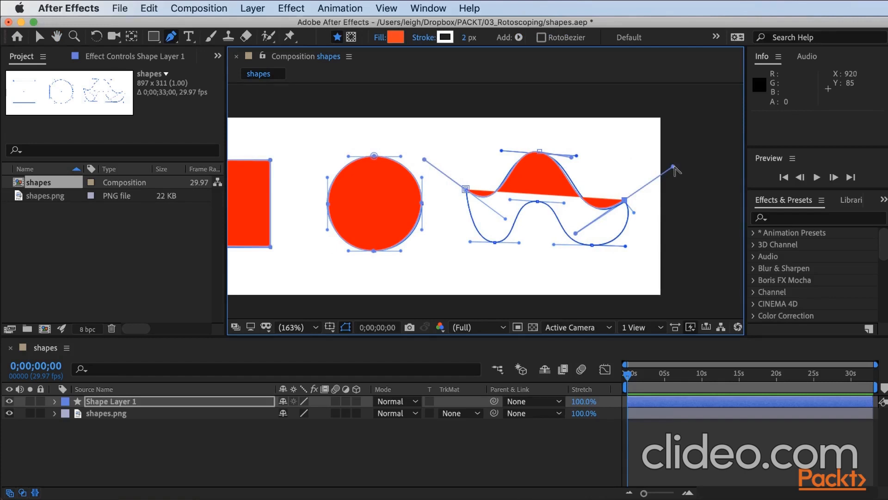
drag(674, 168, 635, 212)
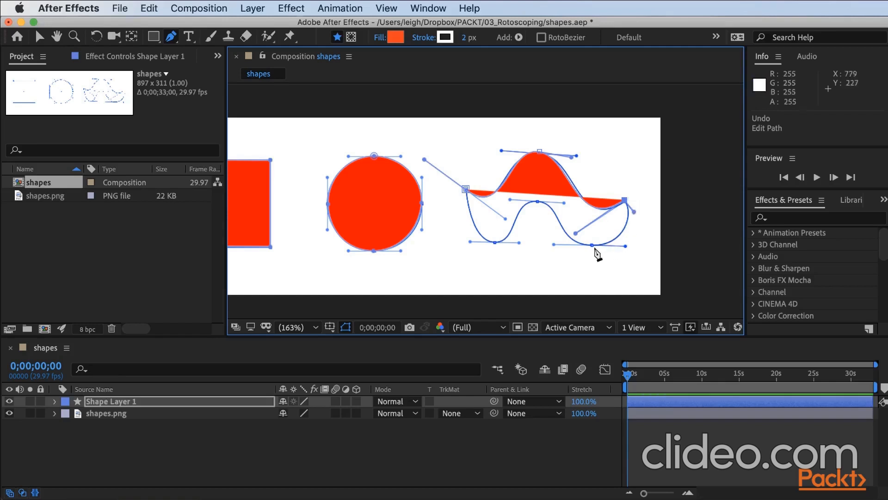
drag(592, 245, 558, 244)
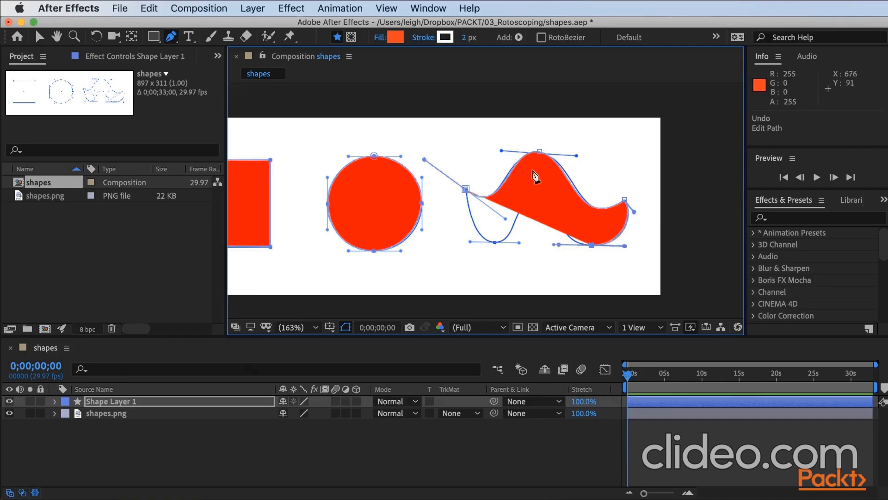
click(55, 401)
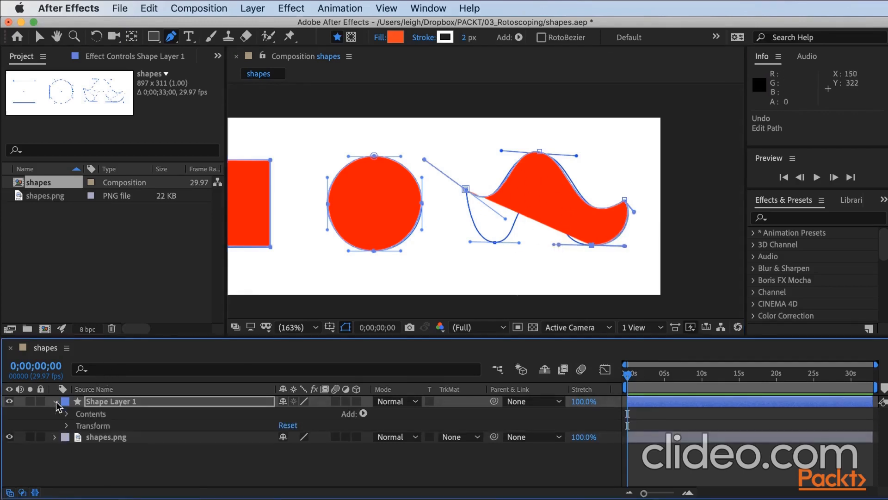
Loop the wave path's end outward, dropping Shape Layer 1 opacity to 0% then back to 100%
click(67, 425)
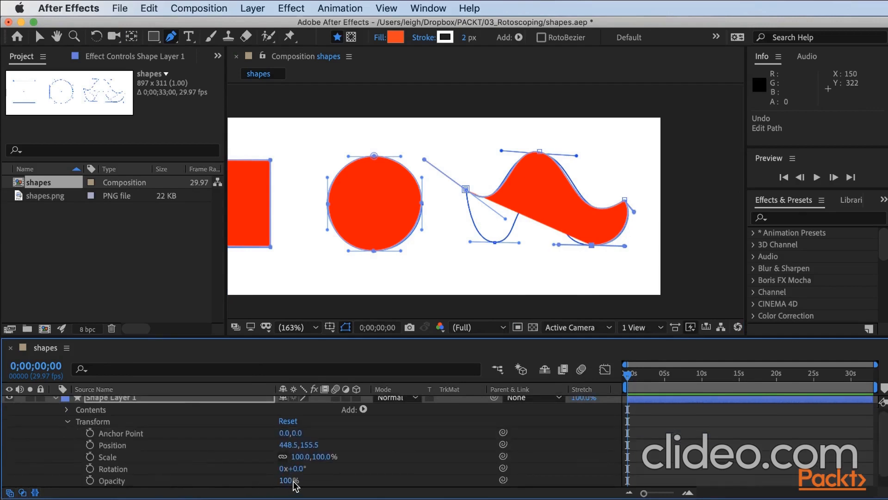
drag(291, 484, 167, 476)
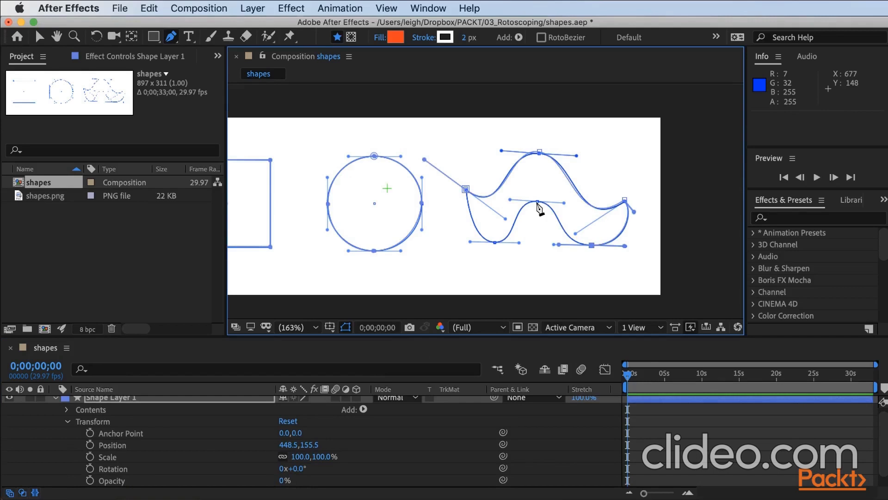
mouse_move(538, 204)
mouse_down()
mouse_move(540, 217)
mouse_move(510, 200)
mouse_up()
click(495, 242)
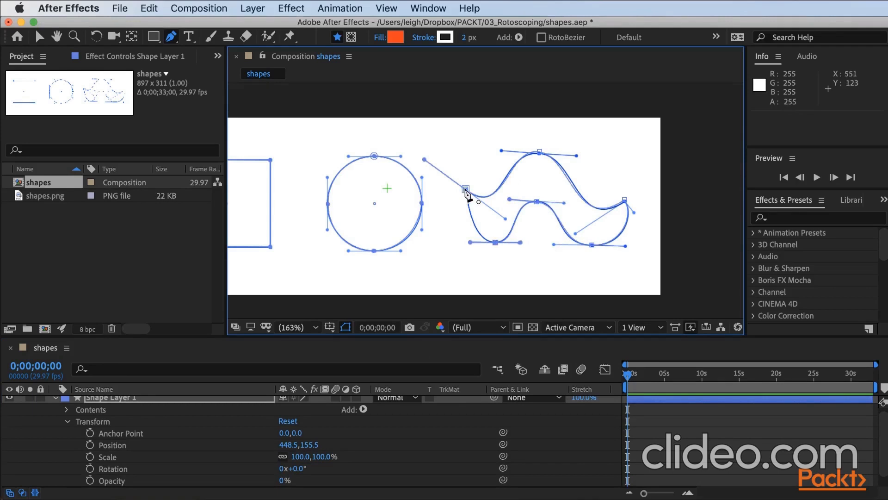
mouse_move(467, 193)
mouse_down()
mouse_move(424, 161)
mouse_move(446, 198)
mouse_move(466, 197)
mouse_up()
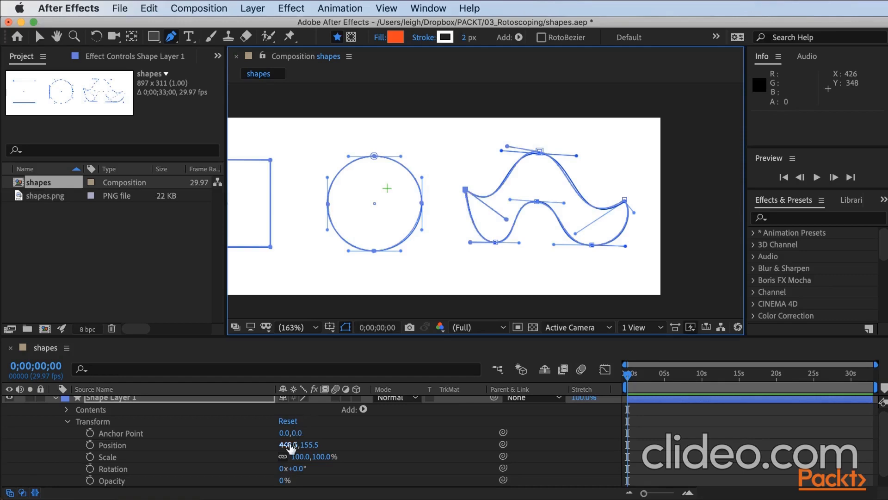
drag(282, 484, 328, 482)
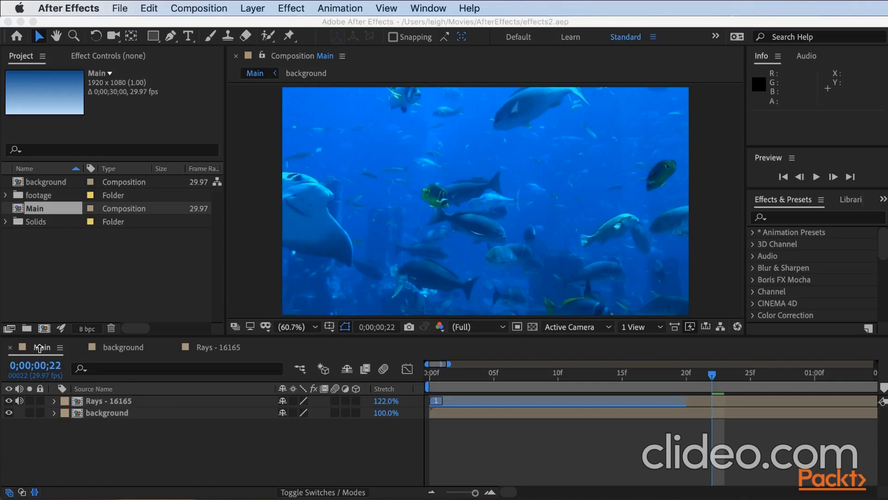
Open the Rays - 16165 precomp from Main and scrub to 0:00:03:17, where the manta ray appears
click(123, 404)
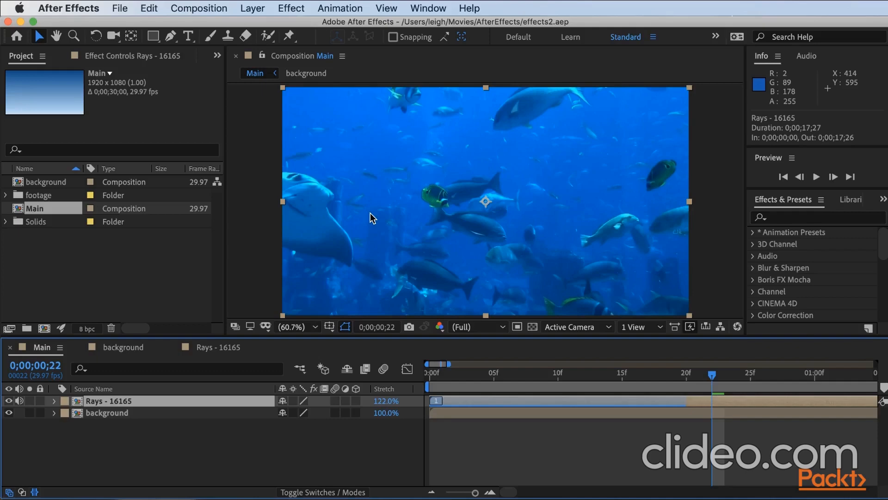
double_click(123, 401)
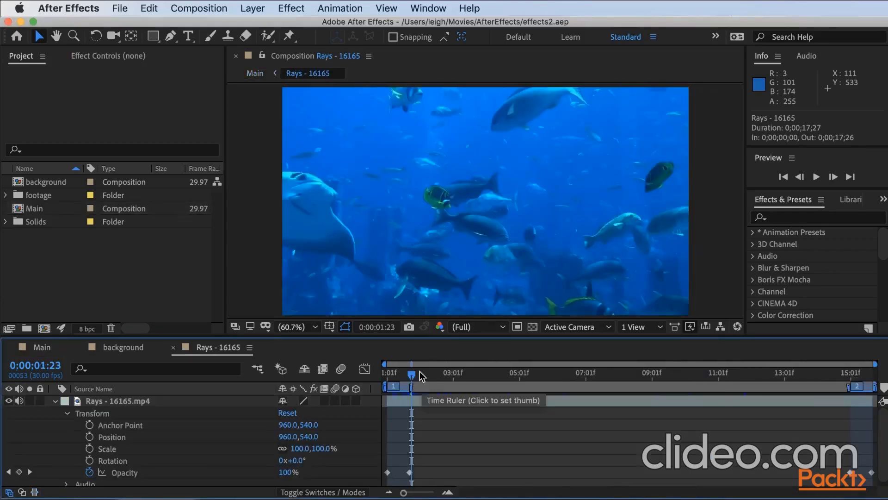
drag(420, 375, 471, 385)
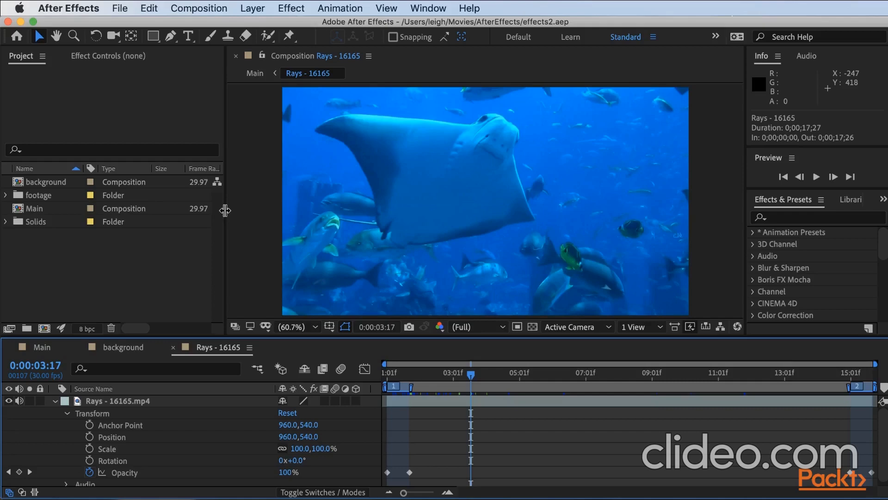
Begin Mask 1 on the footage layer with points up the ray's left edge and across its back
click(171, 36)
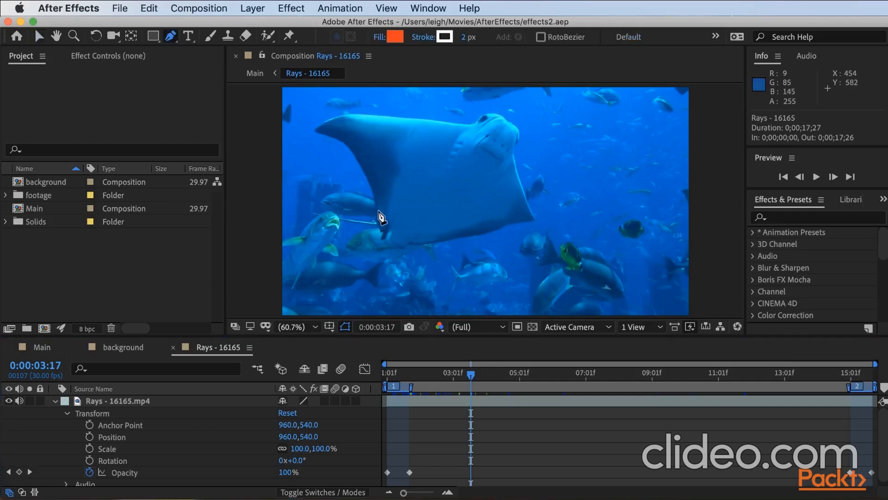
key(super+z)
click(84, 401)
click(116, 404)
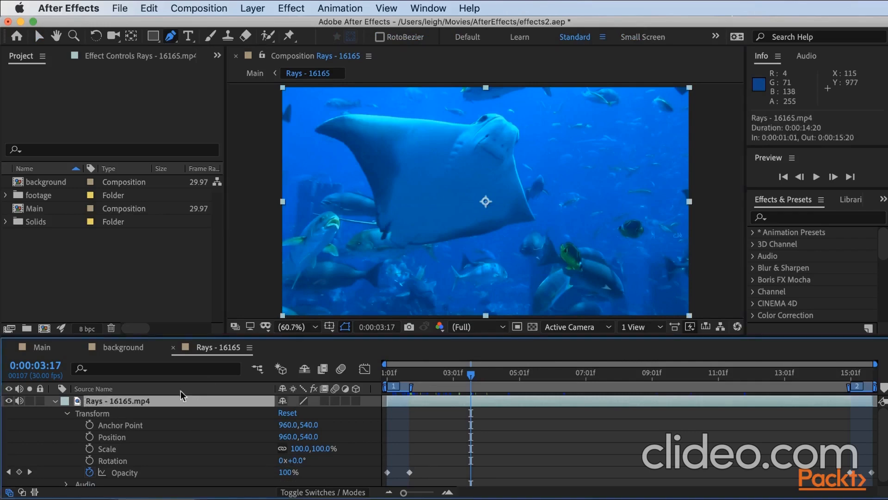
click(382, 232)
click(376, 219)
click(376, 205)
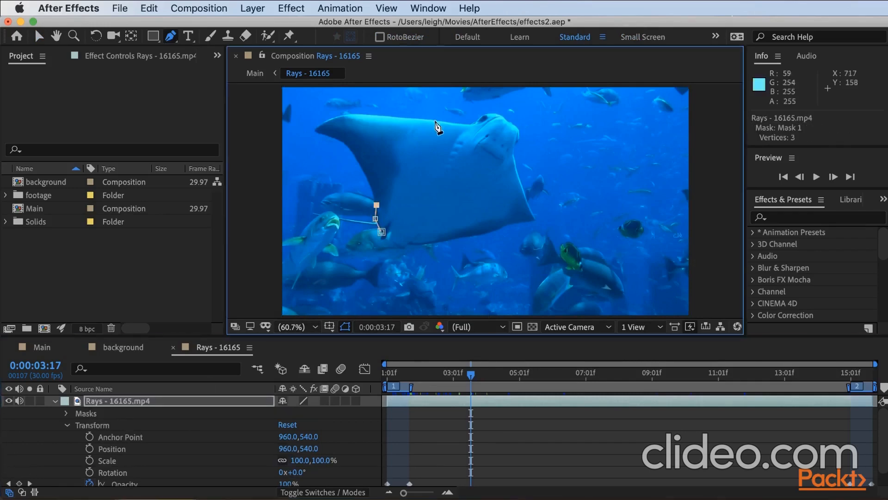
click(442, 121)
click(470, 124)
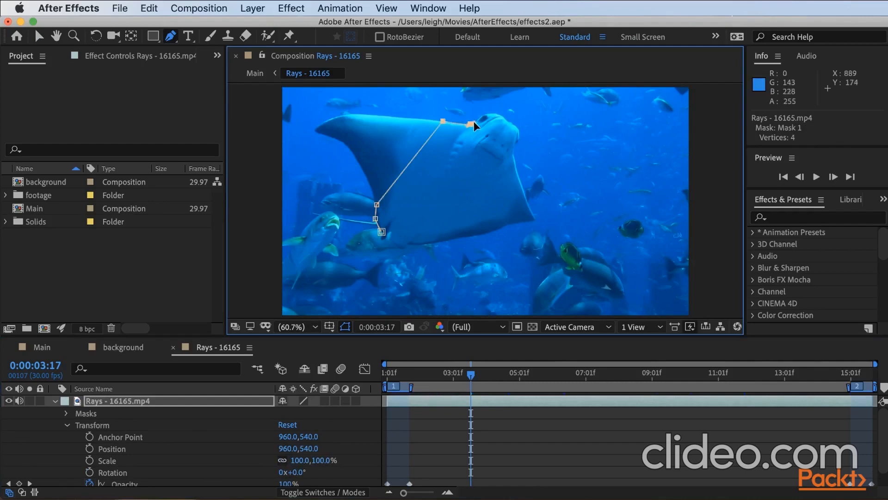
Continue Mask 1 around the head, right wing and lower body, and close it
drag(488, 114, 496, 112)
click(507, 119)
click(518, 129)
click(515, 150)
click(513, 170)
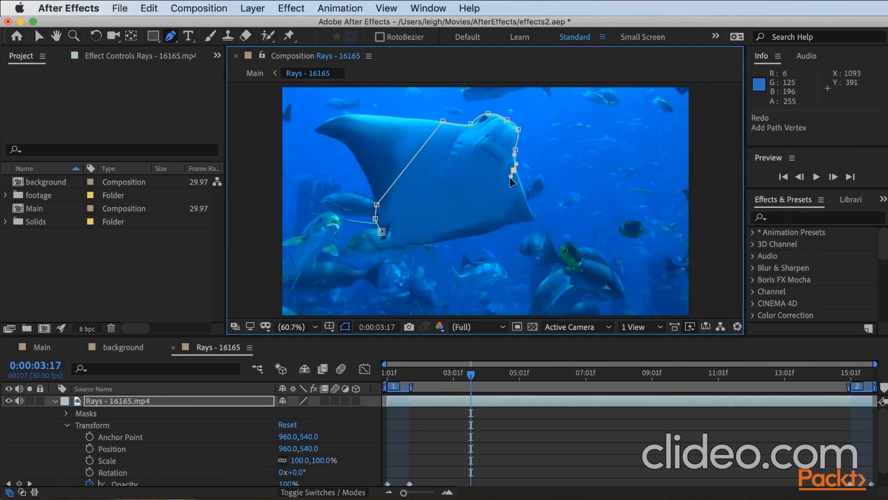
click(433, 244)
click(410, 244)
click(389, 238)
click(391, 229)
click(381, 231)
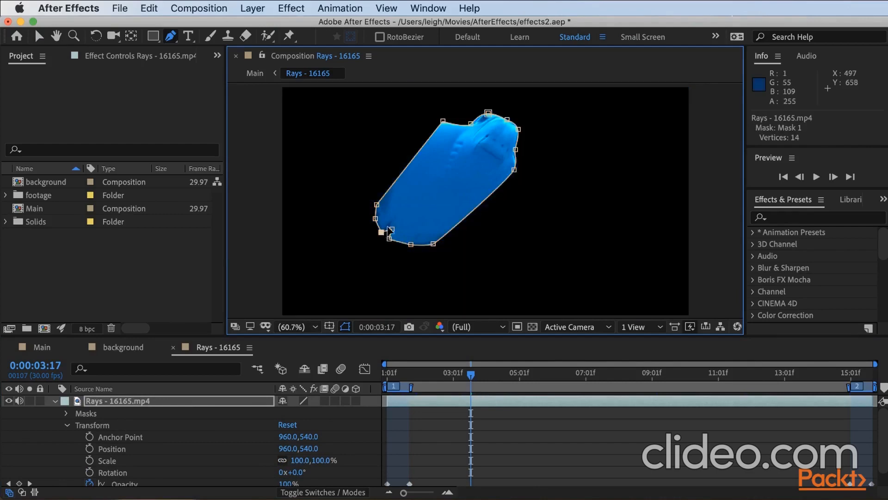
click(36, 36)
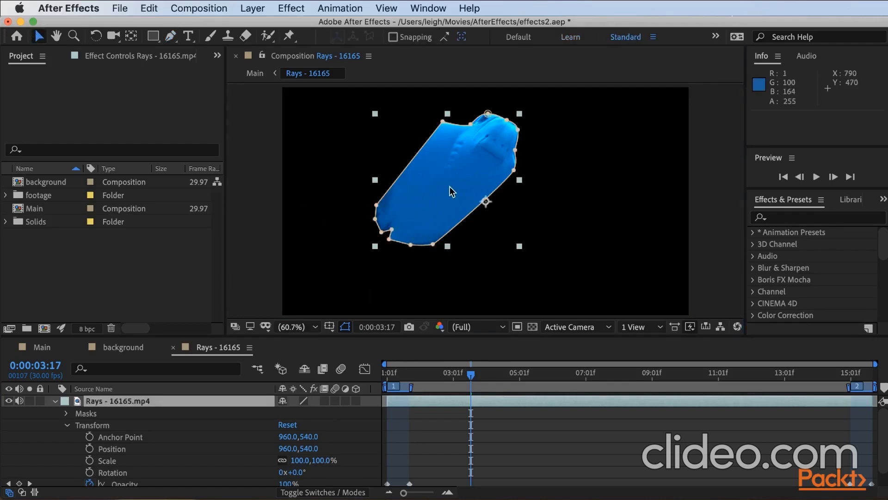
View Rays - 16165.mp4 in the Layer panel, cycling alpha views and leaving Alpha Boundary on
double_click(431, 185)
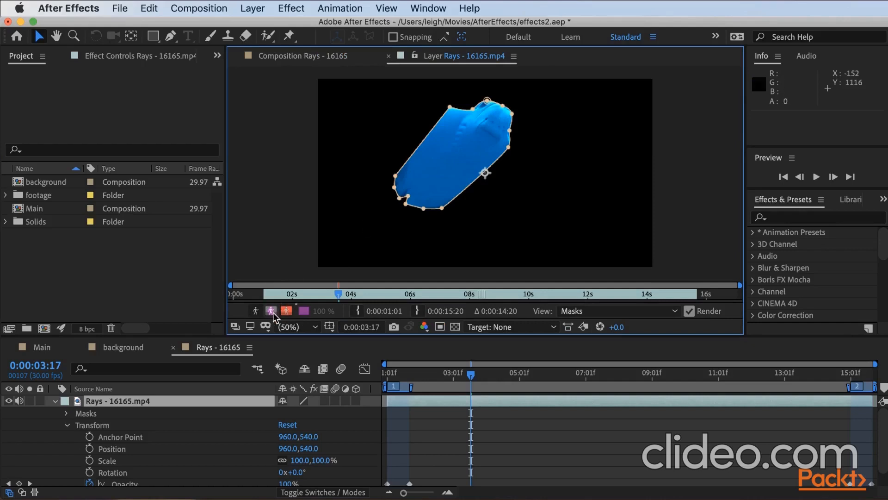
click(258, 313)
click(258, 313)
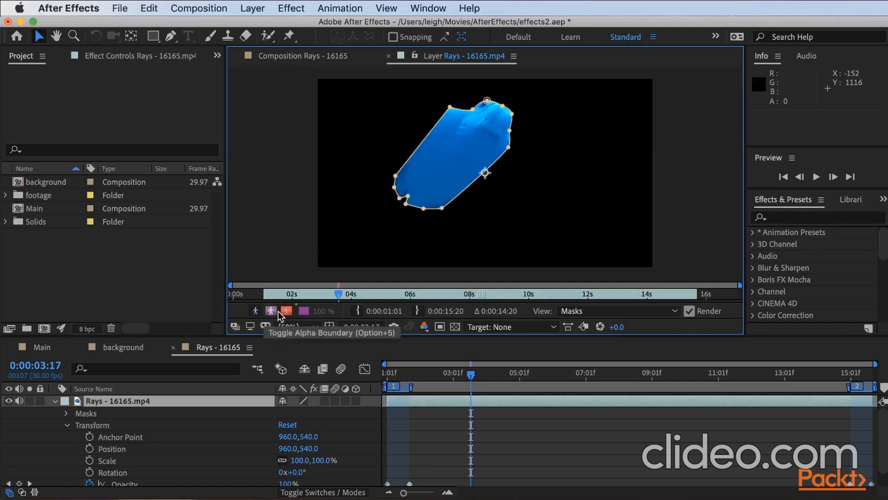
click(272, 312)
click(272, 313)
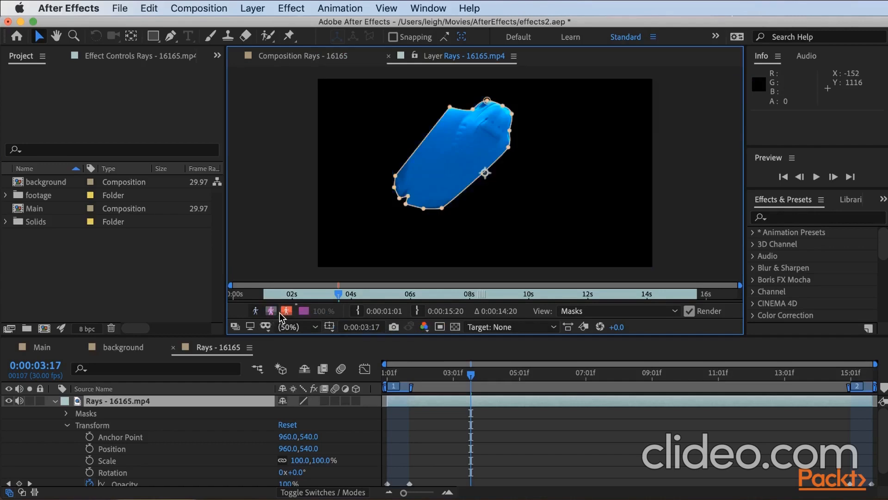
click(286, 312)
click(286, 313)
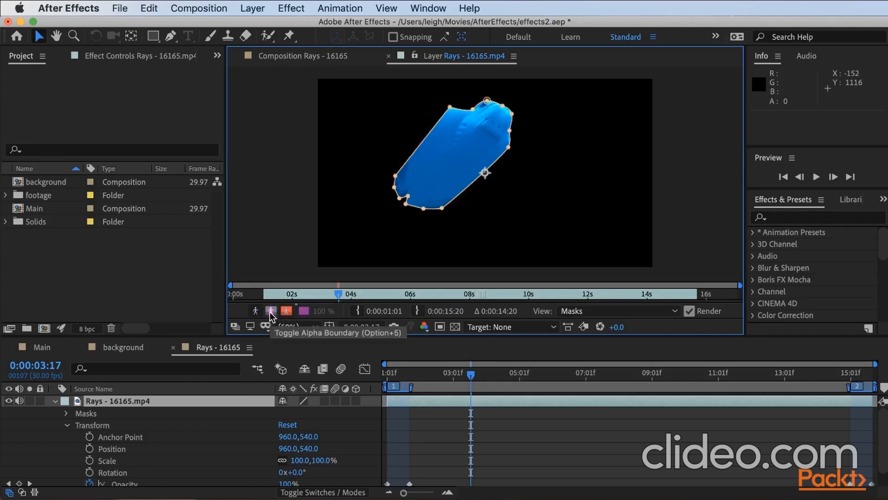
click(271, 312)
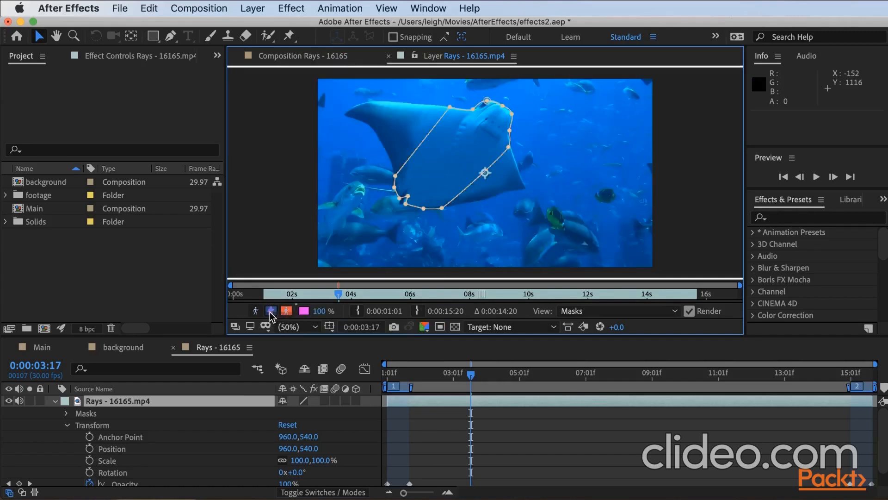
click(171, 37)
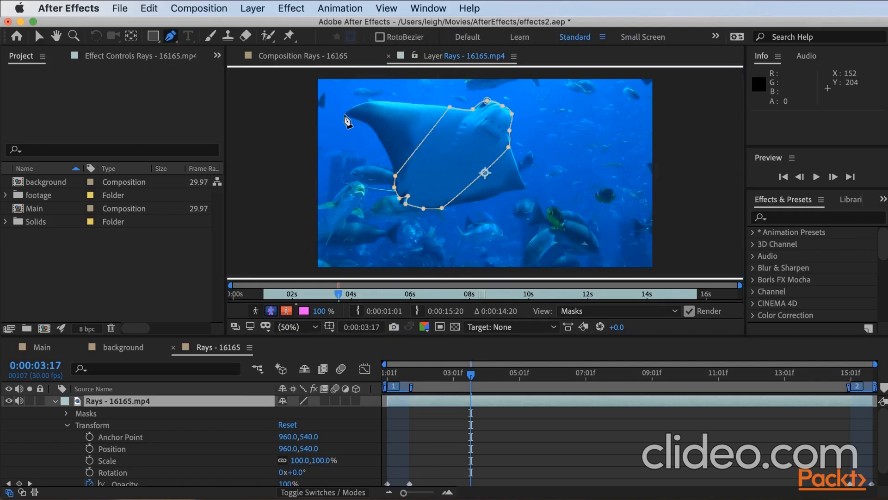
Draw a closed Mask 2 around the ray's left wing, undoing one stray point
click(345, 114)
drag(369, 102, 385, 99)
drag(449, 107, 454, 134)
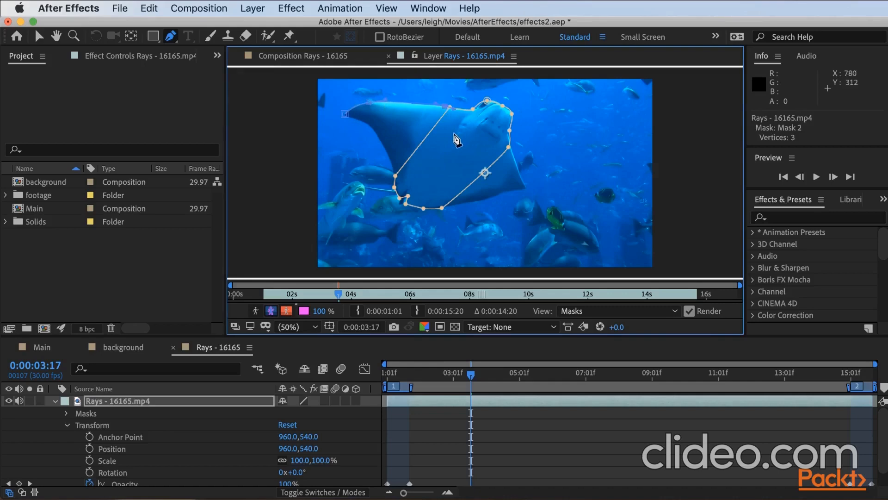
click(402, 178)
click(396, 176)
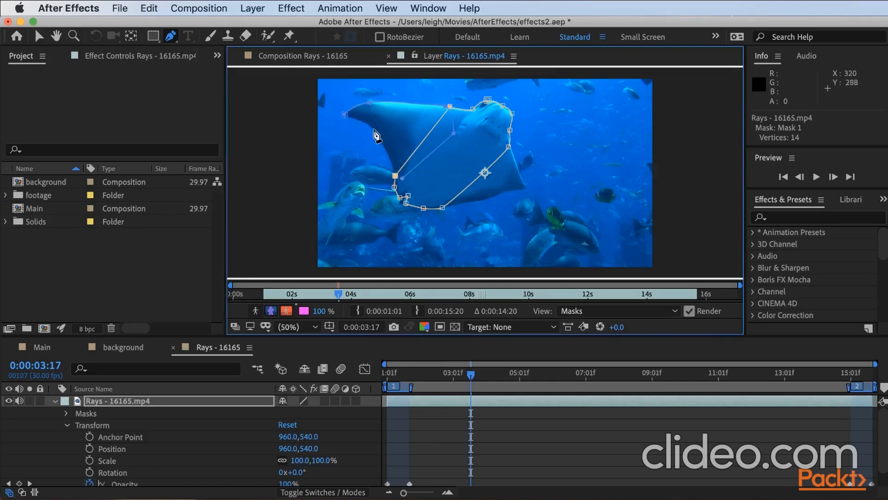
drag(374, 129, 368, 123)
key(super+z)
key(super+z)
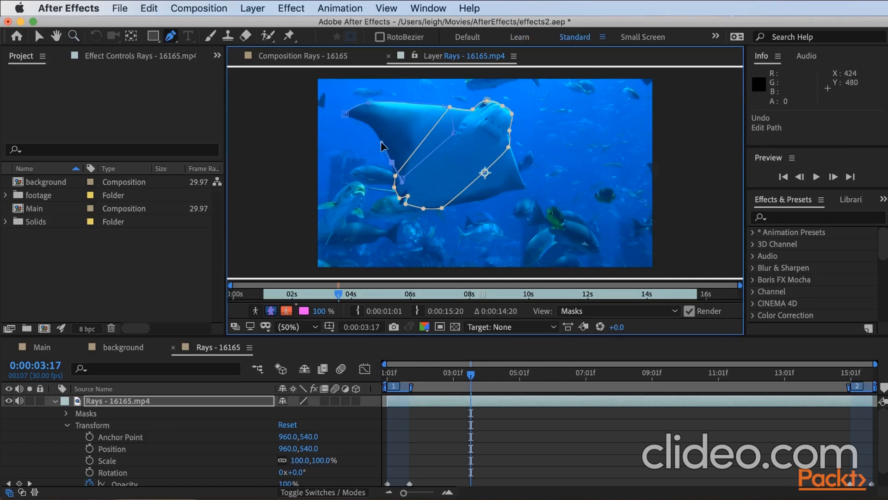
drag(392, 162, 382, 142)
drag(375, 131, 364, 122)
click(345, 114)
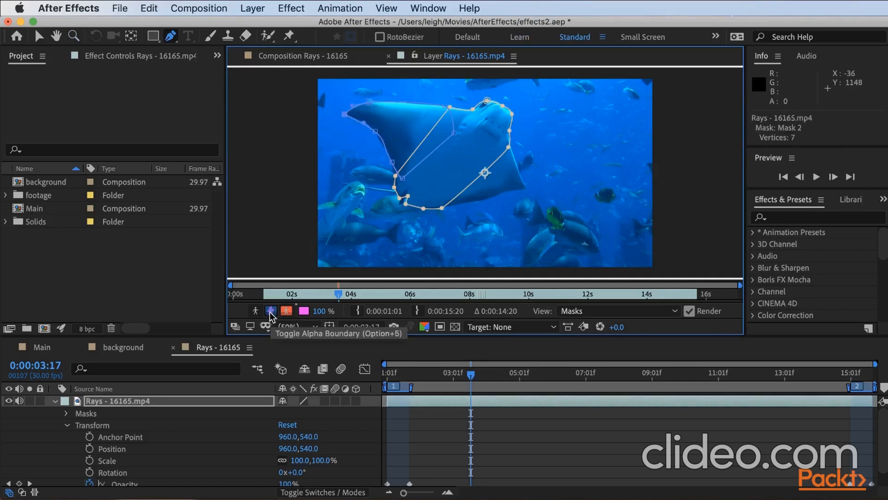
Preview the masked ray on black, return to Alpha Boundary, and select the Rays layer
click(271, 311)
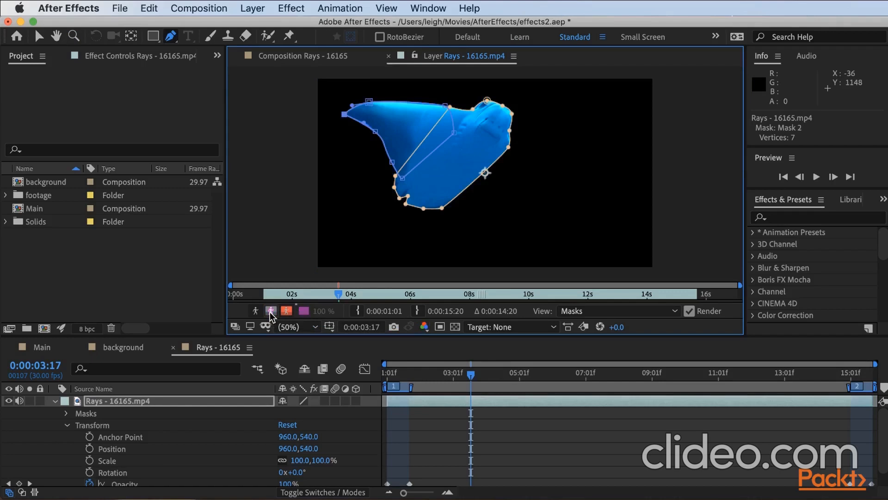
click(270, 311)
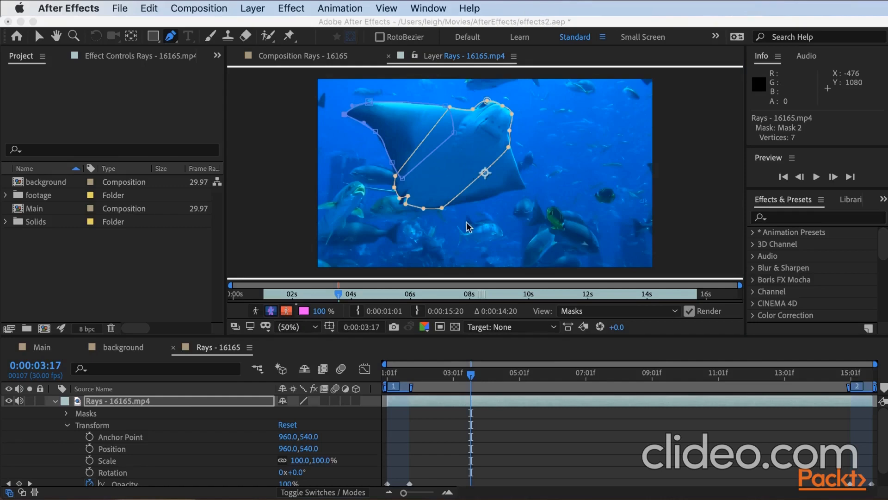
click(239, 402)
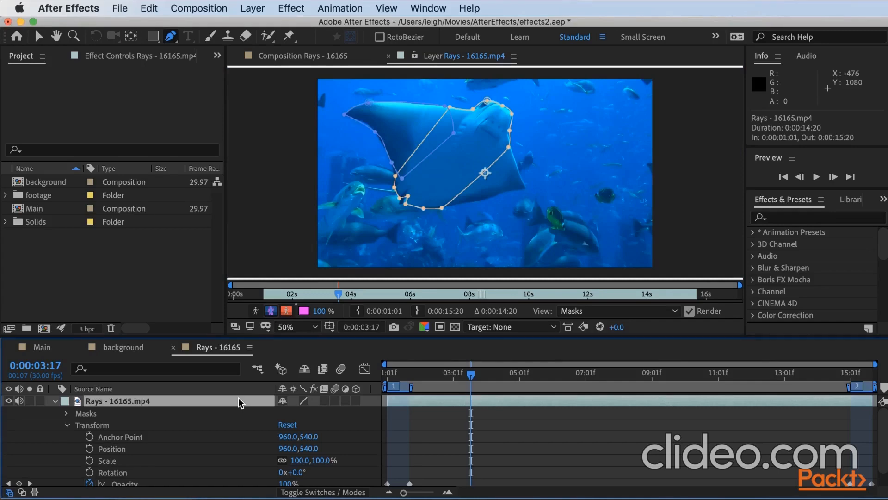
At 100% view, pan to the right wing tip and trace the seven-vertex Mask 3 along it
key(period)
key(comma)
key(period)
key(comma)
key(period)
key(period)
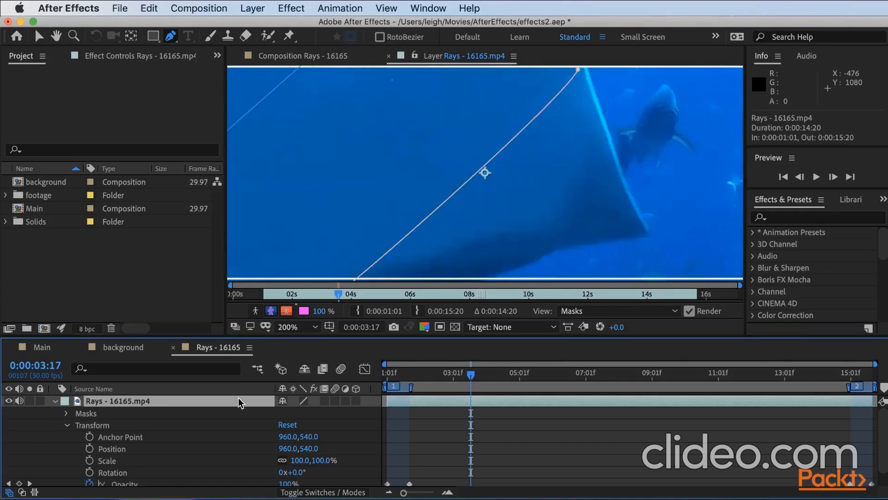
key(comma)
key(h)
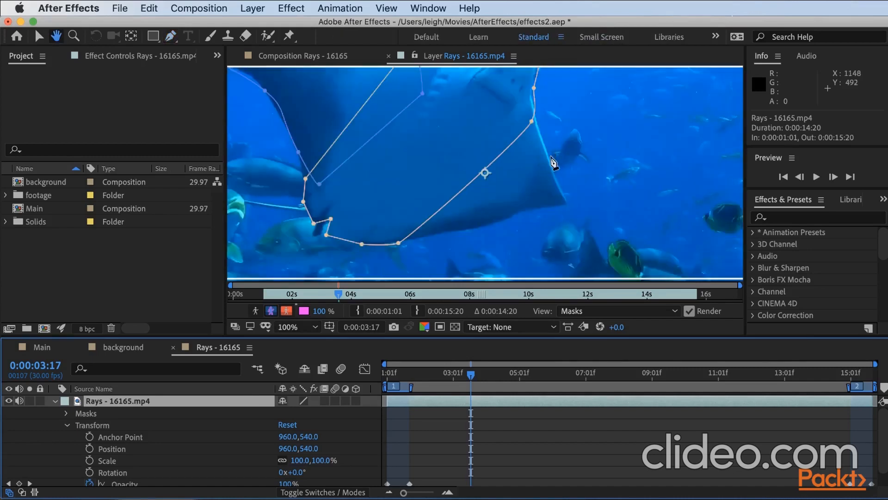
drag(554, 163, 546, 179)
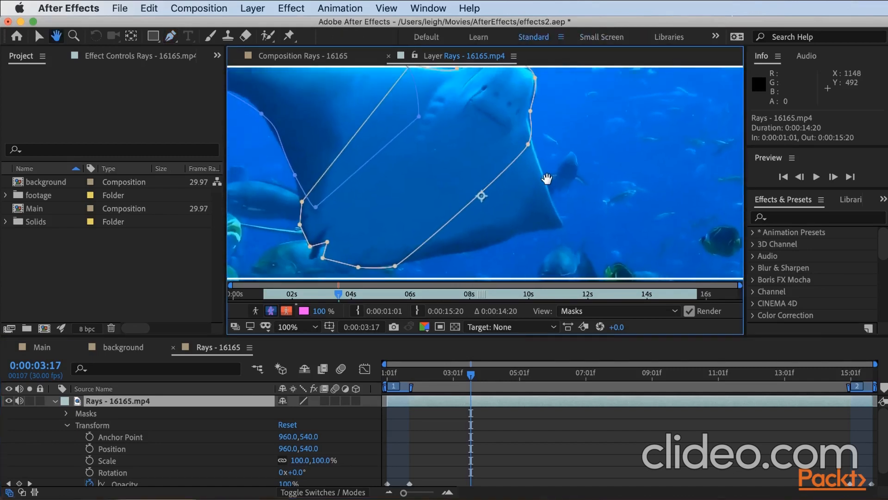
key(g)
click(510, 136)
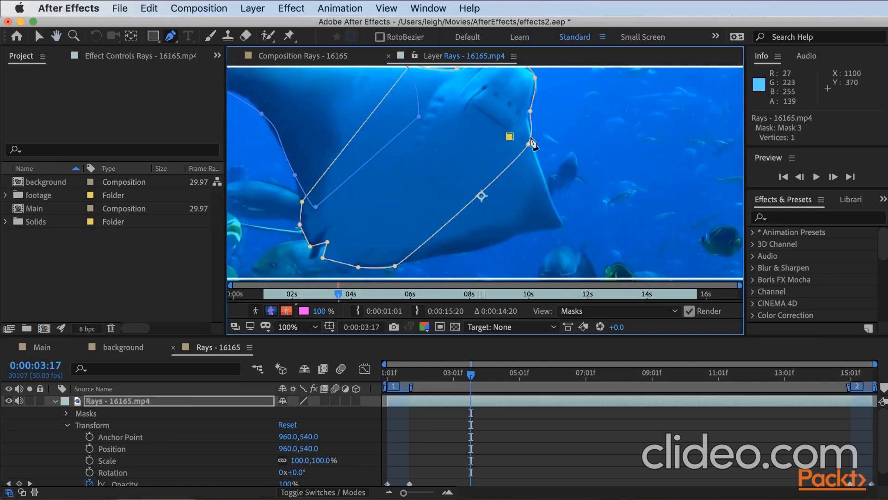
click(531, 136)
click(564, 225)
click(519, 233)
click(483, 251)
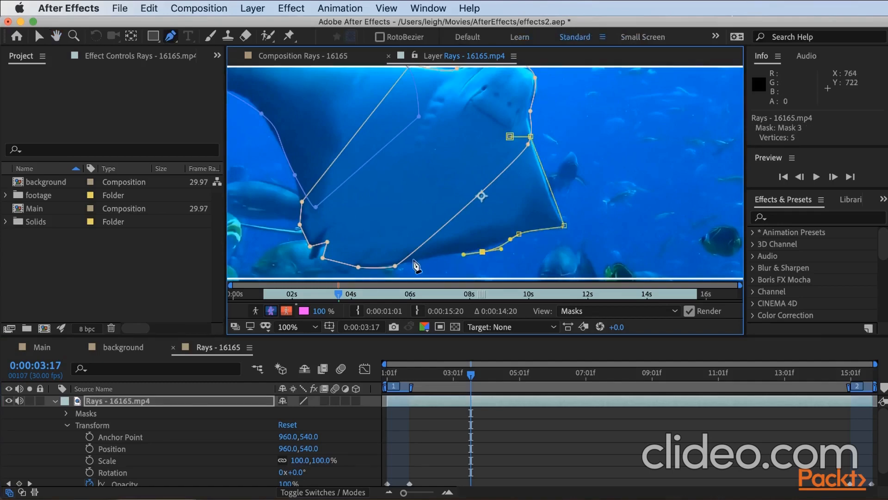
click(413, 258)
click(416, 193)
Undo the stray path and close a four-point Mask 4 around the ray's tail
drag(406, 248, 571, 231)
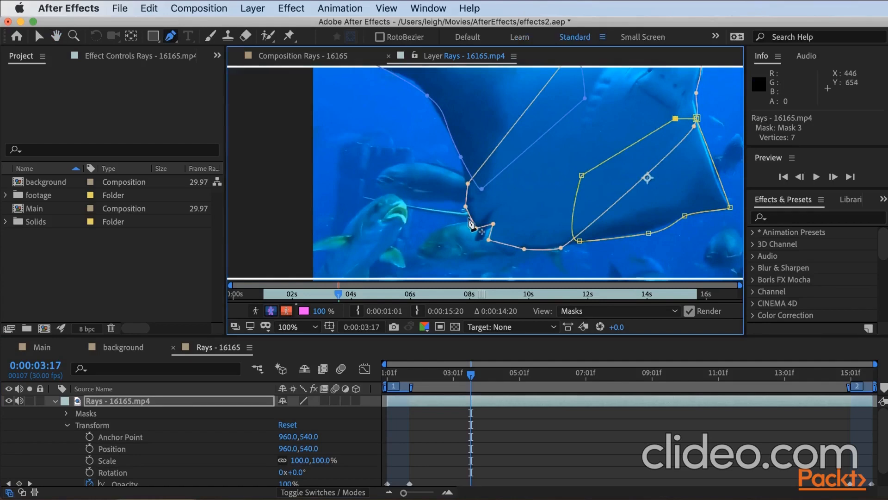
key(ctrl+z)
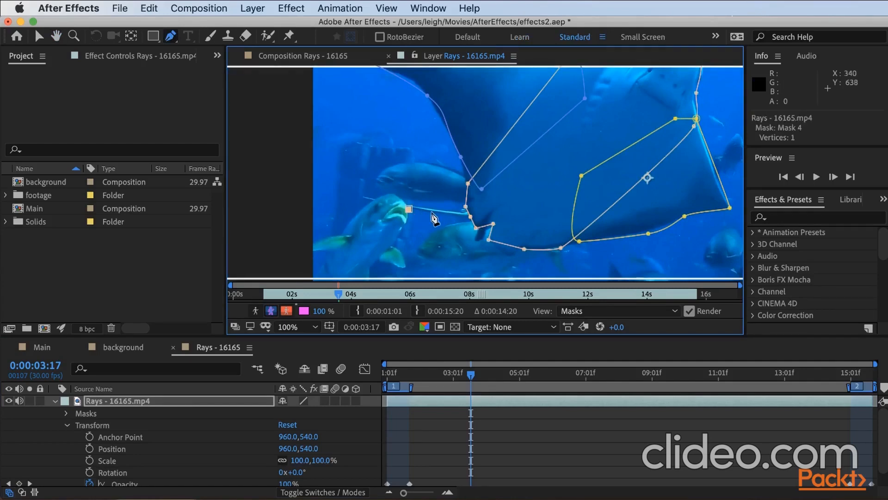
click(421, 206)
click(488, 212)
click(470, 217)
click(410, 209)
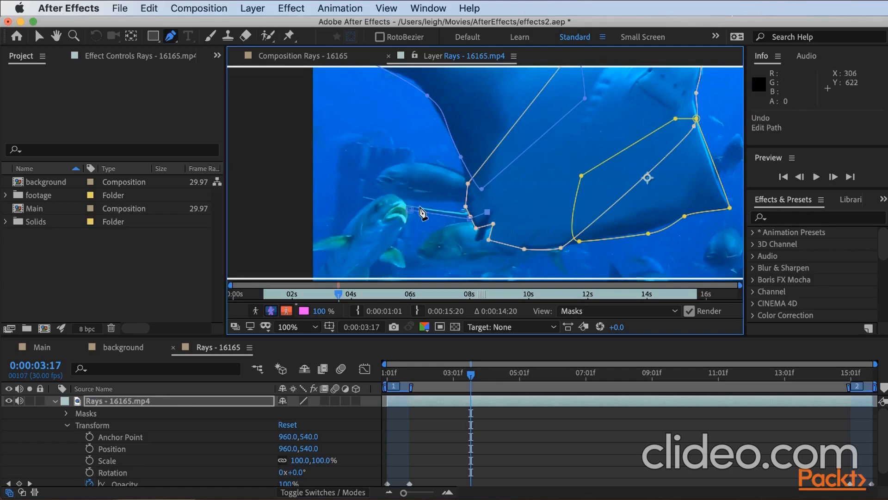
click(421, 206)
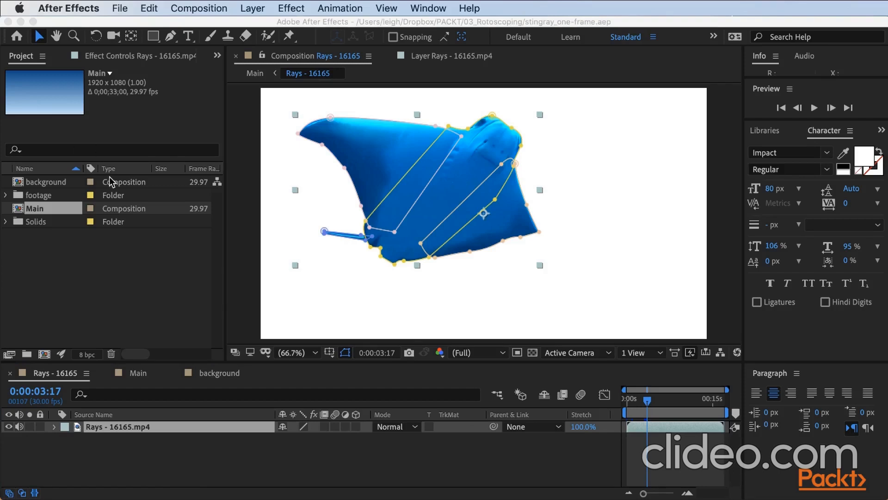
click(120, 8)
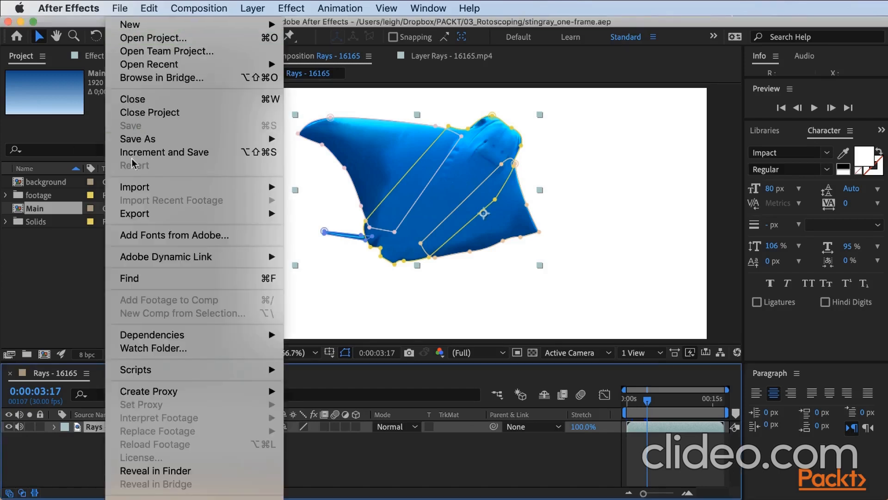
mouse_move(134, 188)
click(305, 187)
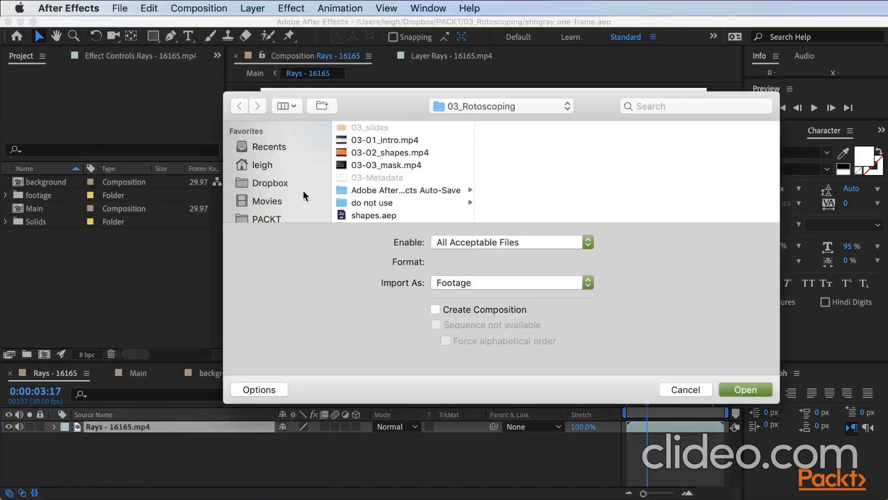
scroll(376, 165, down, 2)
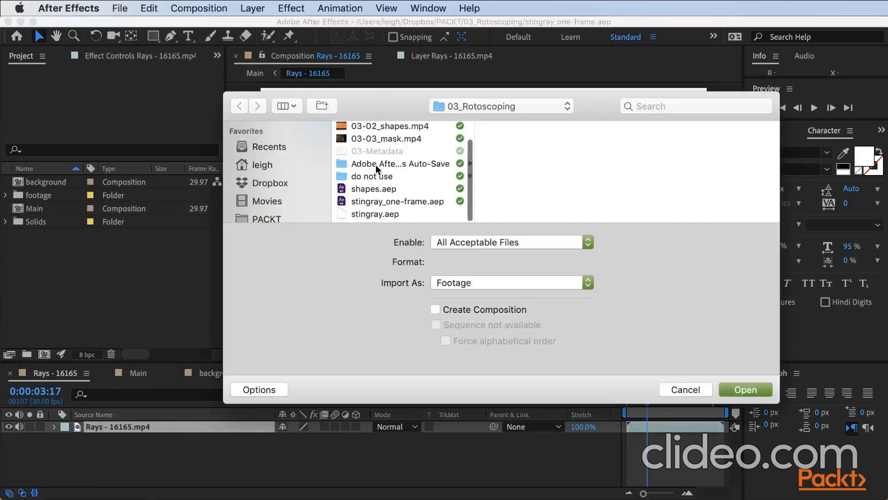
click(365, 213)
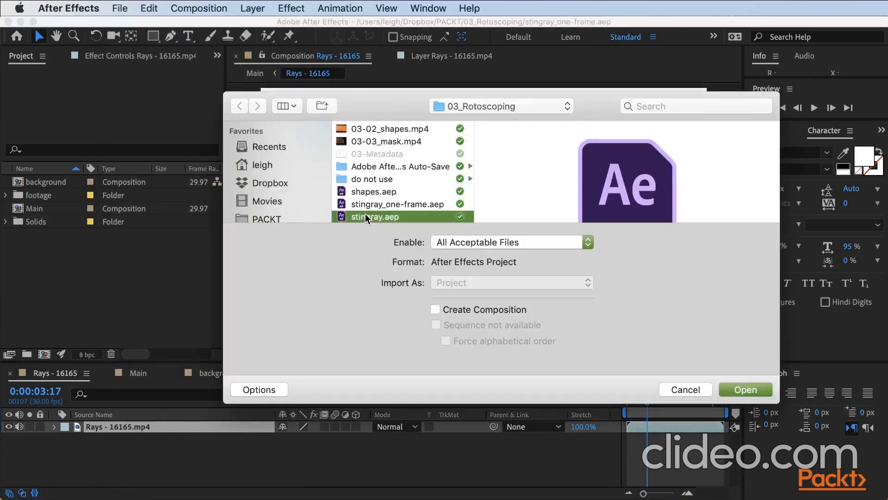
click(693, 389)
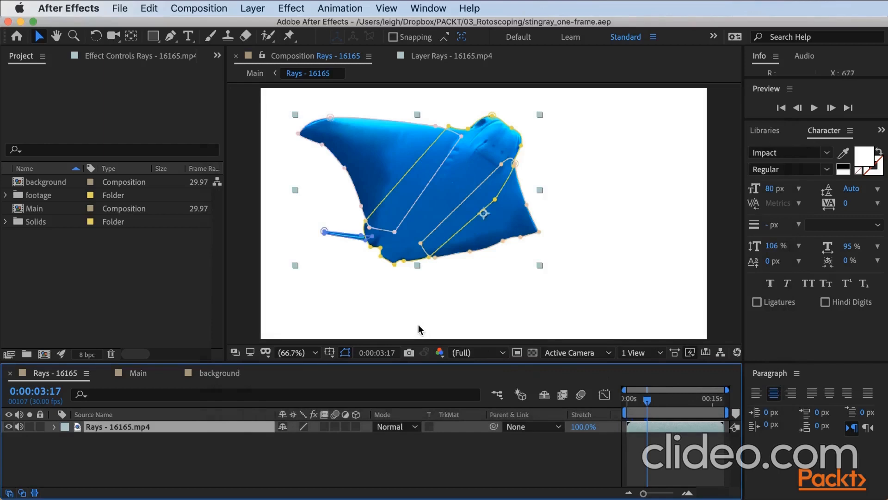
click(389, 133)
click(297, 9)
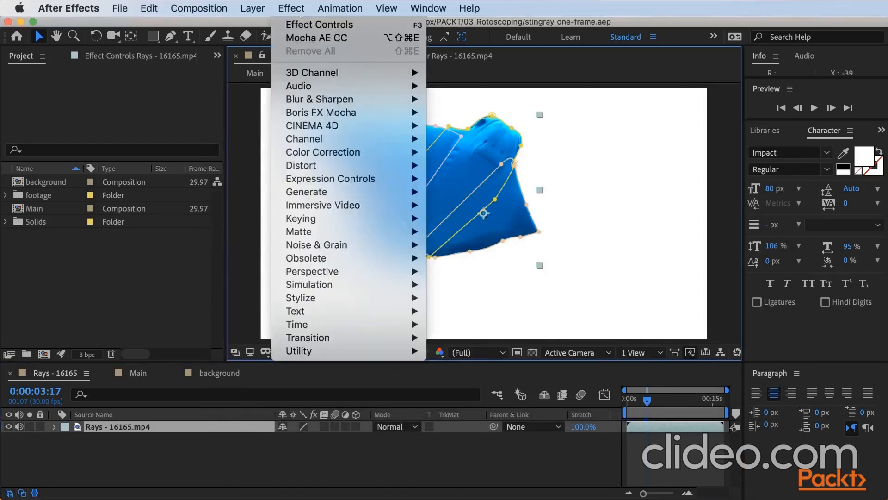
mouse_move(412, 112)
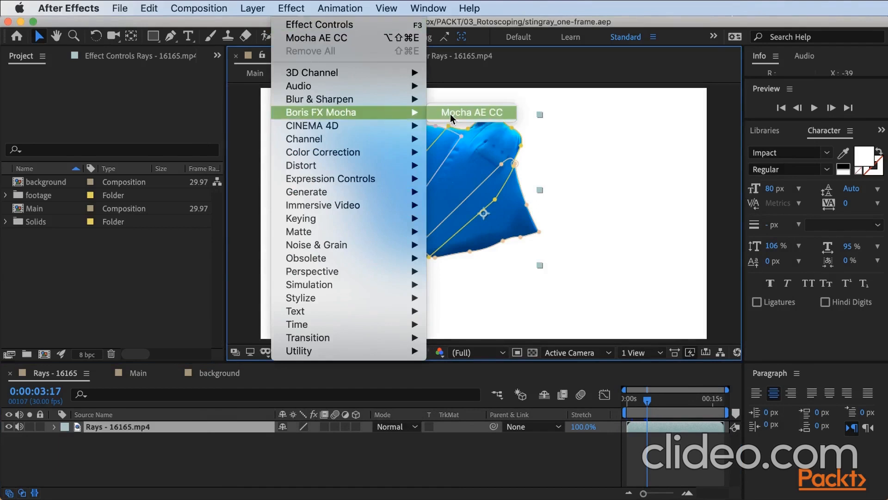
click(451, 114)
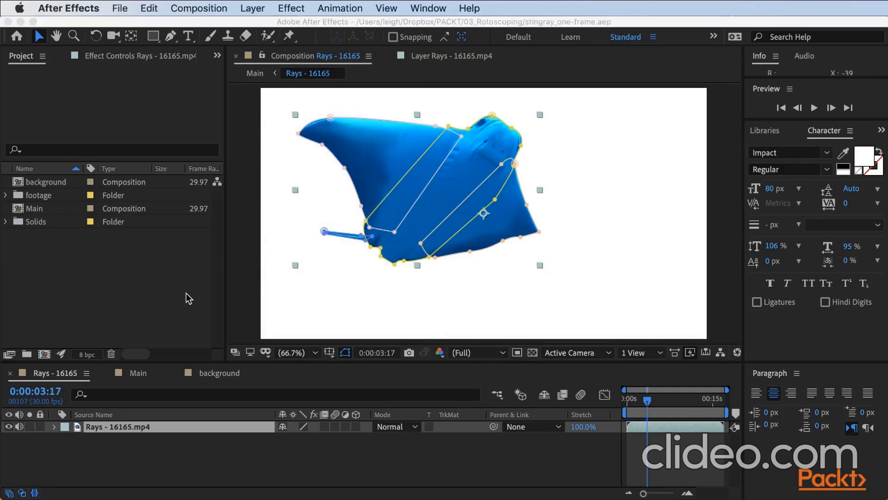
Expand the Rays layer's masks and set Mask Path keyframes for Mask 1 and Mask 2
click(55, 429)
click(54, 428)
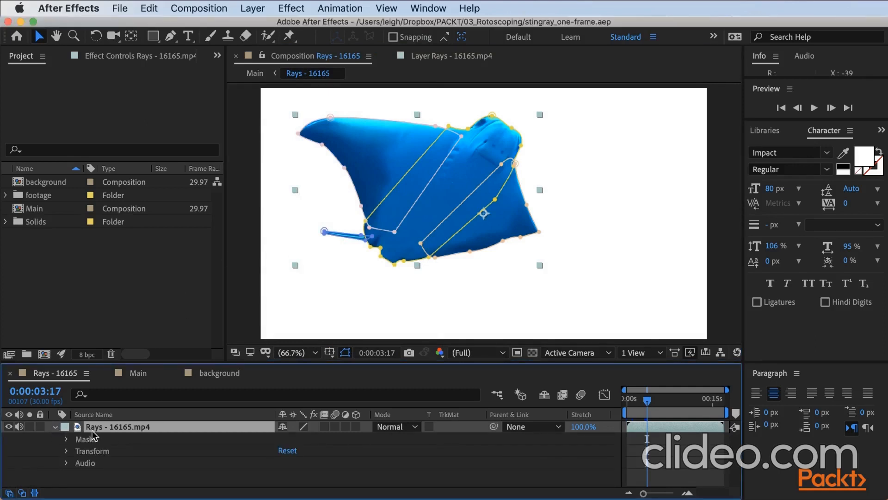
click(66, 440)
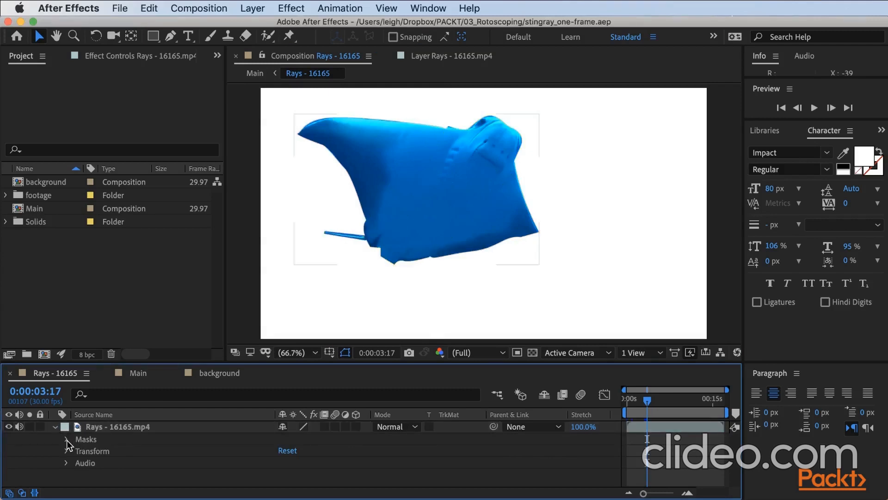
click(67, 440)
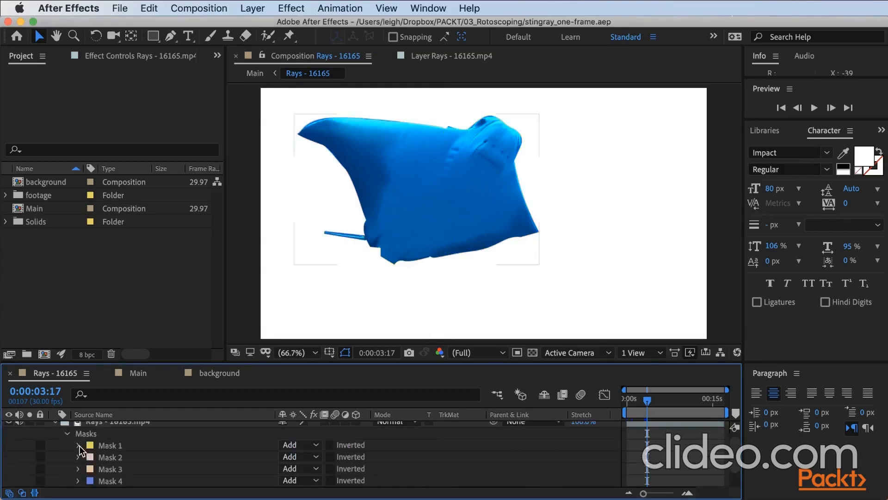
click(78, 445)
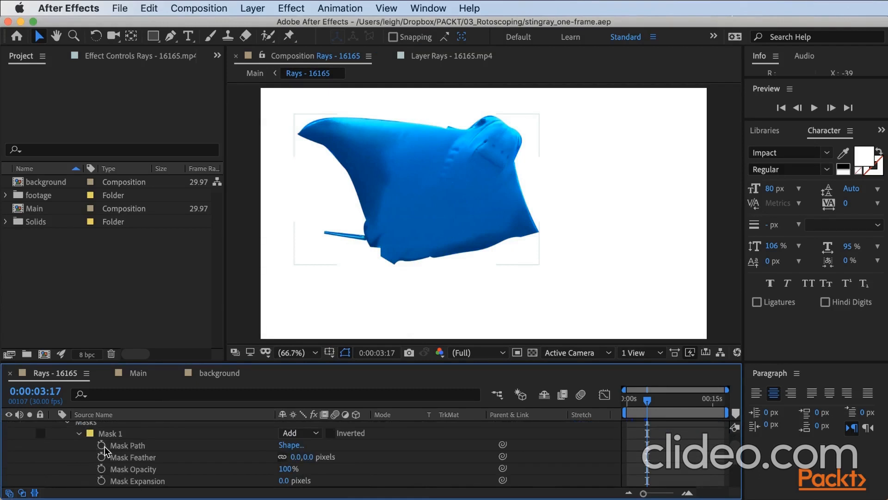
click(104, 445)
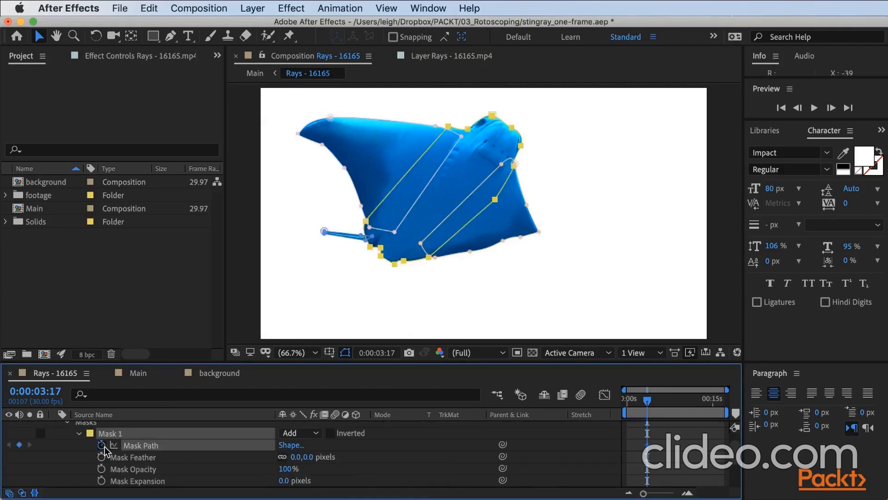
click(79, 433)
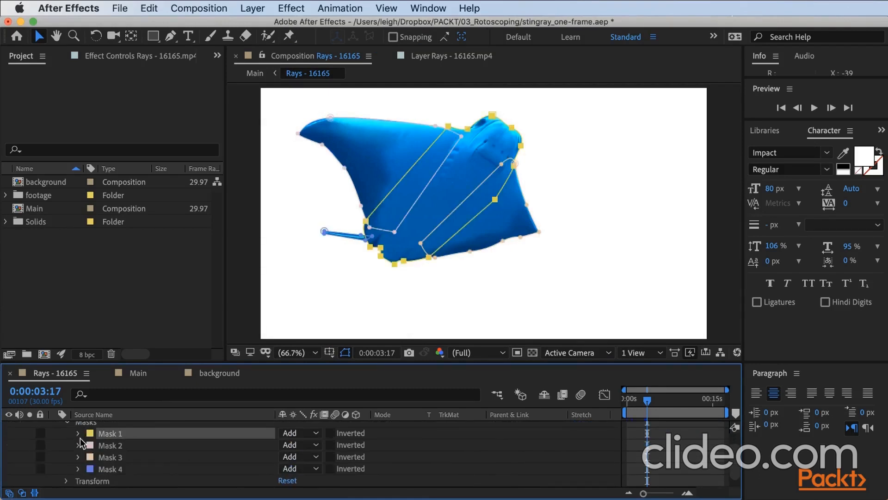
click(78, 445)
click(101, 445)
click(83, 434)
click(79, 433)
Set Mask Path keyframes for Mask 3 and Mask 4, then collapse the mask properties
click(78, 445)
click(100, 445)
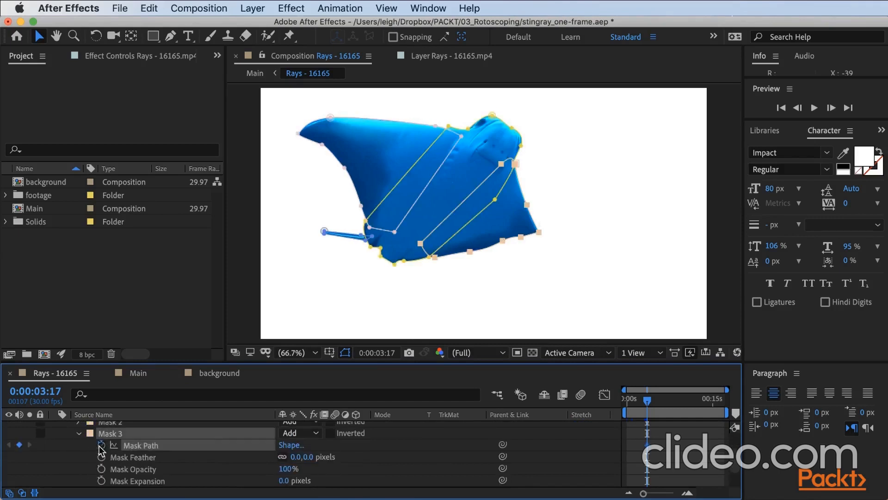
click(80, 433)
click(78, 457)
click(100, 446)
click(78, 433)
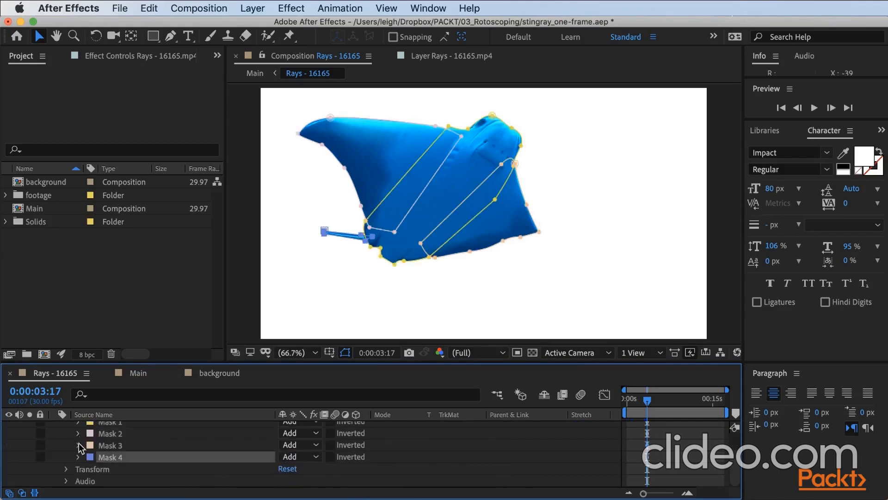
click(78, 445)
click(81, 435)
click(78, 433)
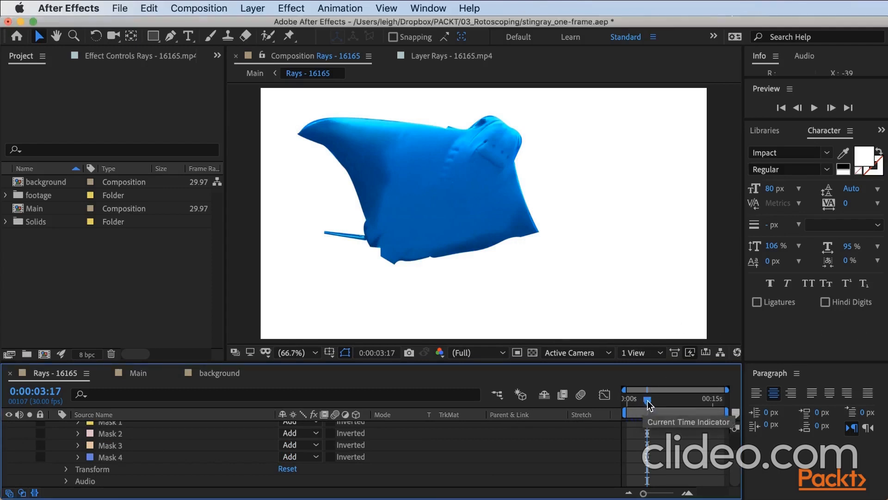
Go to frame 0:00:00:00 and open the Rays - 16165 layer in the Layer panel
drag(648, 406, 624, 401)
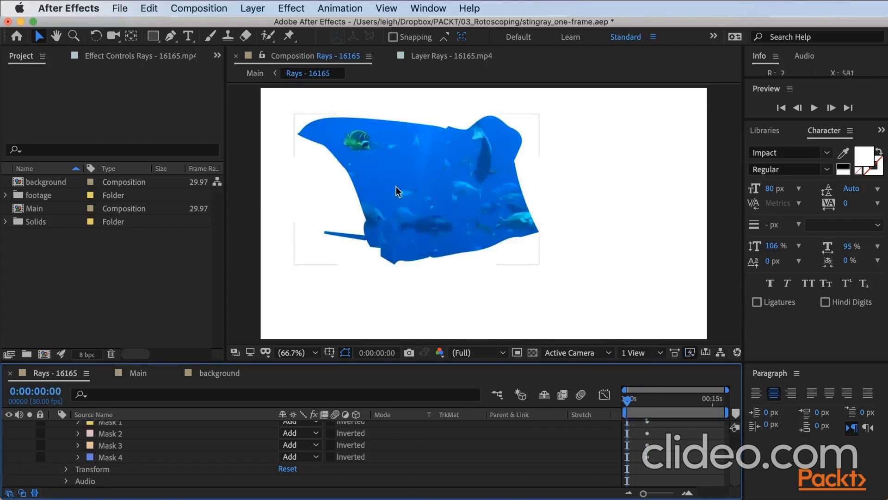
double_click(429, 193)
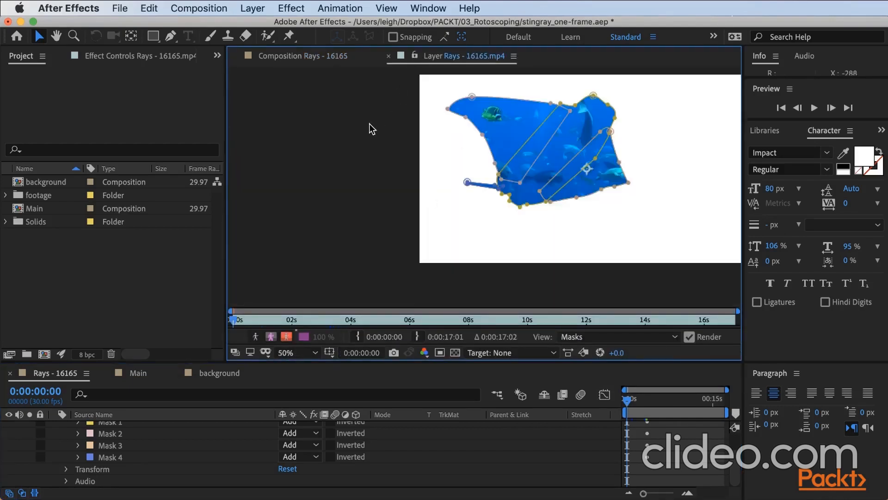
Compare the Alpha, Alpha Boundary and Alpha Overlay views, keeping Alpha Boundary
click(257, 336)
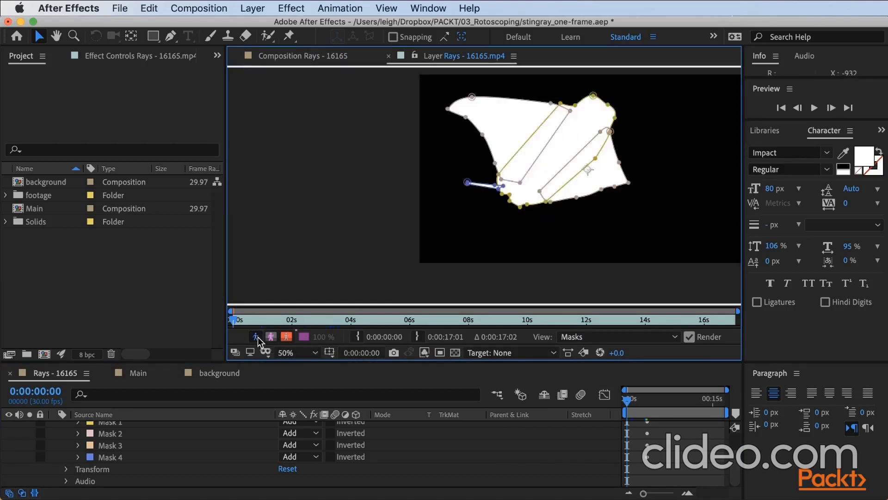
click(270, 337)
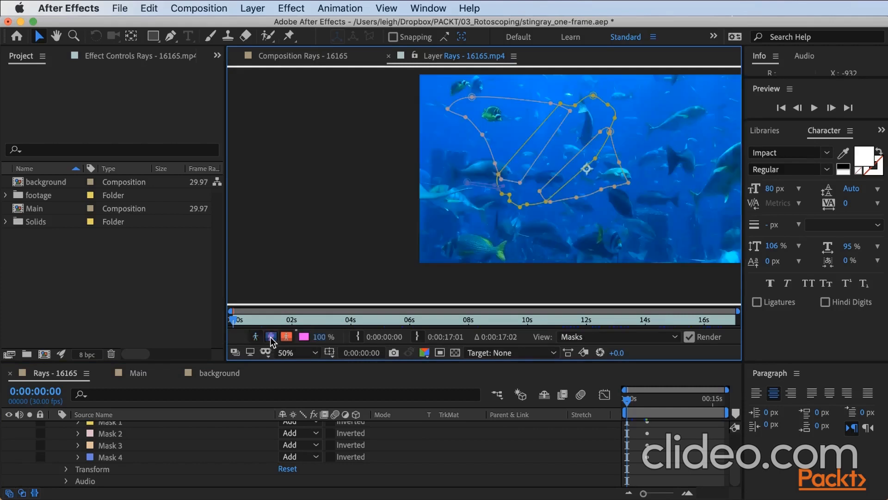
click(287, 338)
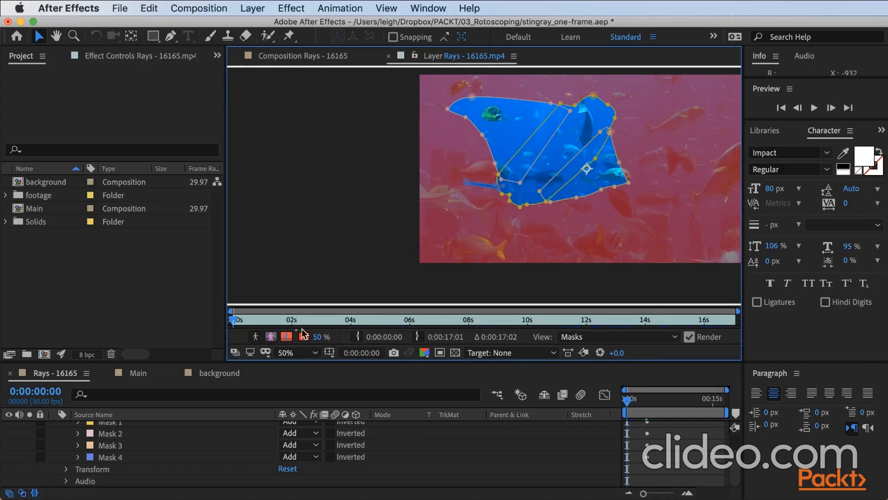
click(273, 340)
Select Mask 1 through Mask 4 together in the timeline
scroll(144, 439, up, 1)
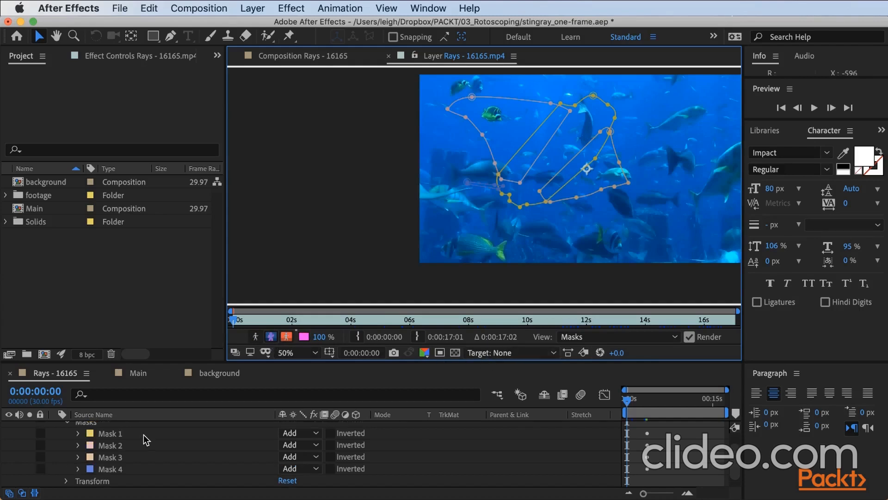
click(143, 434)
shift+click(131, 468)
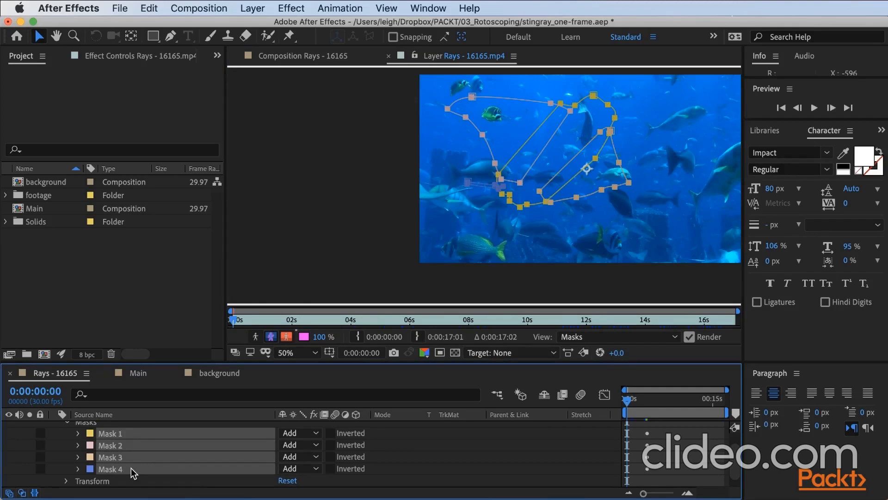
Drag the four masks onto the ray and check their placement at 0:00:03:16
drag(548, 204, 338, 252)
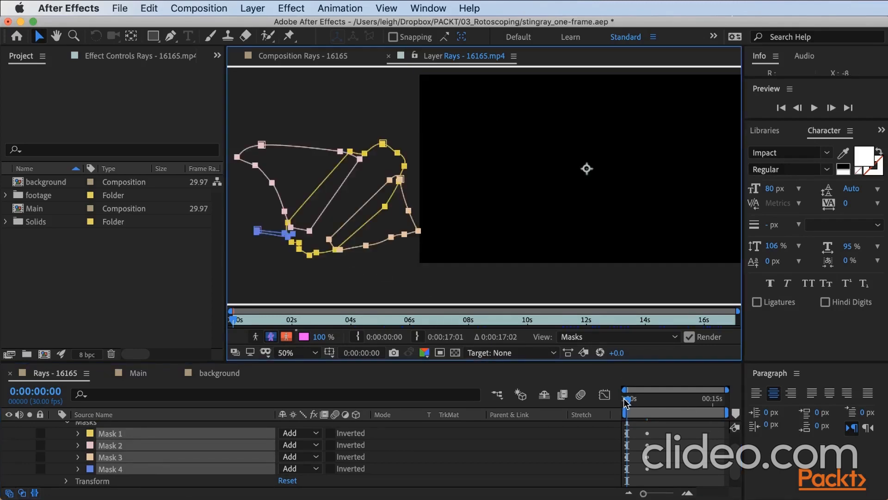
drag(625, 401, 691, 403)
key(h)
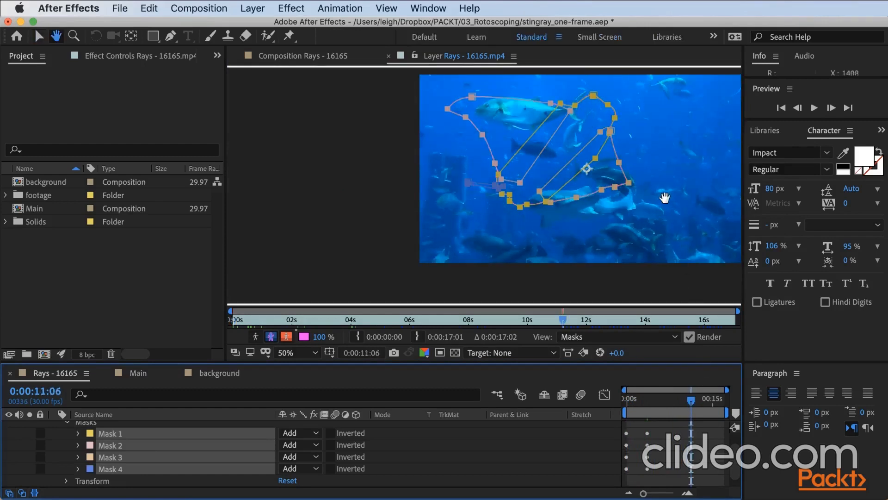
drag(665, 198, 543, 201)
key(v)
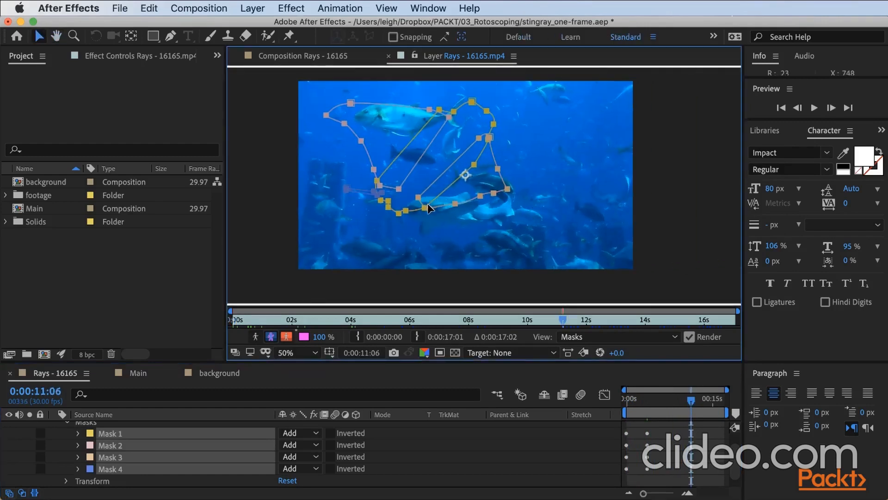
drag(427, 204, 722, 123)
At 0:00:01:25, move the four masks down over the stingray and view at 100%
click(691, 398)
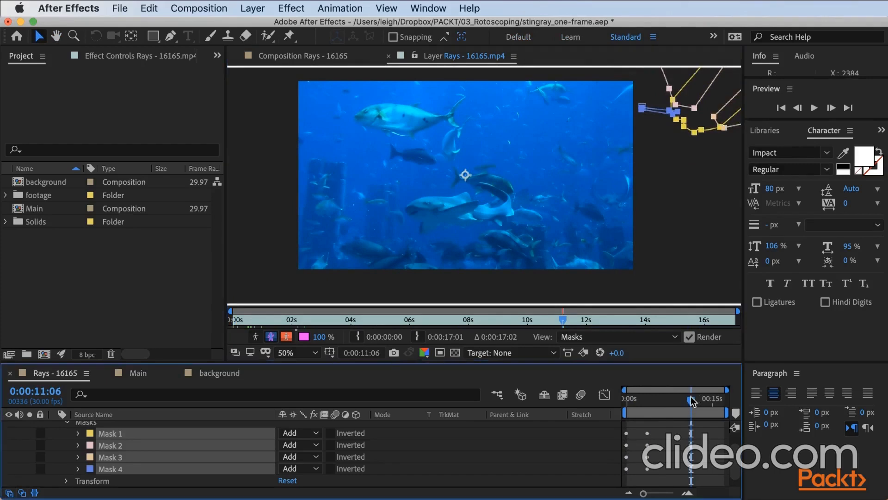
drag(691, 401, 638, 400)
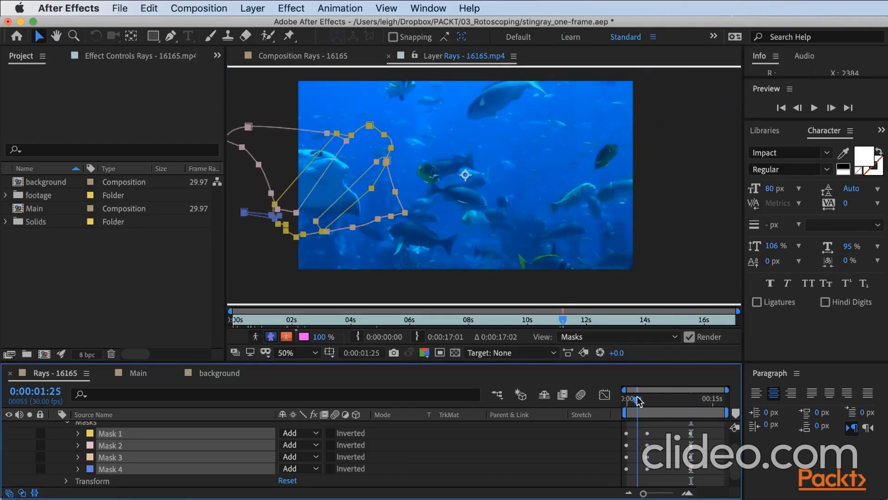
drag(391, 181, 348, 209)
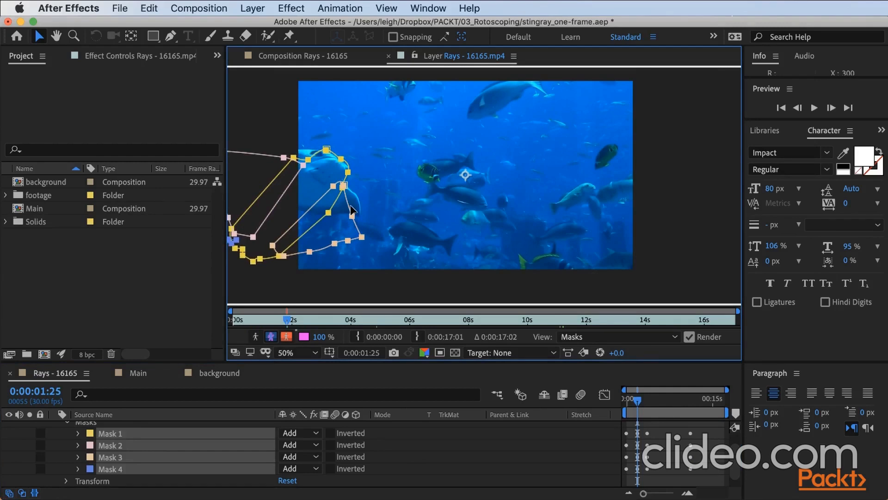
key(period)
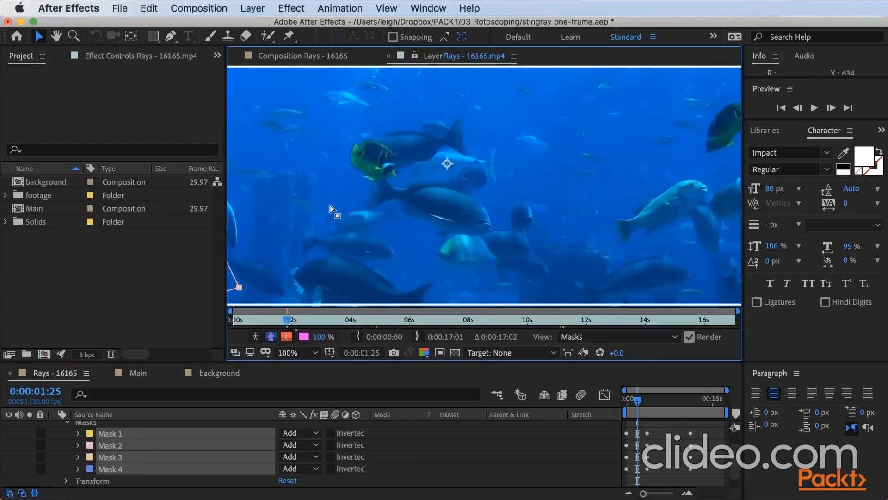
drag(319, 208, 561, 216)
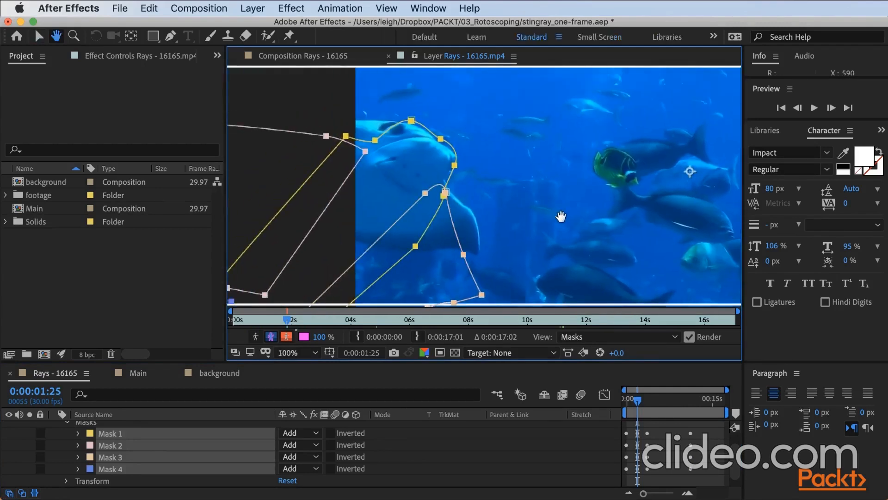
Move, shrink and rotate Mask 3 onto the wing, then adjust its corner points
click(538, 257)
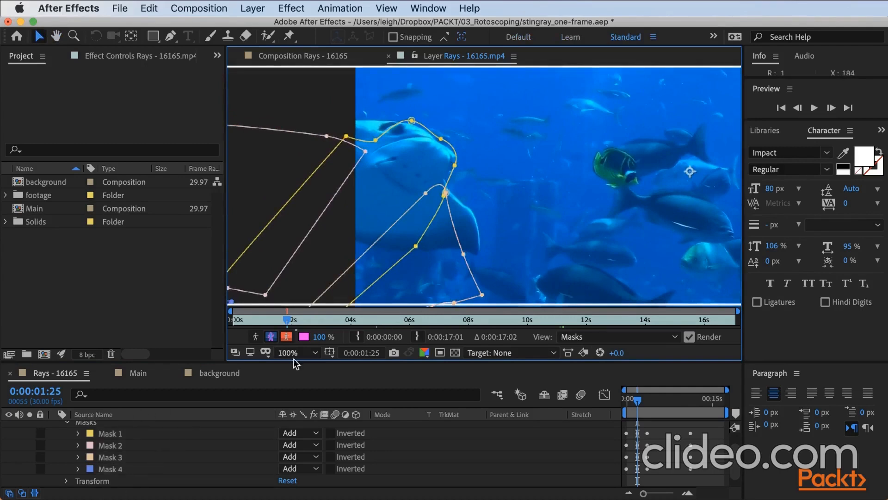
double_click(472, 275)
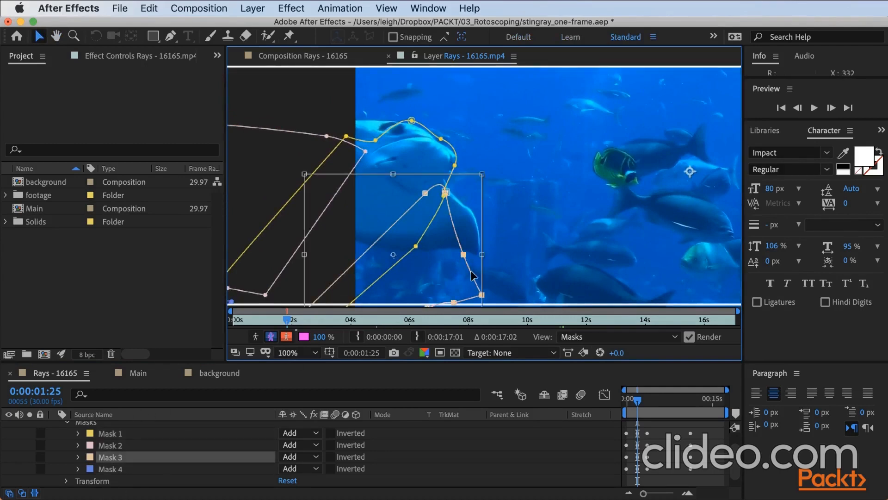
drag(472, 275, 478, 232)
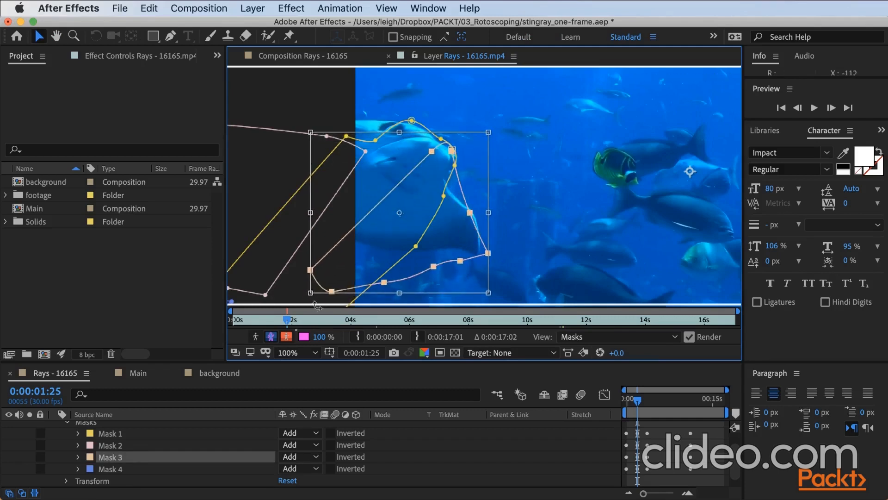
drag(310, 292, 336, 260)
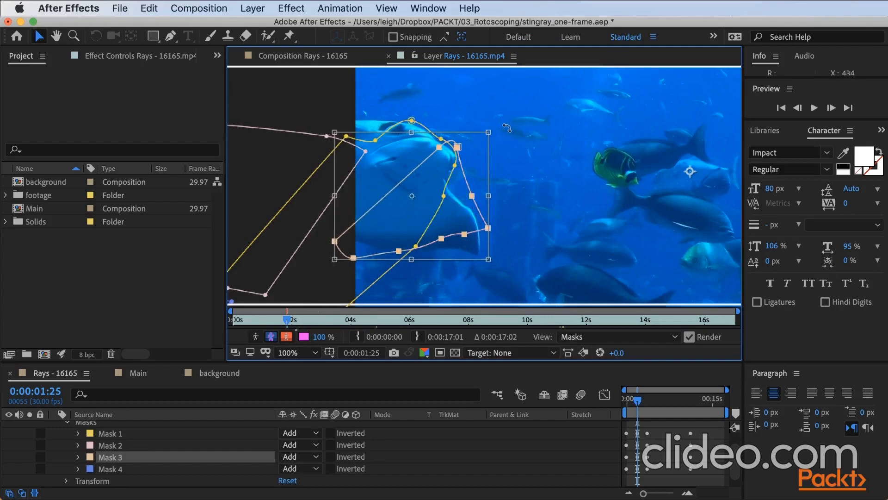
drag(507, 127, 528, 153)
drag(441, 249, 437, 247)
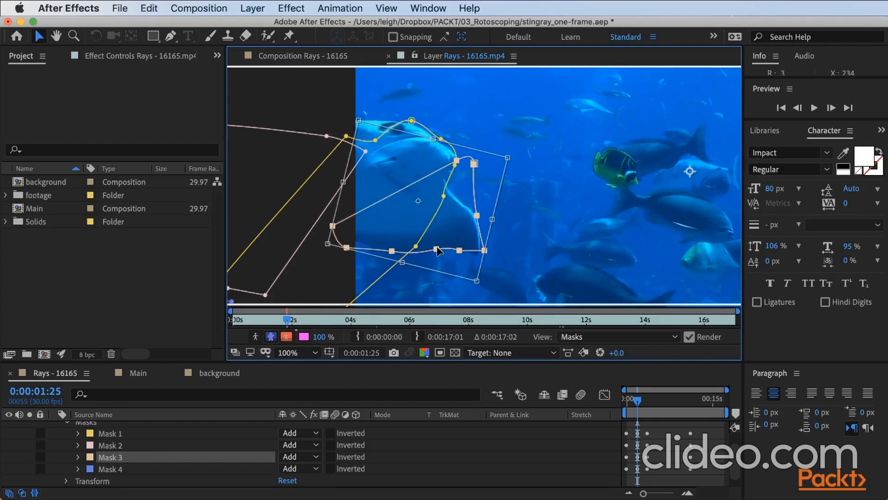
key(Return)
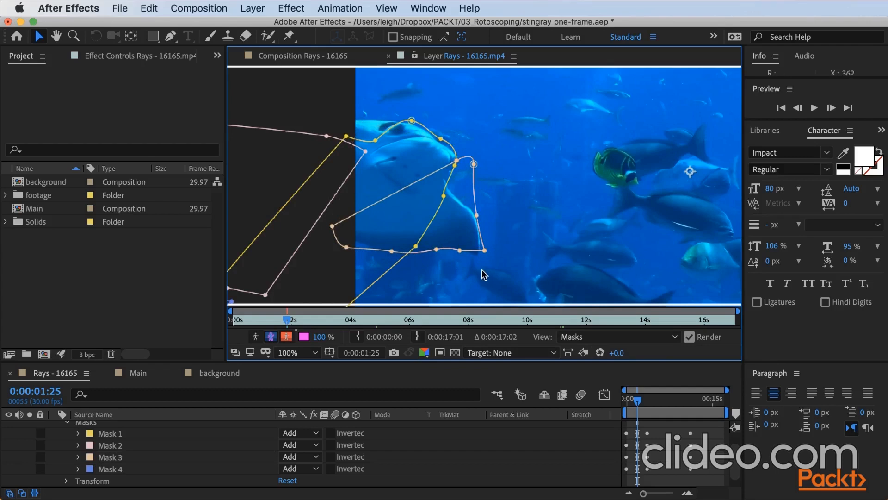
drag(484, 250, 477, 259)
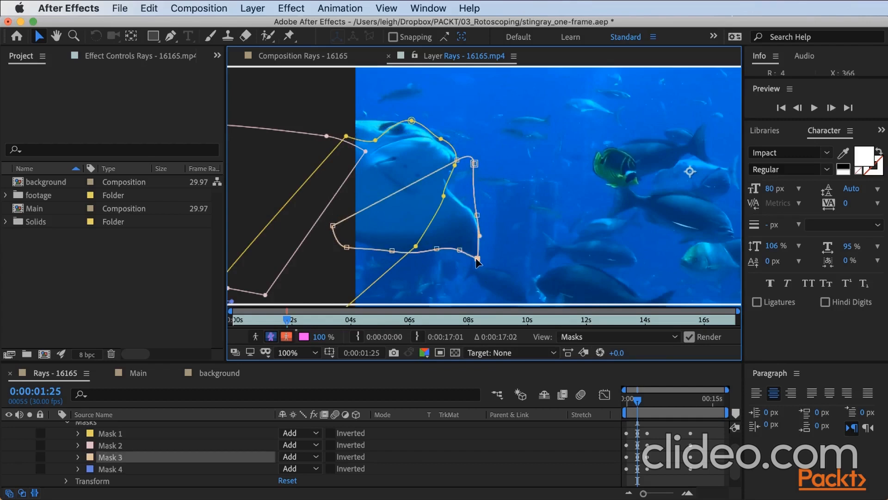
drag(474, 163, 441, 170)
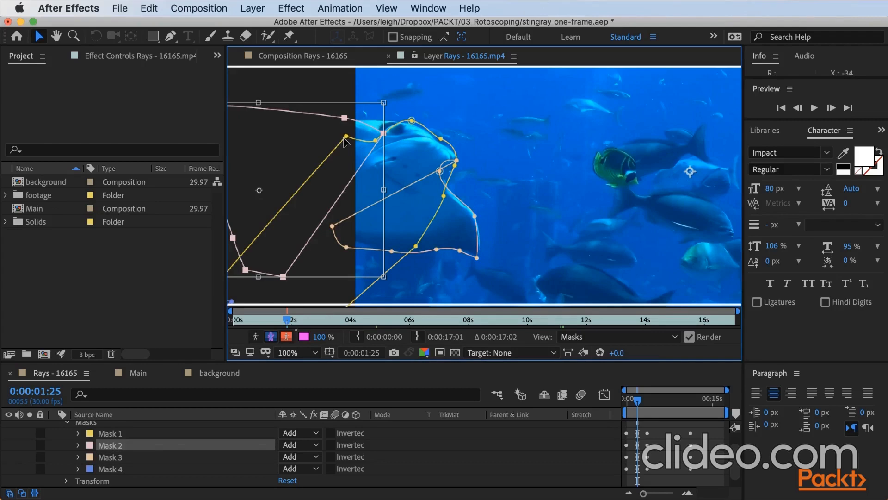
Drag Mask 1's points to hug the wing edge, refining Mask 3's left point too
double_click(395, 128)
drag(346, 137, 339, 117)
drag(375, 141, 339, 124)
drag(411, 120, 412, 124)
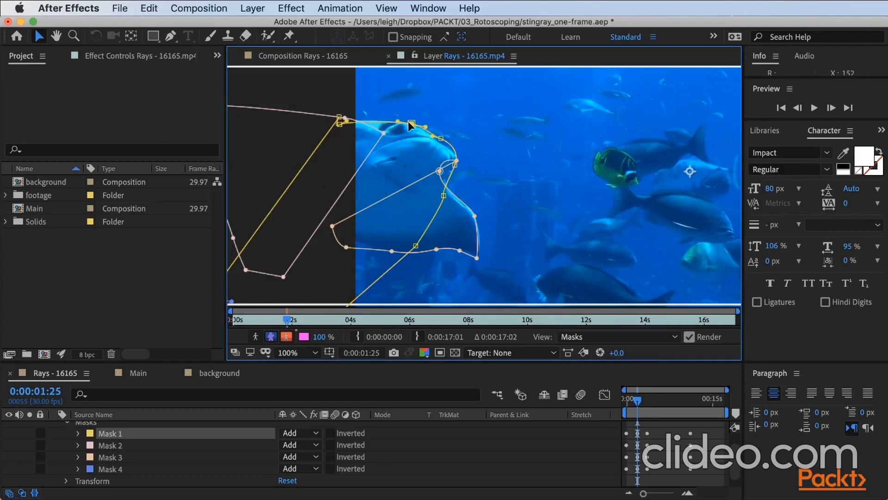
drag(368, 261, 385, 192)
drag(324, 272, 301, 168)
drag(362, 178, 360, 173)
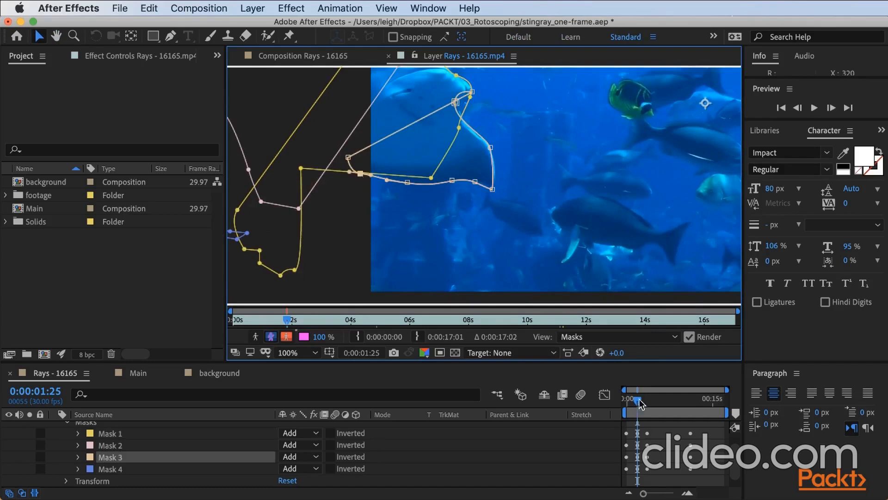
At 0:00:07:09, move and rotate Mask 1 back onto the ray
drag(639, 401, 669, 403)
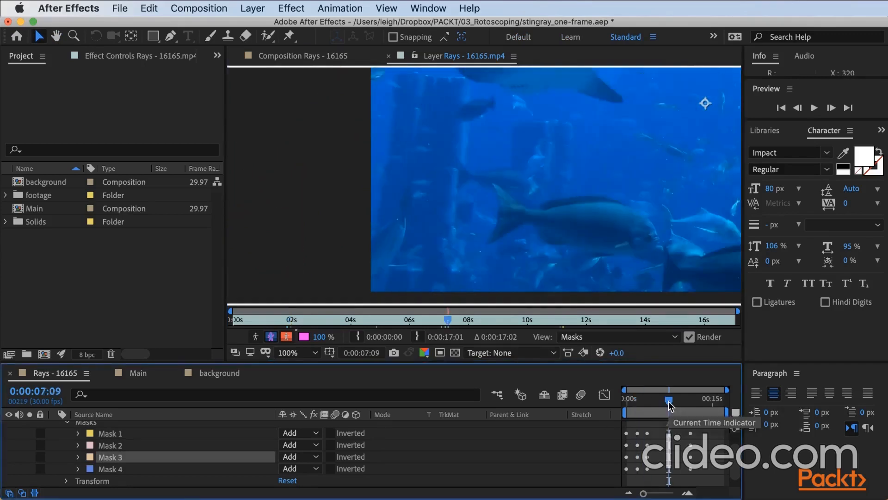
drag(651, 202, 475, 238)
drag(656, 180, 474, 278)
drag(547, 212, 510, 255)
key(v)
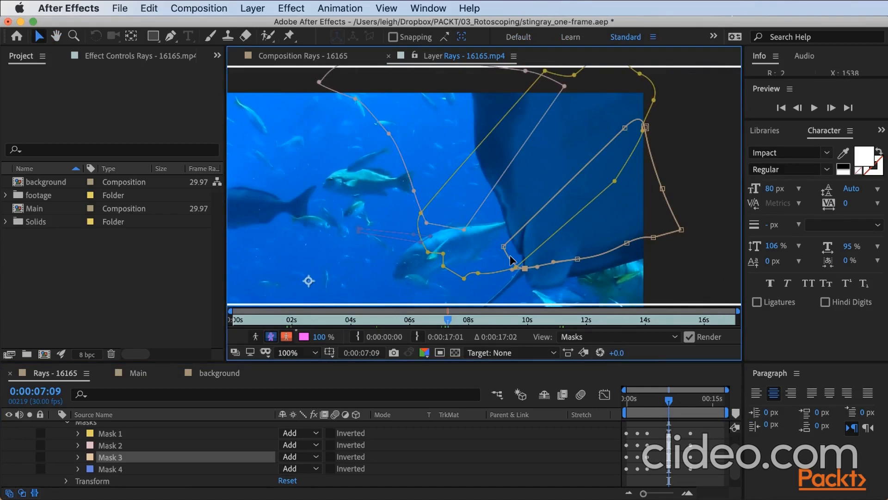
double_click(516, 268)
drag(516, 267, 657, 253)
key(Return)
drag(579, 299, 568, 278)
drag(556, 296, 607, 261)
At 0:00:07:09, reposition Masks 2 and 3 and stretch Mask 4 onto the tail
double_click(524, 268)
double_click(439, 225)
drag(439, 225, 531, 259)
key(Return)
drag(460, 91, 504, 79)
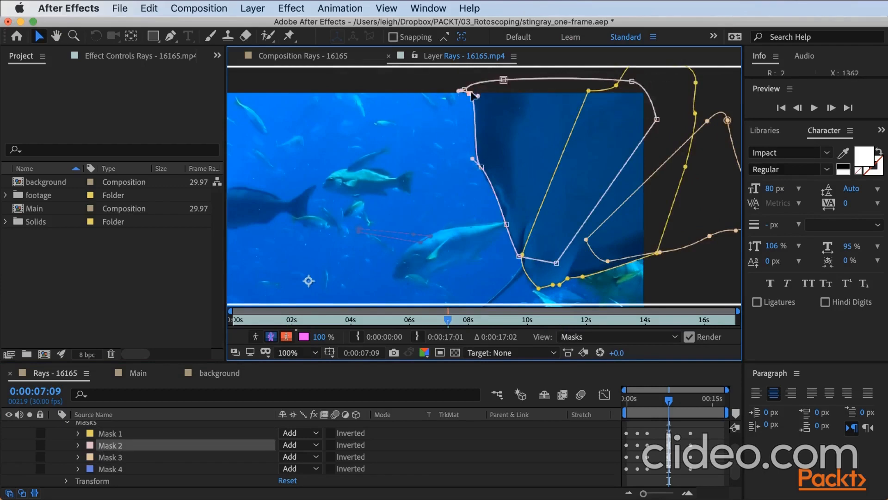
drag(430, 236, 489, 163)
At 0:00:05:07, reposition Masks 1, 2 and 3 and refit their points over the wings
drag(669, 401, 657, 400)
double_click(474, 278)
drag(474, 278, 551, 240)
double_click(430, 281)
drag(430, 281, 500, 262)
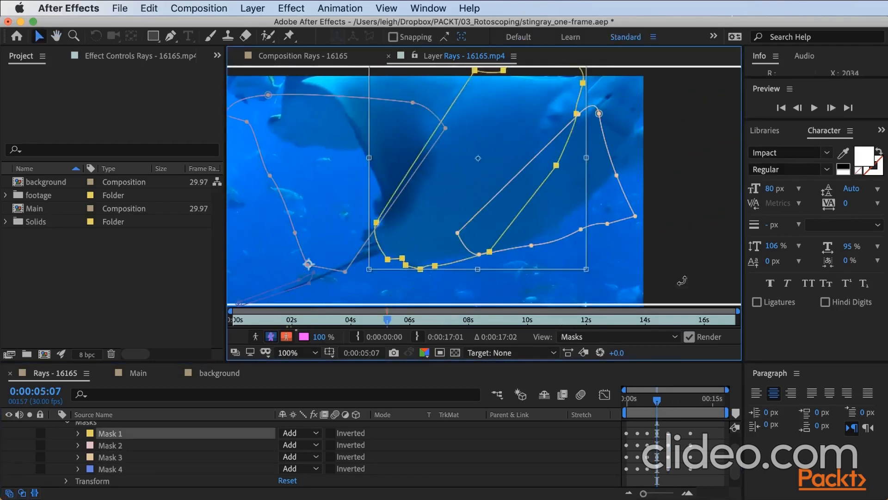
double_click(337, 270)
drag(337, 270, 423, 213)
drag(350, 198, 356, 212)
drag(430, 185, 360, 187)
drag(509, 243, 501, 206)
drag(537, 235, 555, 156)
double_click(494, 117)
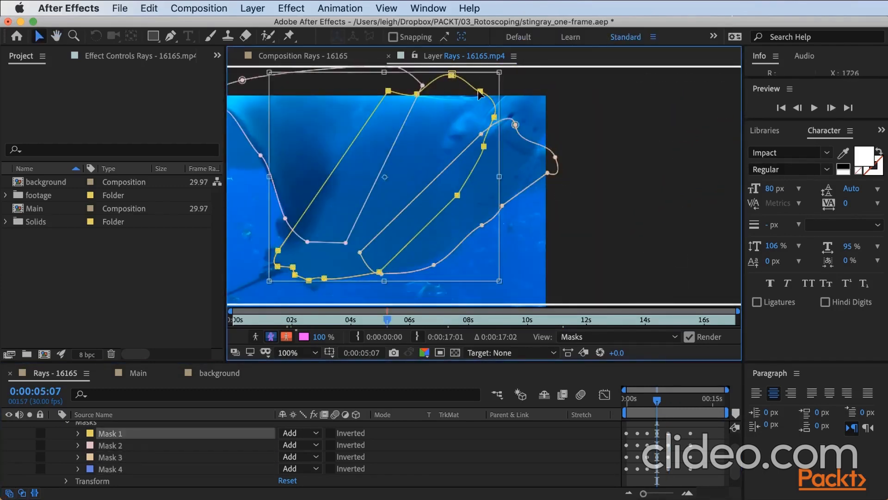
key(Return)
drag(484, 147, 551, 147)
At 0:00:09:01 and 0:00:10:00, shift the masks onto the ray and extend Mask 4 along the tail
drag(657, 401, 678, 400)
key(super+a)
drag(595, 224, 522, 211)
drag(485, 230, 484, 204)
drag(692, 154, 694, 147)
drag(440, 192, 452, 195)
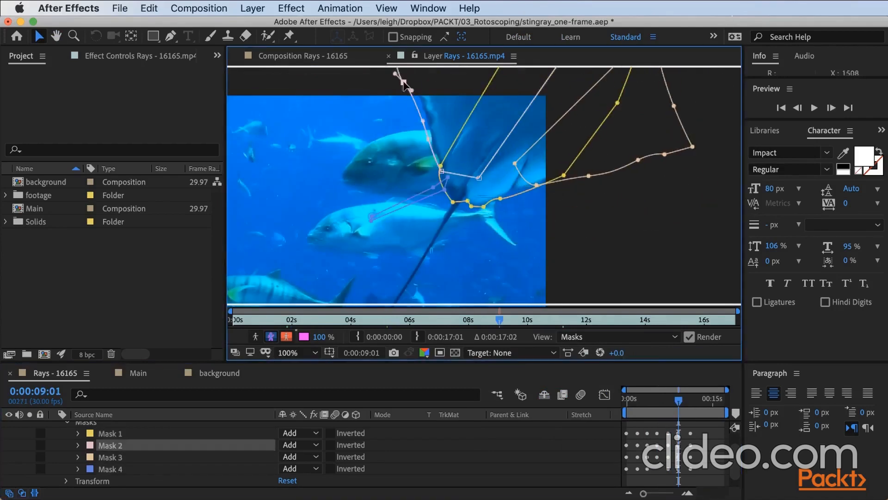
drag(463, 244, 474, 179)
drag(384, 175, 396, 267)
drag(679, 401, 685, 403)
drag(537, 139, 471, 249)
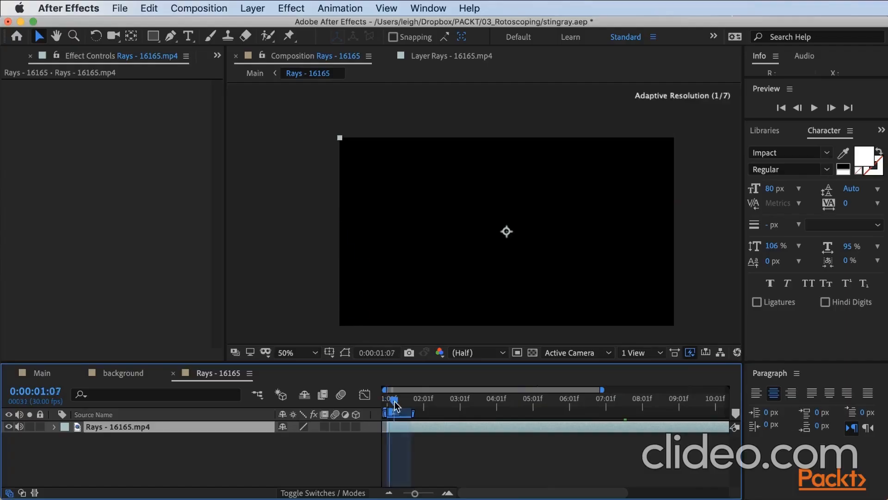
Scrub the Rays - 16165 timeline, then switch to the Main composition
mouse_move(391, 407)
mouse_down()
mouse_move(513, 406)
mouse_move(386, 414)
mouse_up()
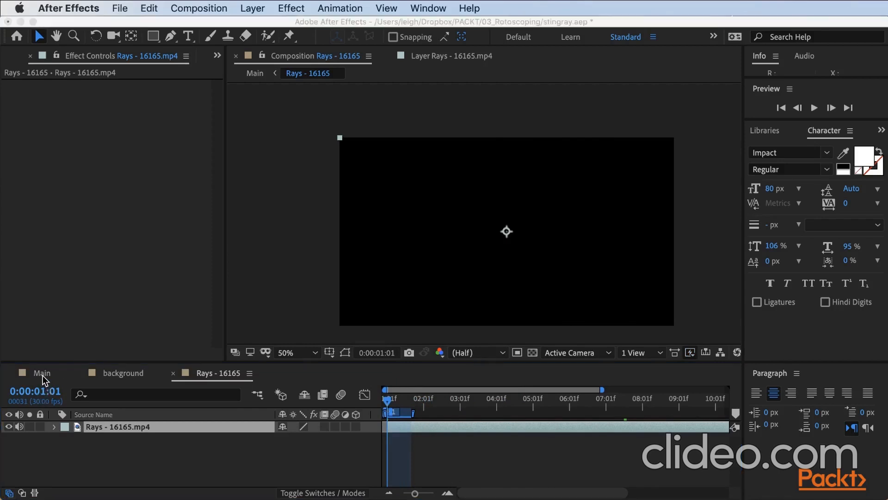
click(42, 374)
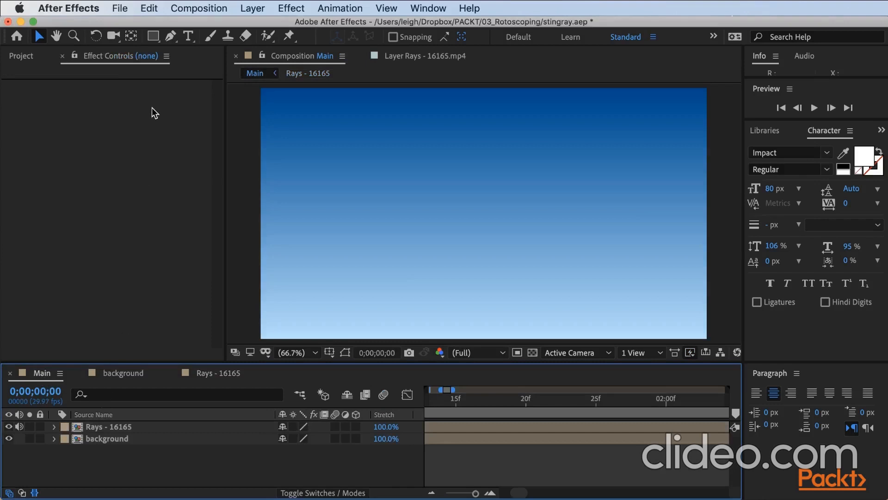
Start a new text layer at the centre of the Main composition
click(188, 41)
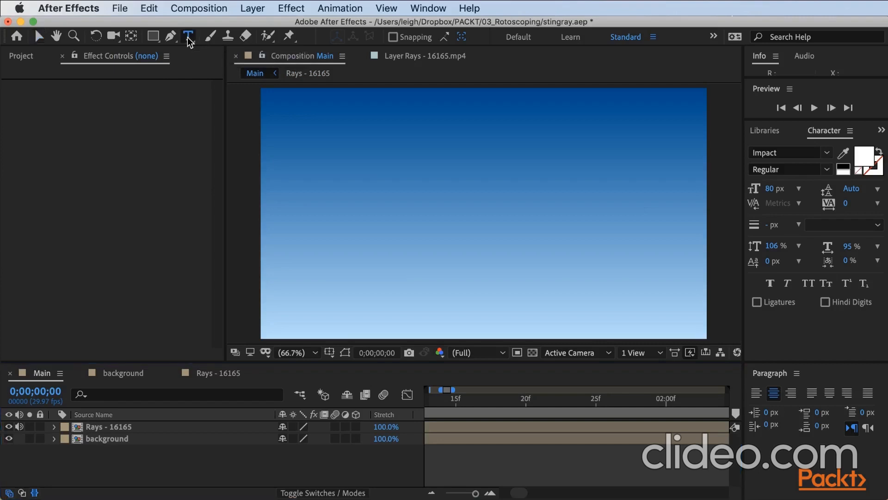
click(471, 223)
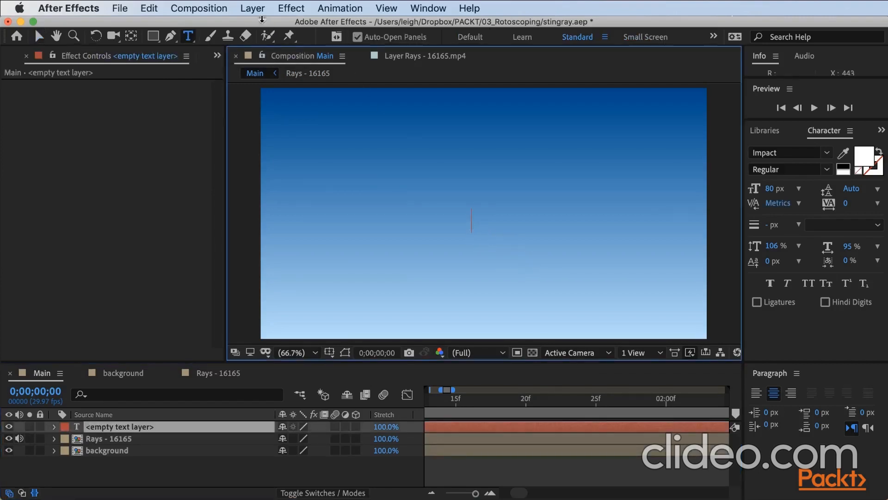
click(253, 9)
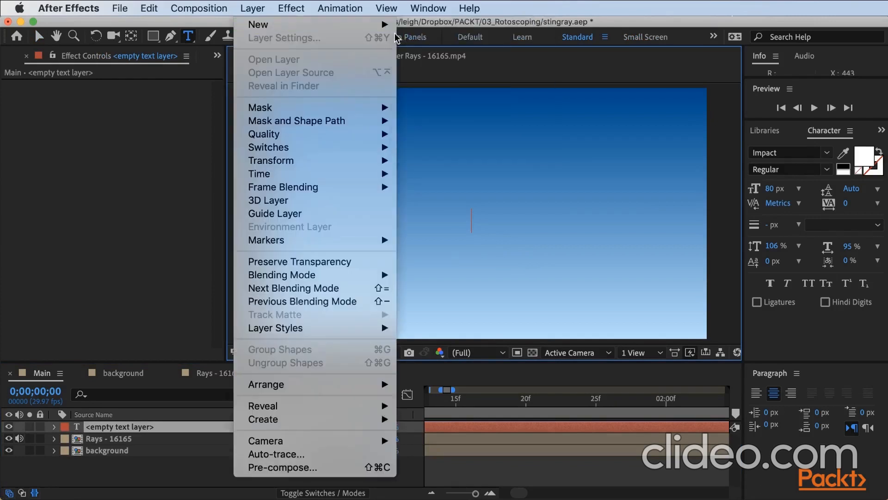
click(121, 423)
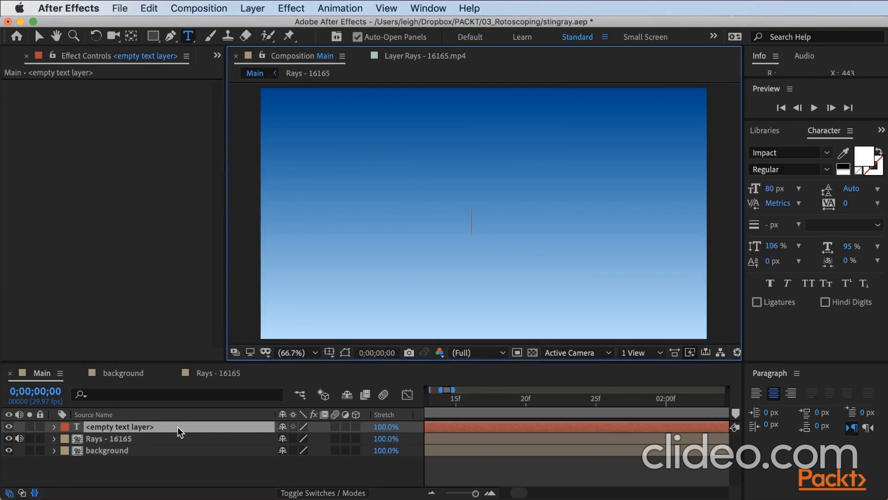
Type 'Coming to a store' and 'near you in 2020' on two lines
text(Coming t)
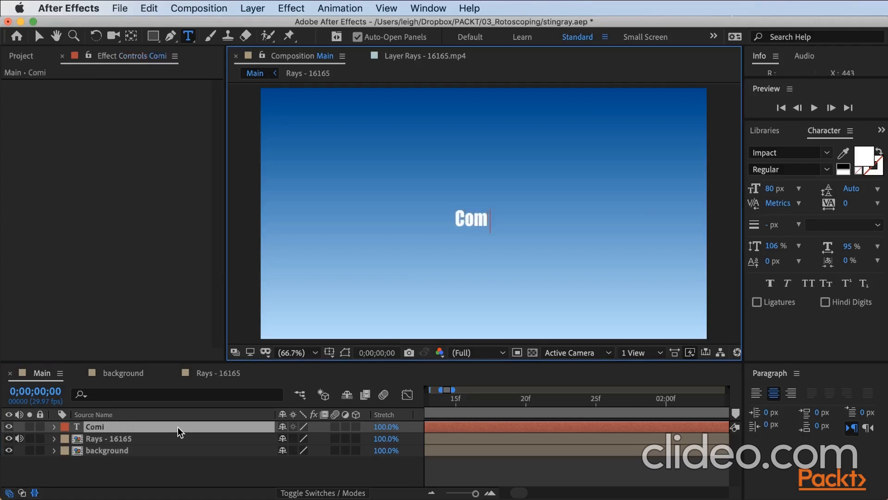
text(store)
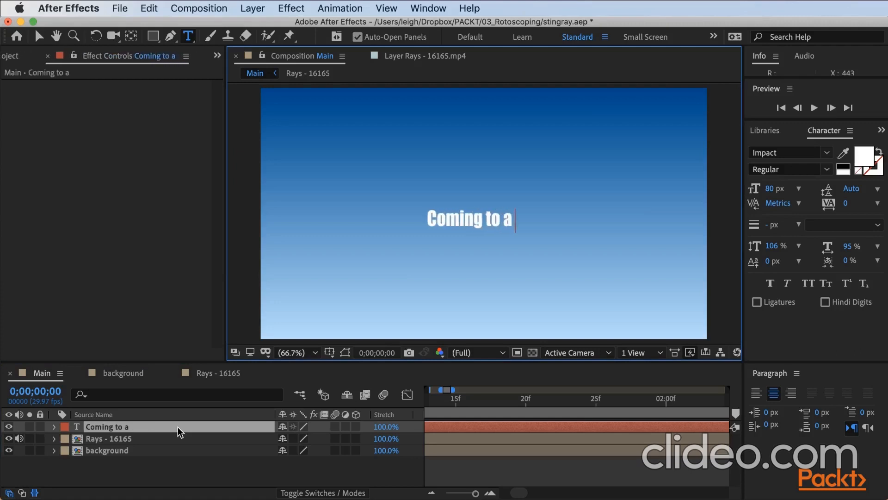
key(Return)
text(near you in)
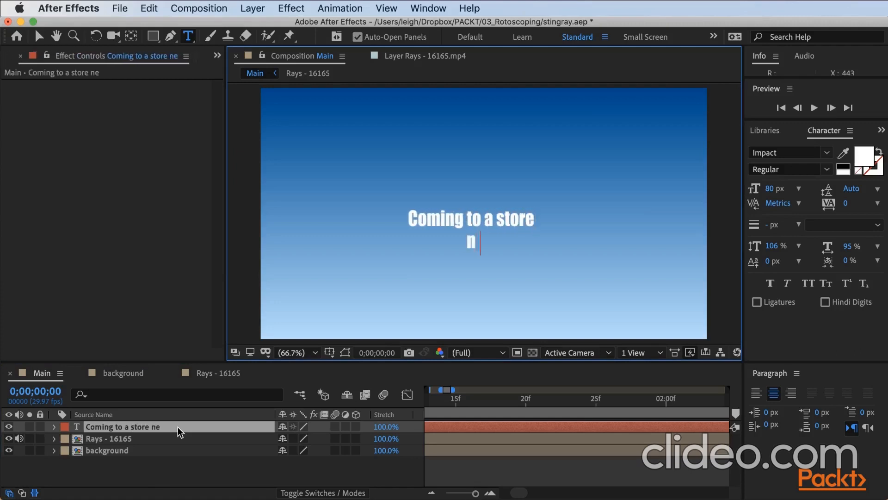
text( 2020)
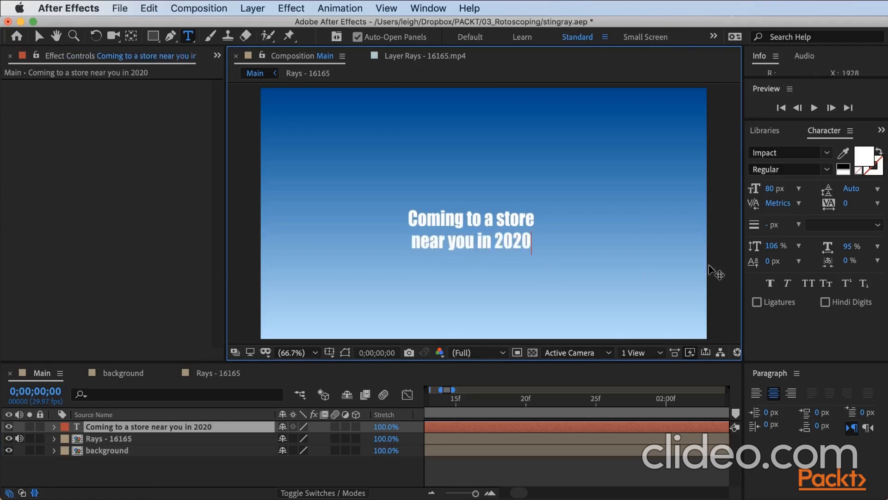
click(828, 153)
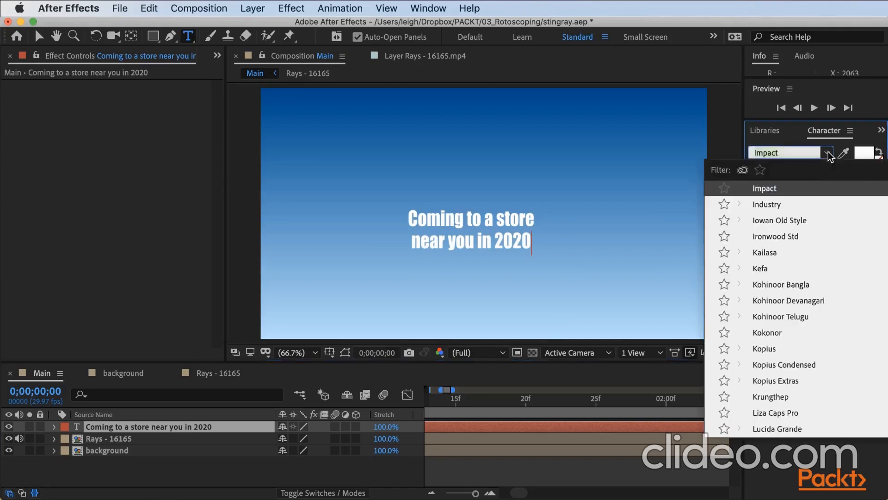
Keep Impact as the title font and close the Window menu unchanged
click(797, 190)
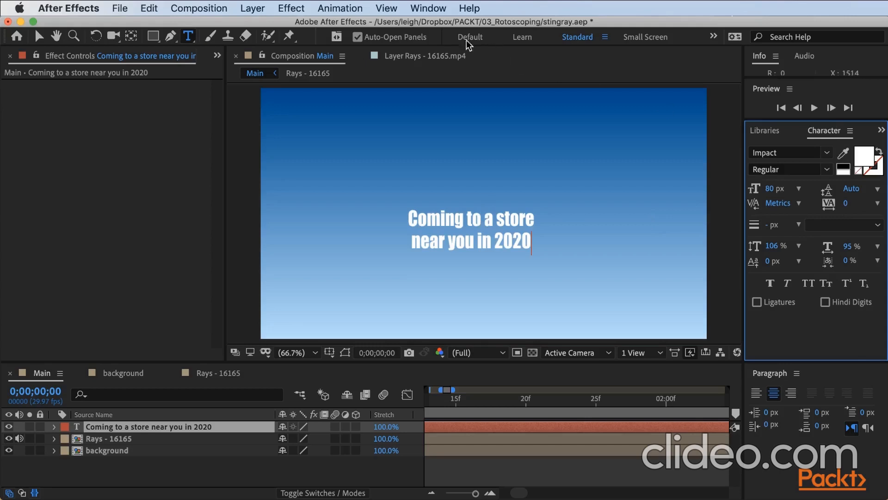
click(429, 15)
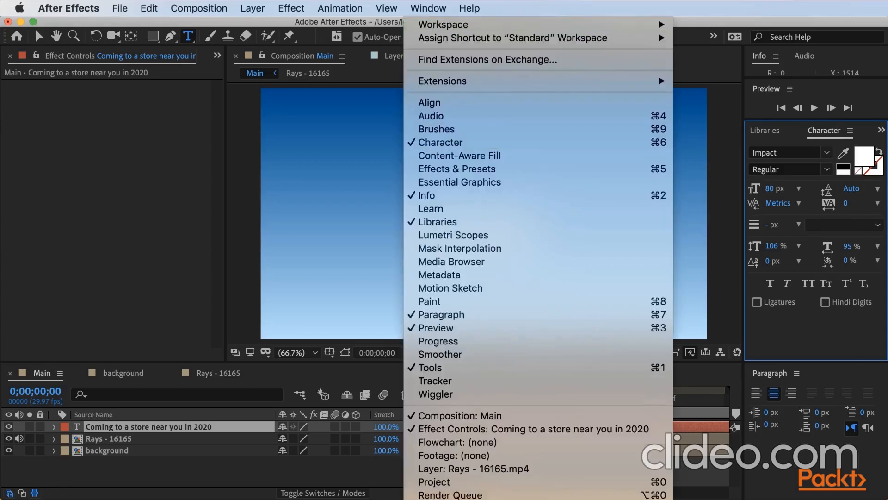
click(434, 144)
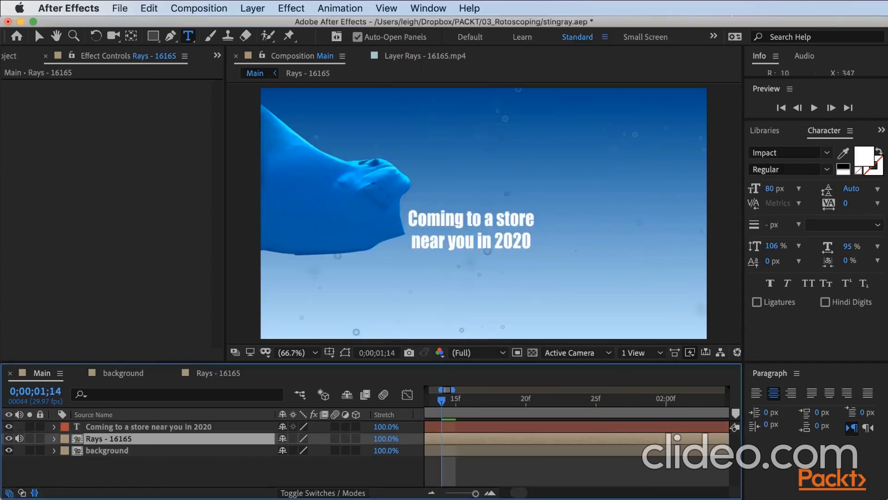
Apply Boris FX Mocha > Mocha AE CC to the Rays clip and launch the Mocha plugin
click(291, 7)
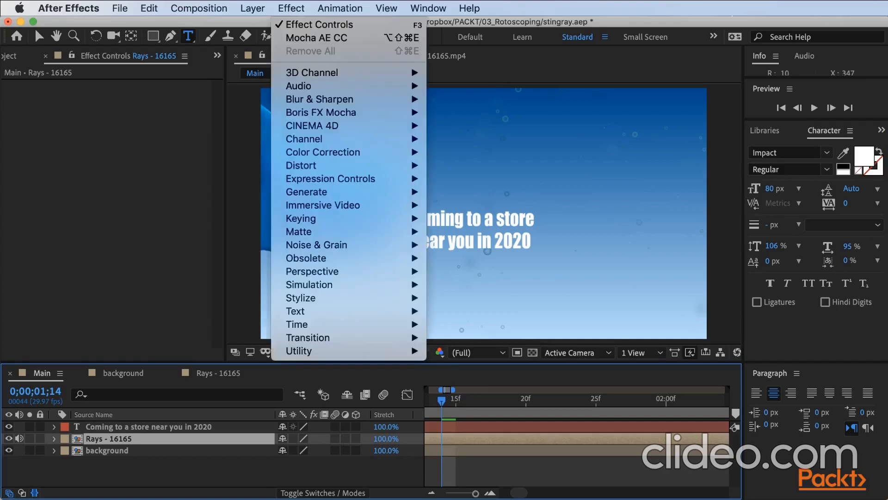
mouse_move(321, 120)
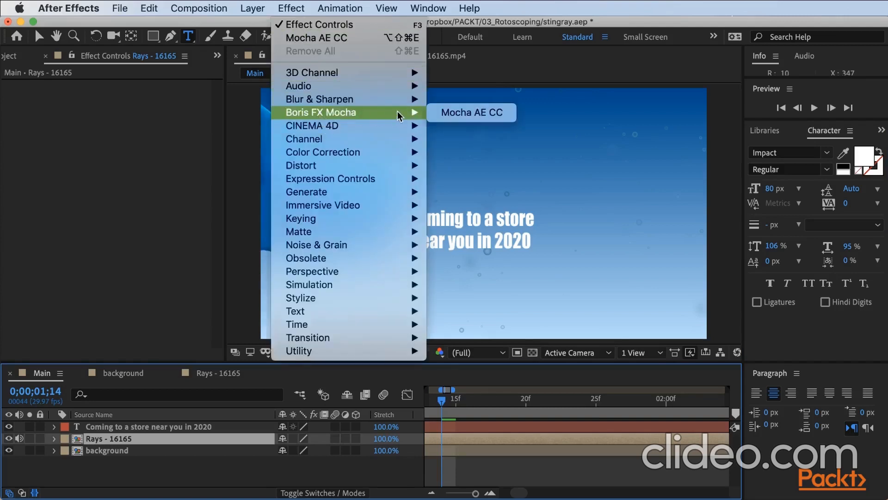
click(464, 118)
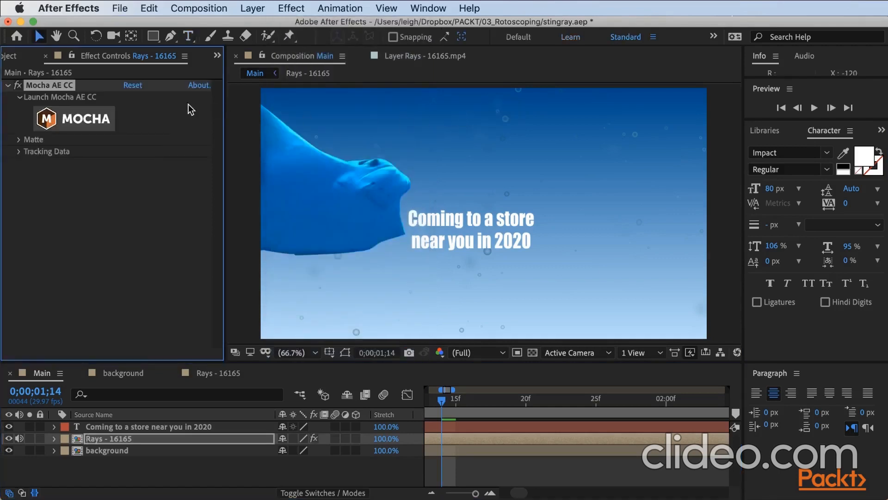
click(78, 123)
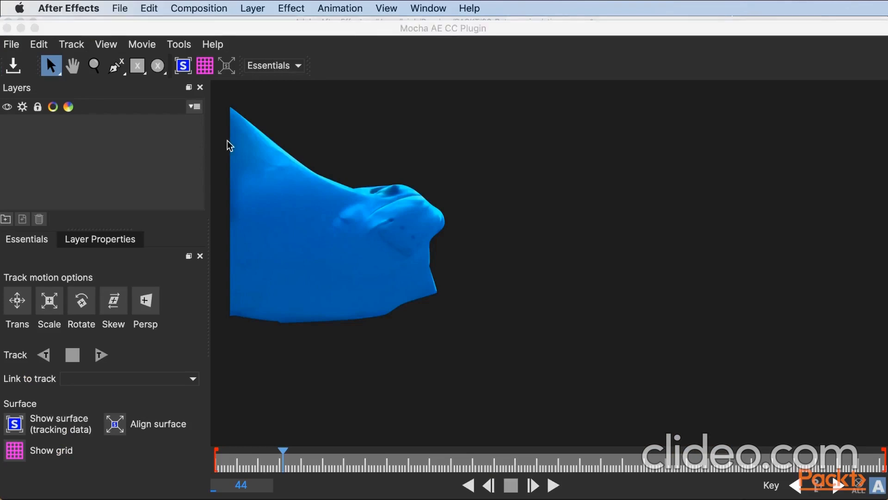
Keep the Essentials workspace and move the Mocha playhead to frame 74
click(299, 66)
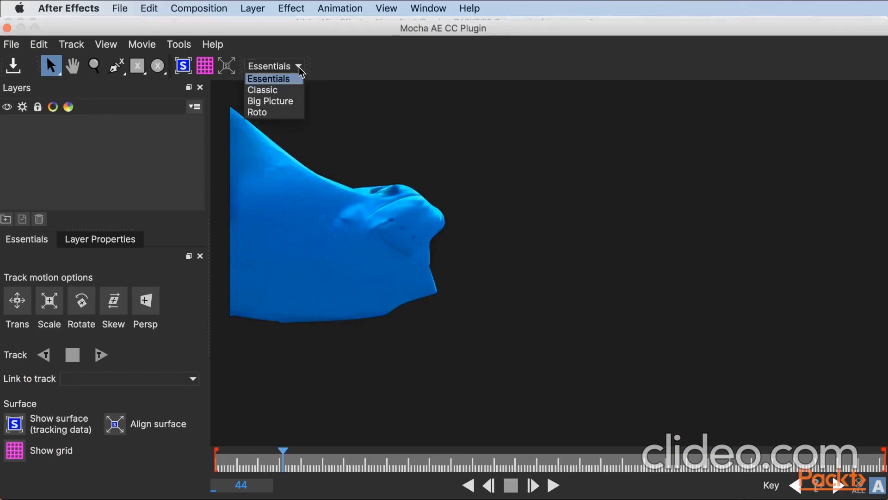
click(276, 80)
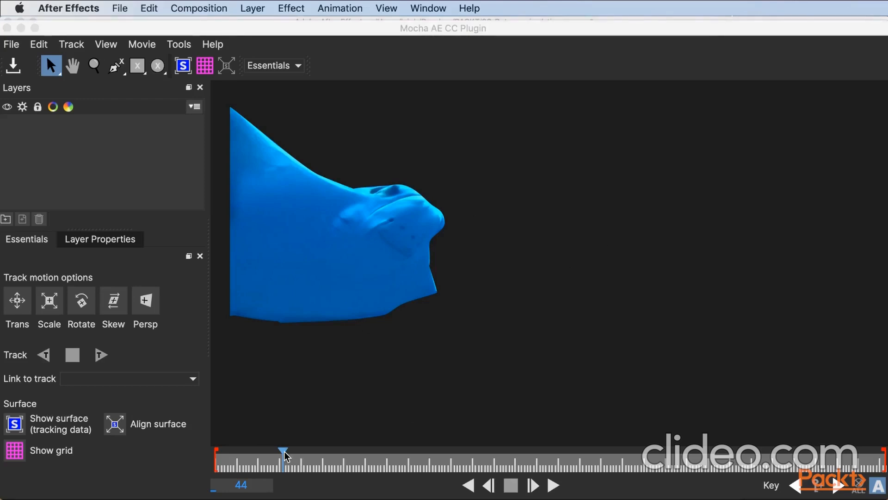
click(299, 458)
click(326, 455)
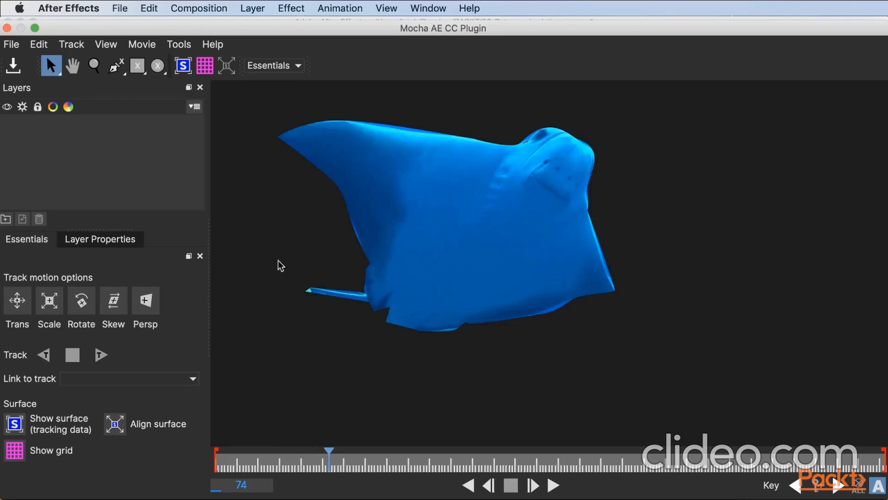
click(116, 67)
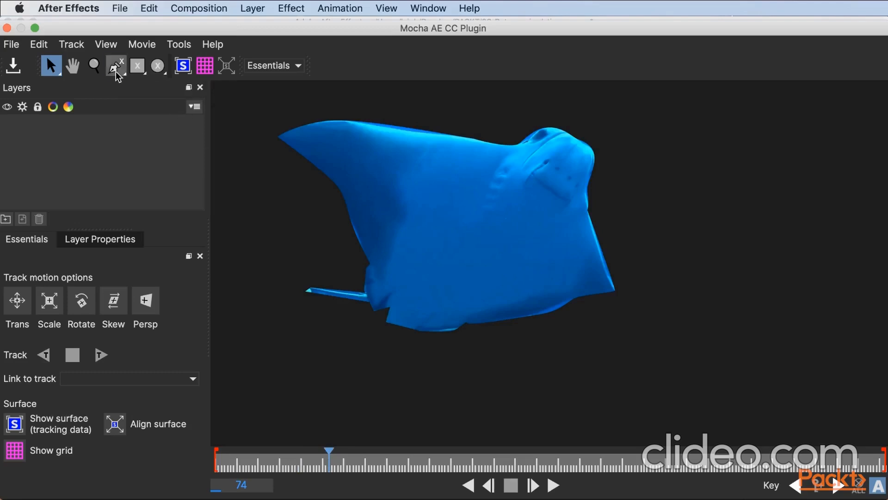
Draw a closed X-Spline outline around the whole manta ray, from the left wingtip back to the start point
click(274, 137)
click(316, 120)
click(410, 125)
click(509, 143)
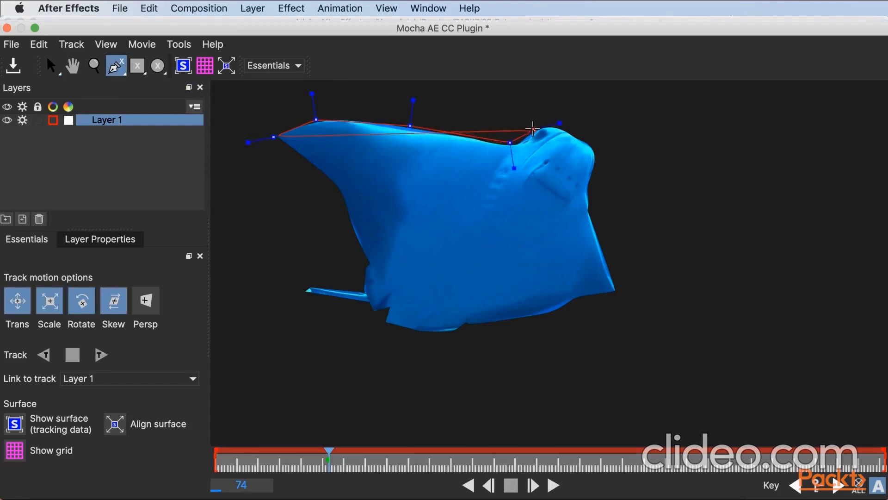
click(535, 128)
click(563, 124)
click(604, 152)
click(594, 190)
click(600, 233)
click(621, 292)
click(618, 300)
click(586, 304)
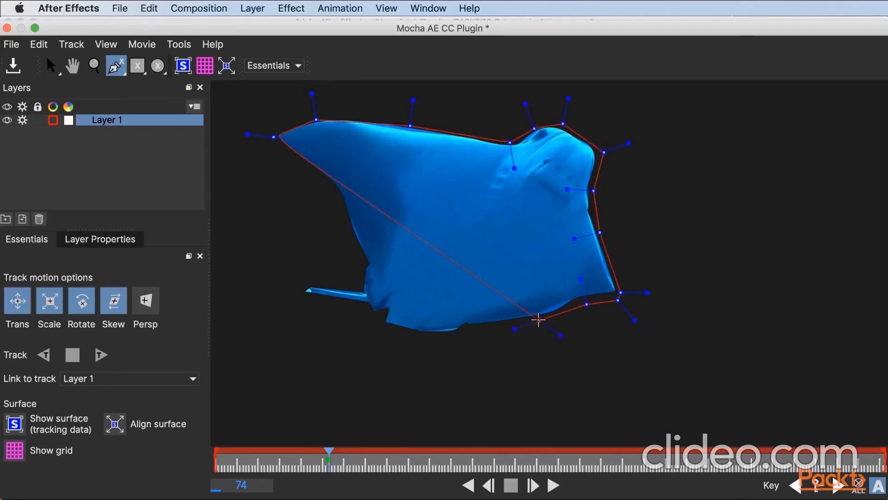
click(539, 320)
click(472, 330)
click(411, 337)
click(382, 325)
click(364, 313)
click(304, 298)
click(306, 283)
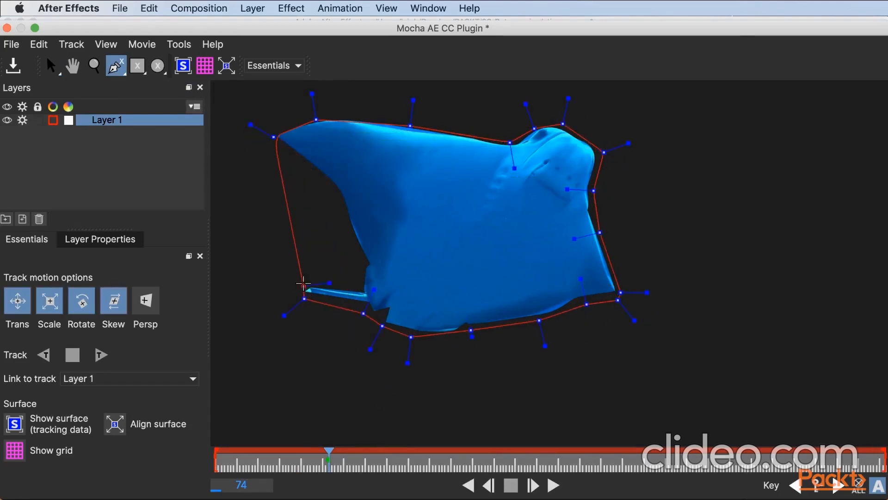
click(363, 291)
click(364, 260)
click(343, 206)
click(318, 173)
click(274, 137)
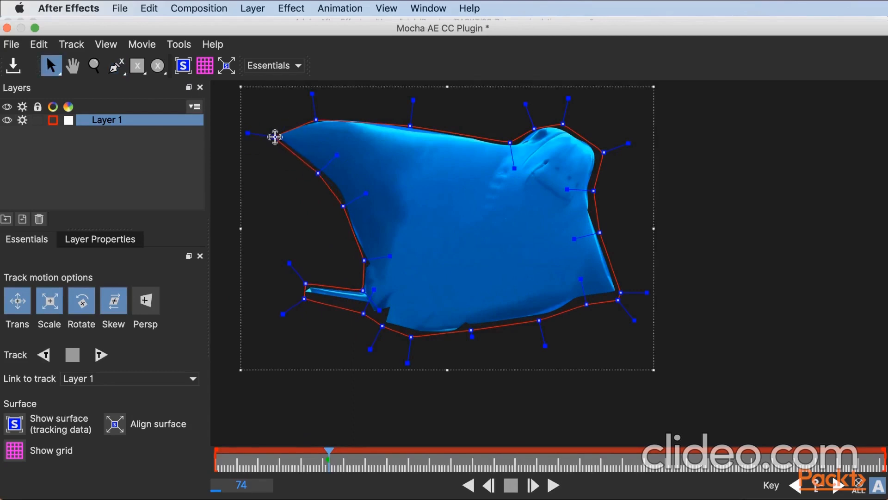
Turn on Show surface for Layer 1 and drag its four corners onto the ray's body
click(15, 424)
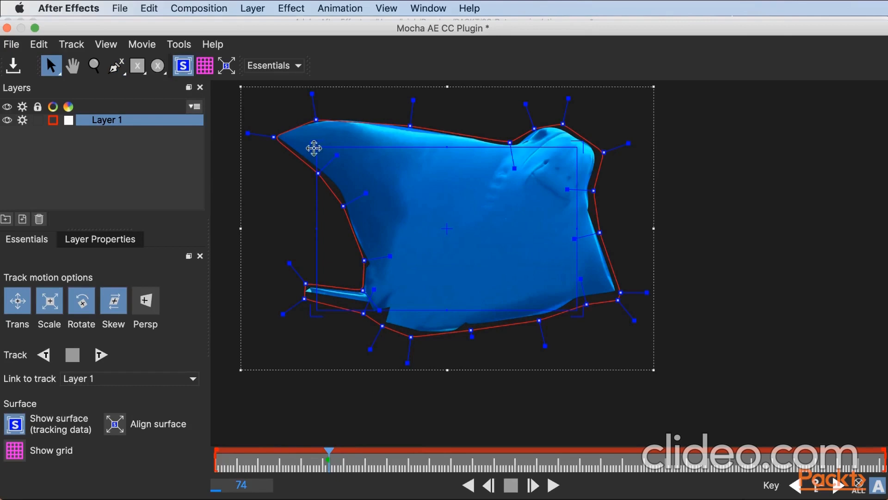
drag(314, 148, 440, 170)
drag(577, 148, 564, 210)
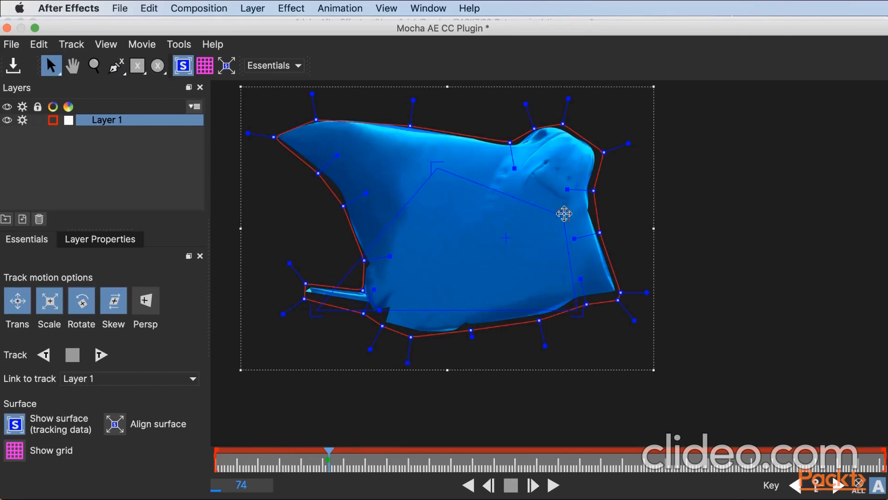
drag(558, 310, 532, 268)
drag(327, 292, 405, 218)
drag(553, 246, 579, 230)
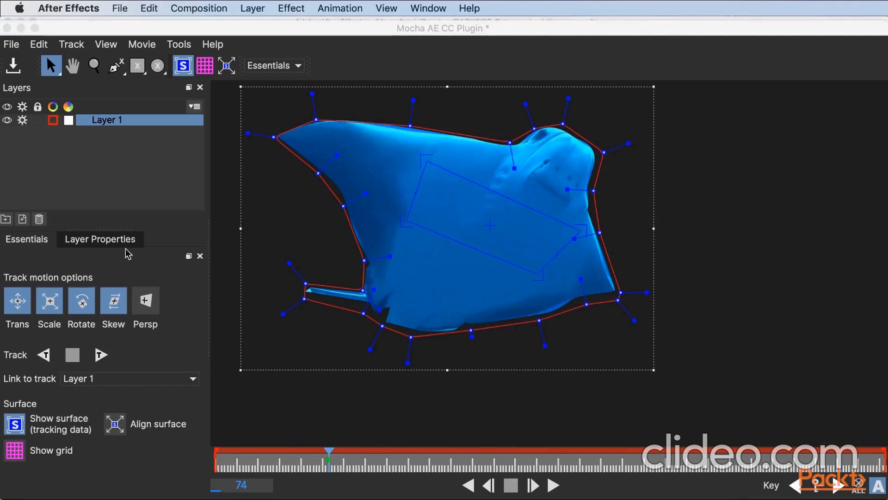
Track Layer 1 forward until tracking stops early at frame 402 with an error
click(101, 357)
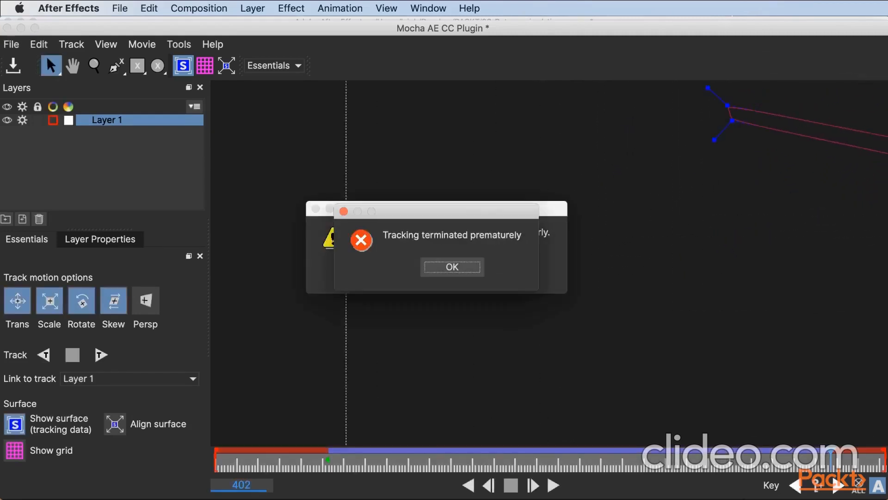
Dismiss both tracking error dialogs and return the playhead to frame 74
click(452, 268)
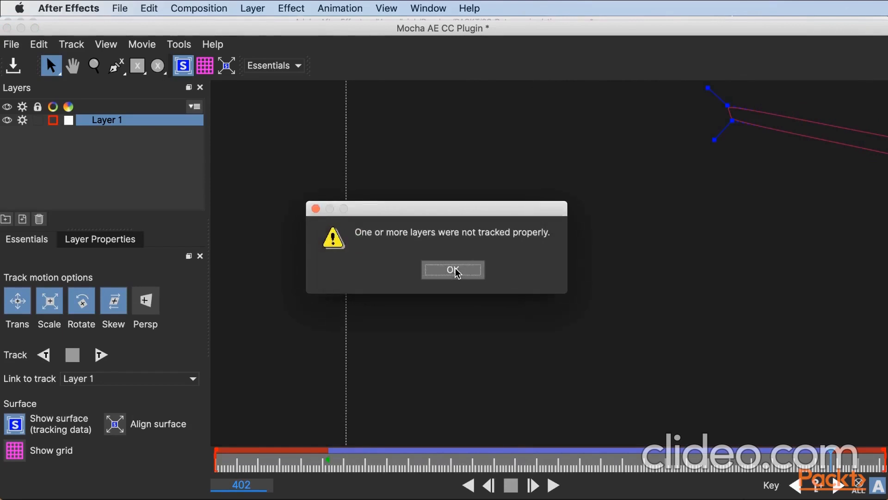
click(453, 271)
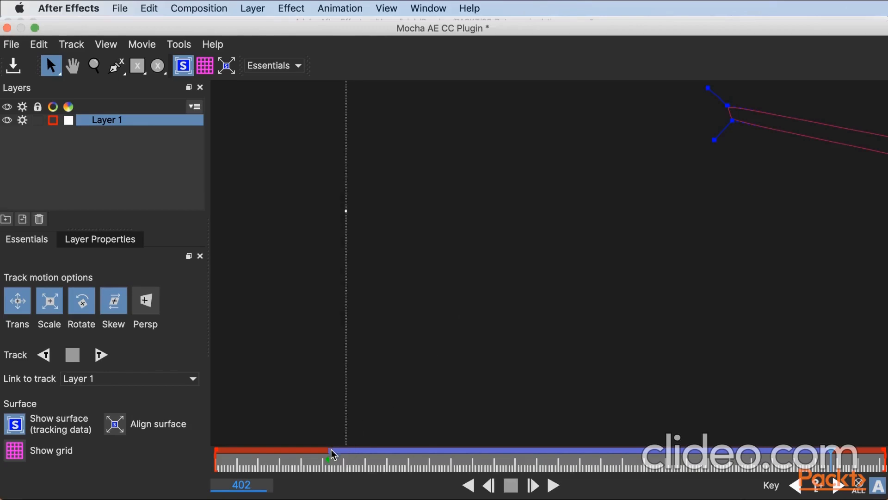
mouse_move(332, 454)
mouse_down()
mouse_move(354, 445)
mouse_move(313, 447)
mouse_move(324, 444)
mouse_up()
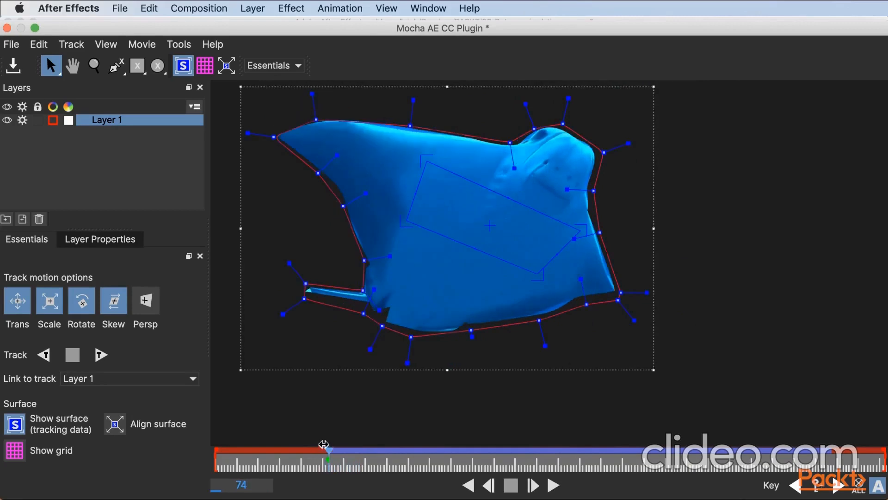
Track Layer 1 backward toward the clip start, dismiss the early-stop message, and close Mocha
click(45, 354)
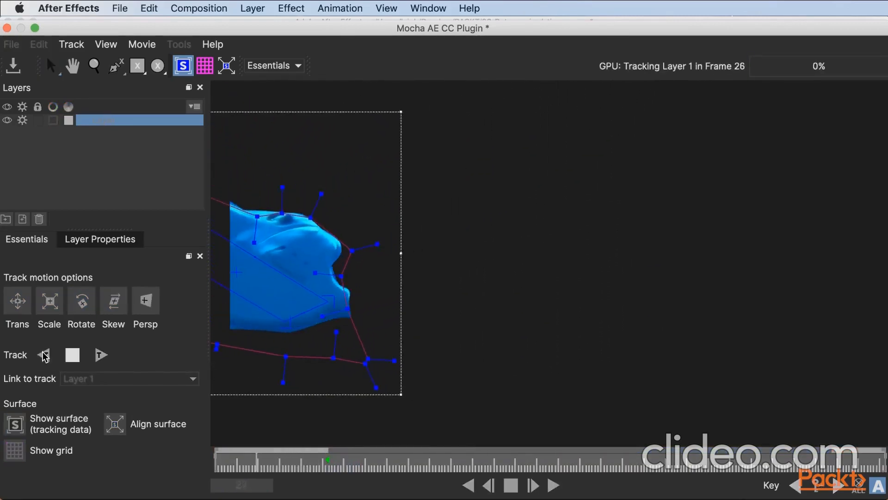
click(443, 272)
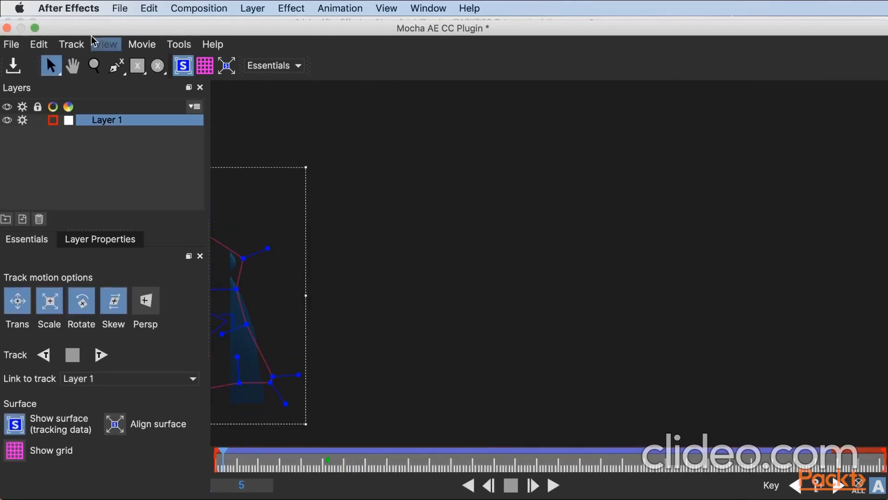
click(7, 28)
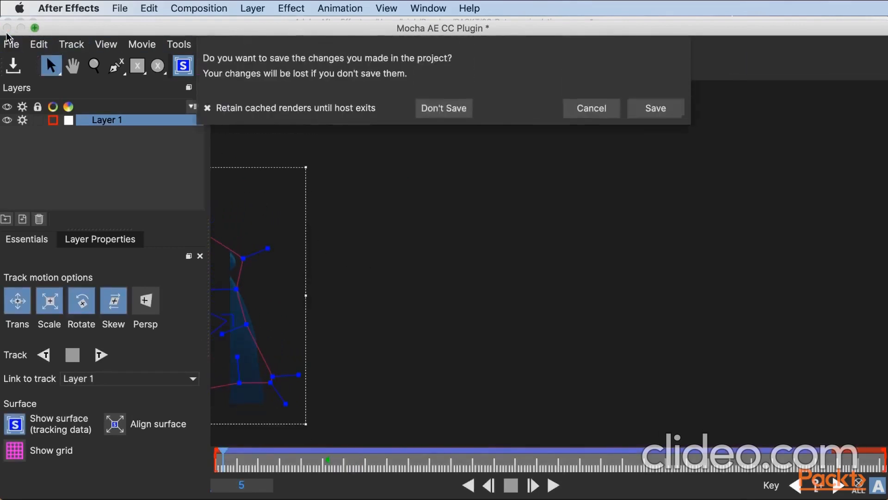
Save the Mocha tracking changes and return to the Main composition with Mocha AE CC on Rays - 16165
click(653, 110)
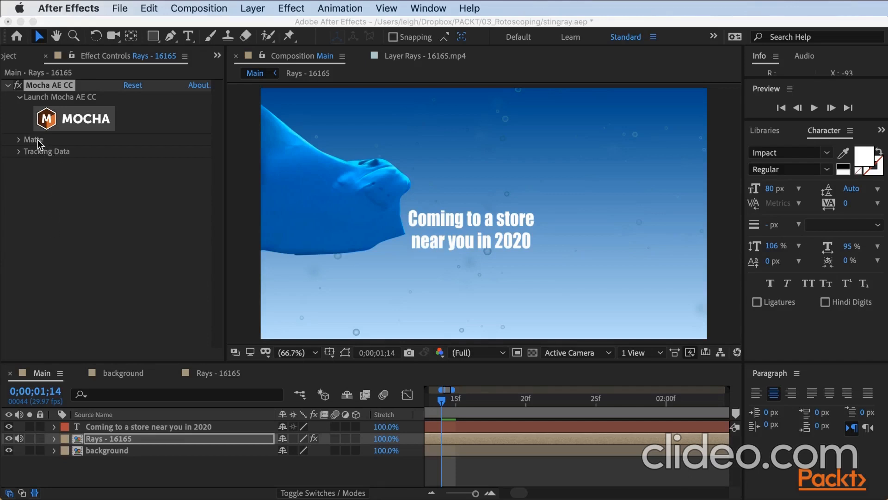
Create track data from Mocha's Layer 1 in the Tracking Data settings
click(18, 151)
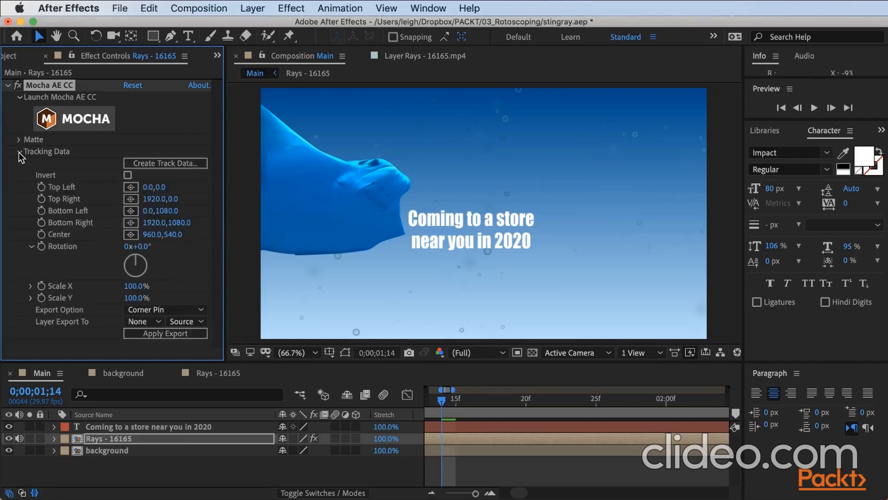
click(150, 163)
click(449, 245)
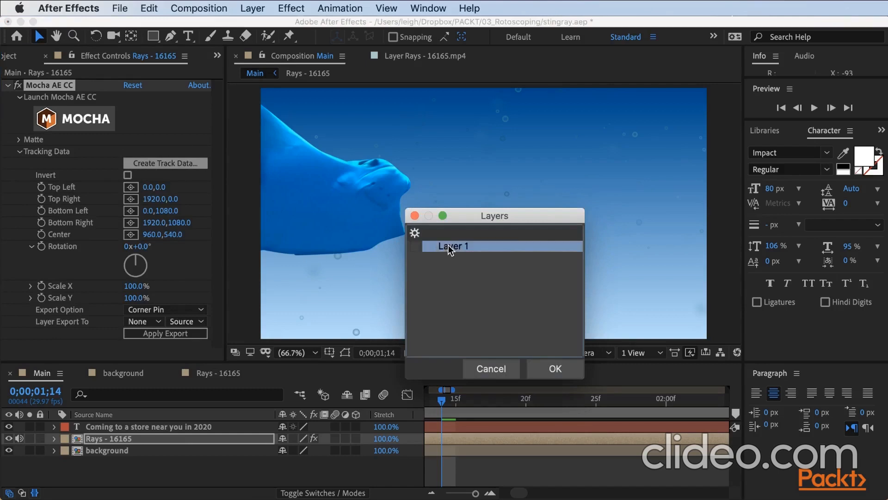
click(415, 246)
click(555, 368)
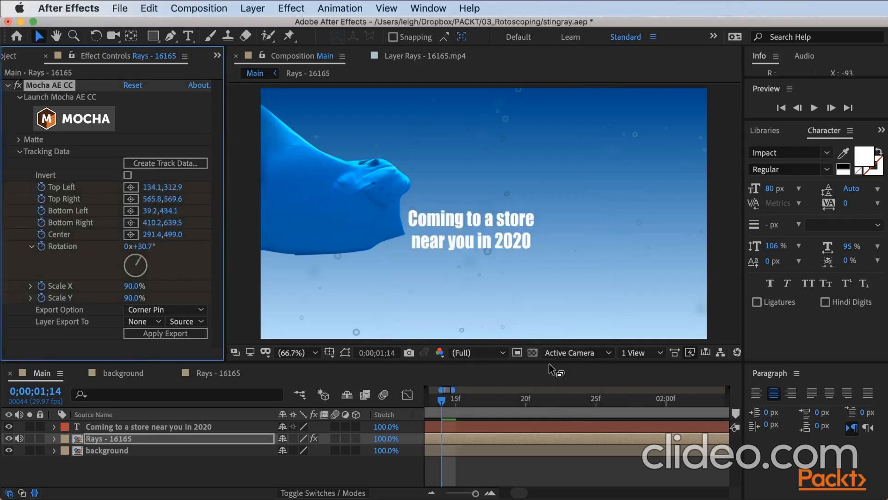
Export the track as a Corner Pin to the 'Coming to a store near you in 2020' text layer
click(149, 321)
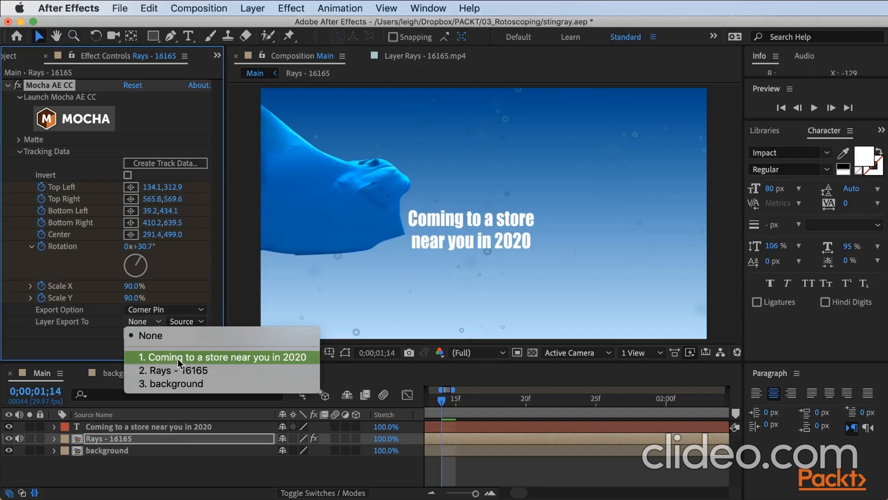
click(178, 357)
click(163, 330)
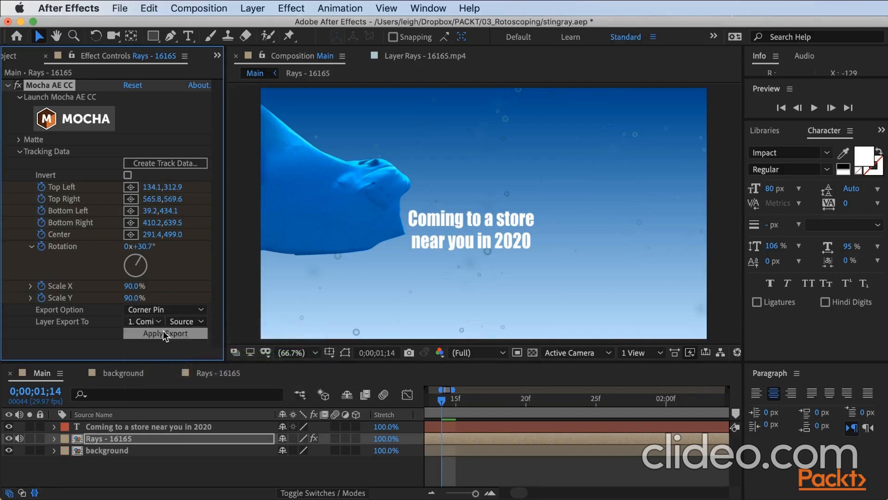
click(162, 333)
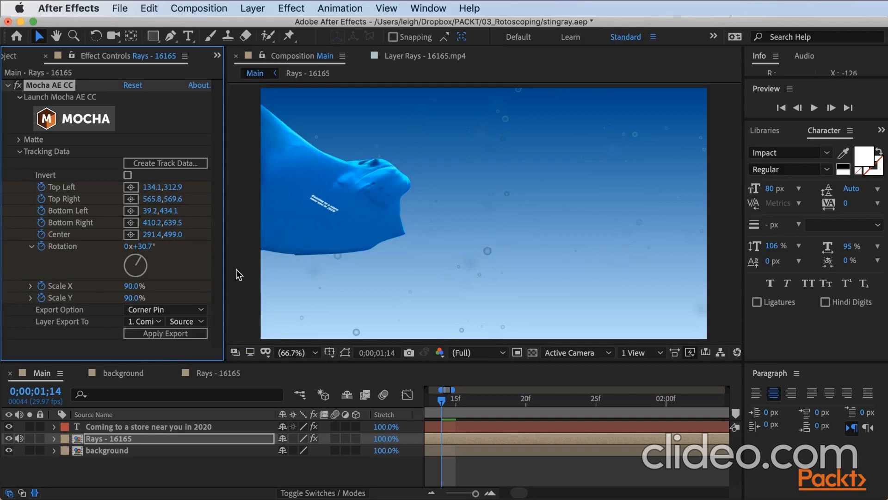
Scale the 'Coming to a store near you in 2020' text to 268% wide by 518% tall, proportions unlinked
click(130, 427)
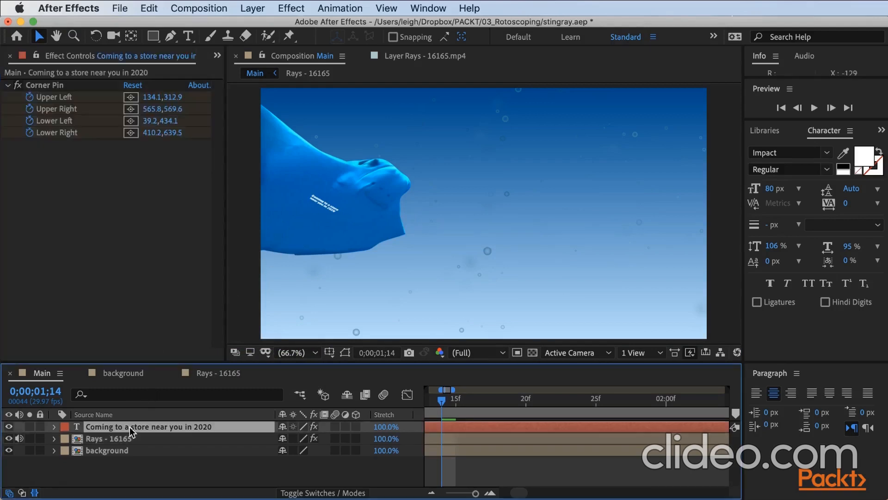
click(56, 427)
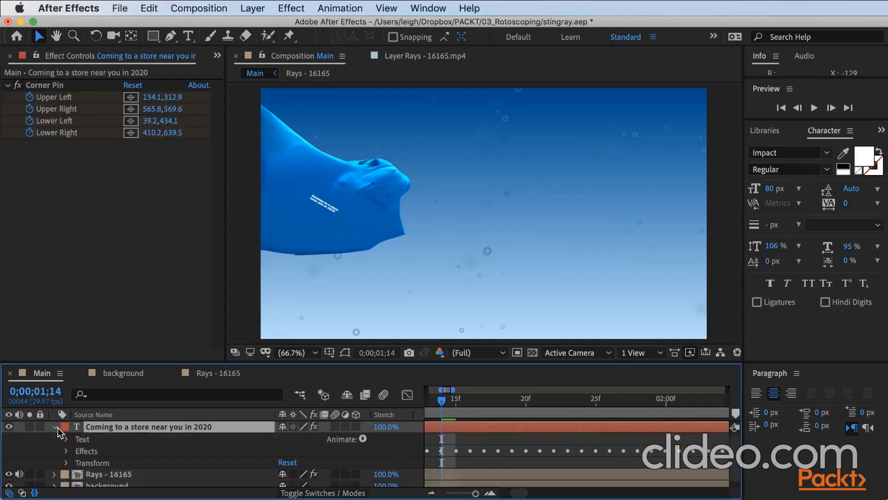
click(66, 463)
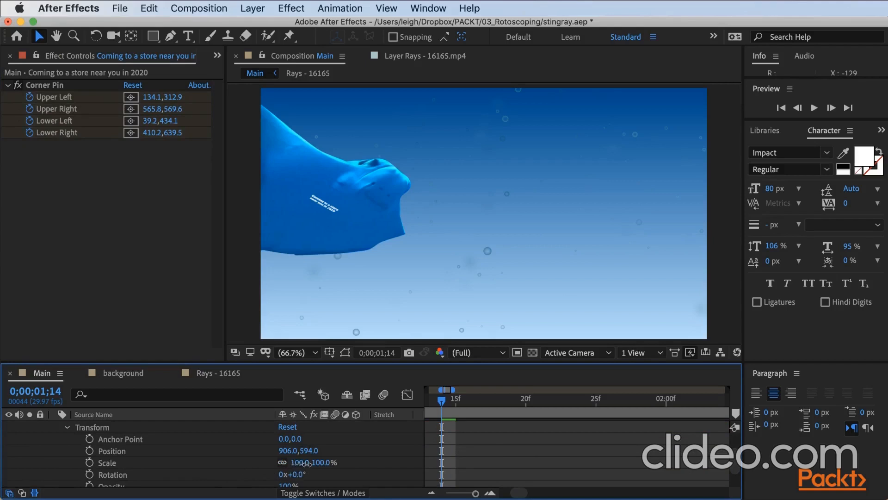
drag(306, 464, 406, 469)
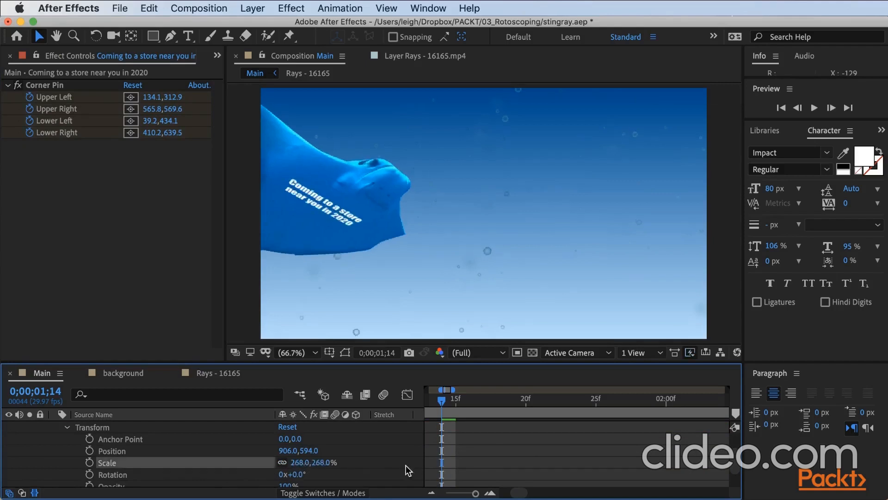
click(282, 462)
drag(323, 462, 482, 449)
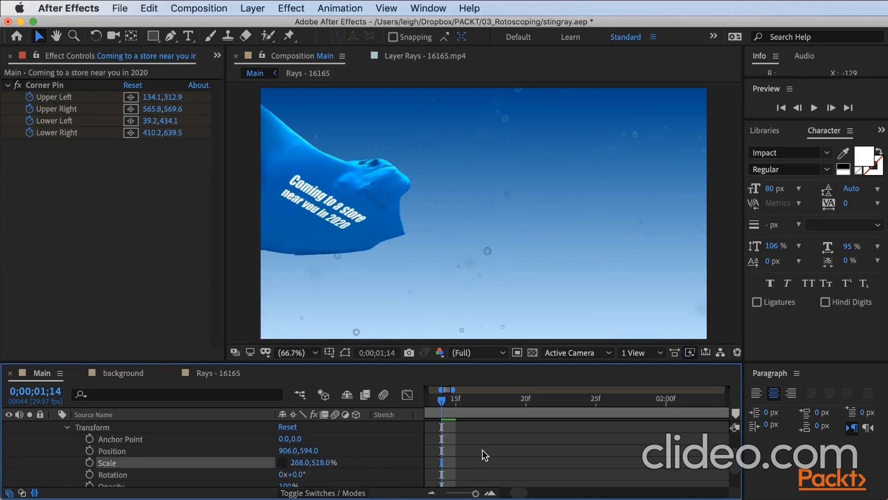
mouse_move(445, 401)
mouse_down()
mouse_move(416, 404)
mouse_move(669, 408)
mouse_move(673, 391)
mouse_move(512, 406)
mouse_move(596, 409)
mouse_move(445, 415)
mouse_up()
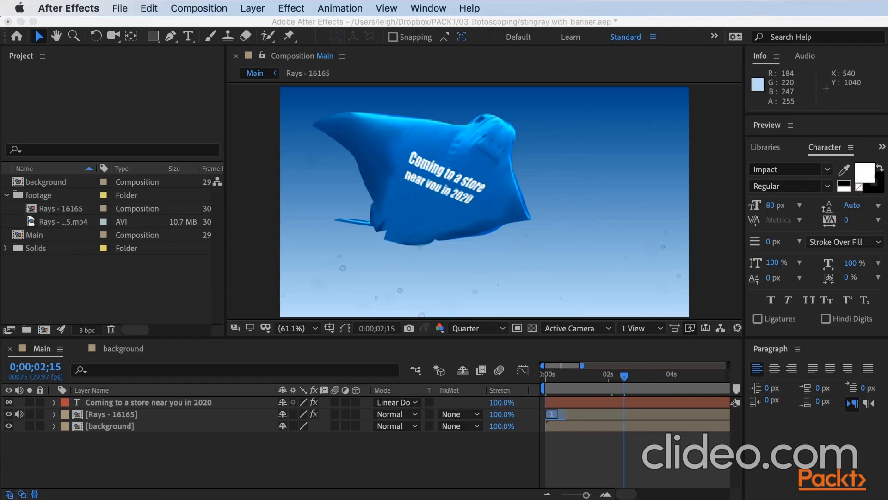
Add a new text layer to the Main composition and type the author byline ('by' plus the author's name)
click(32, 349)
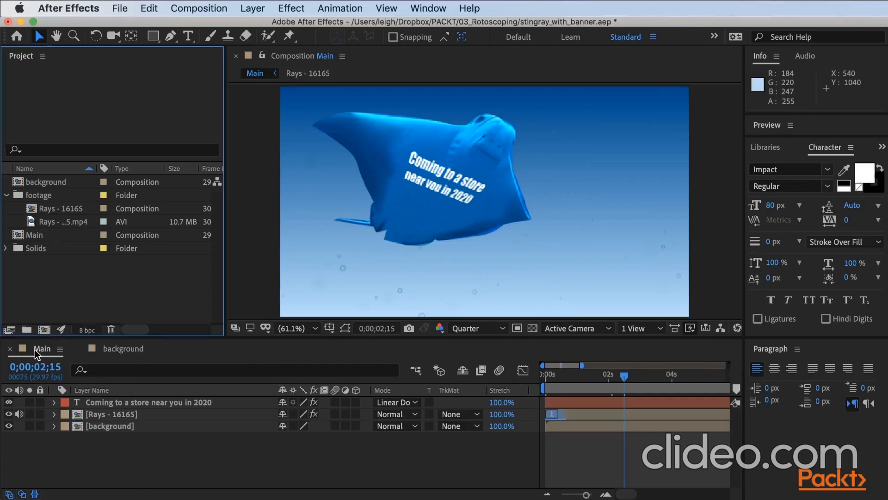
click(34, 349)
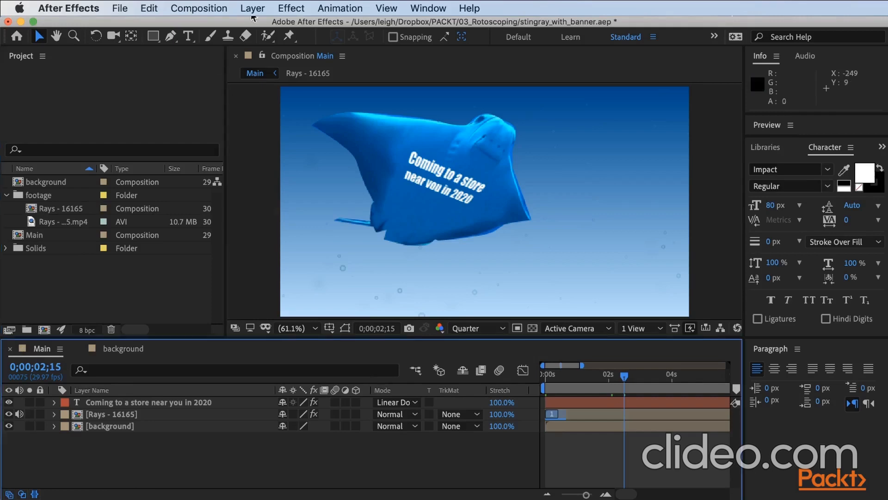
click(252, 7)
mouse_move(371, 24)
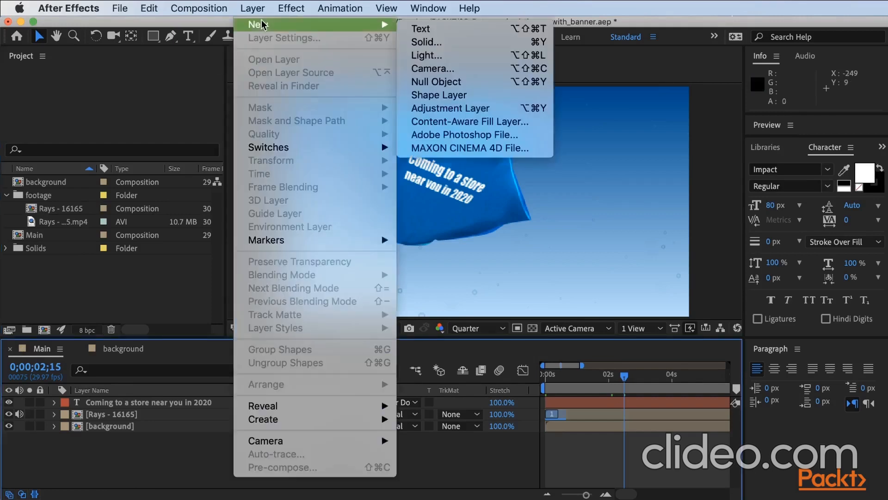
click(421, 29)
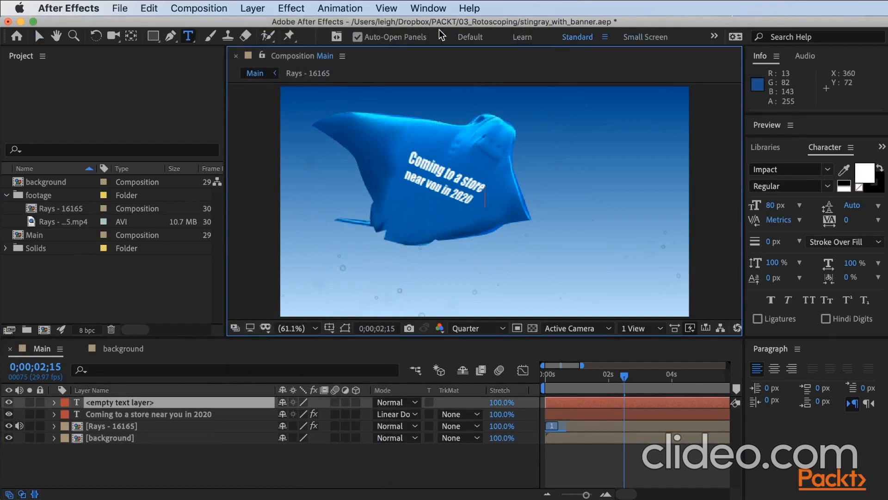
text(by Jessica)
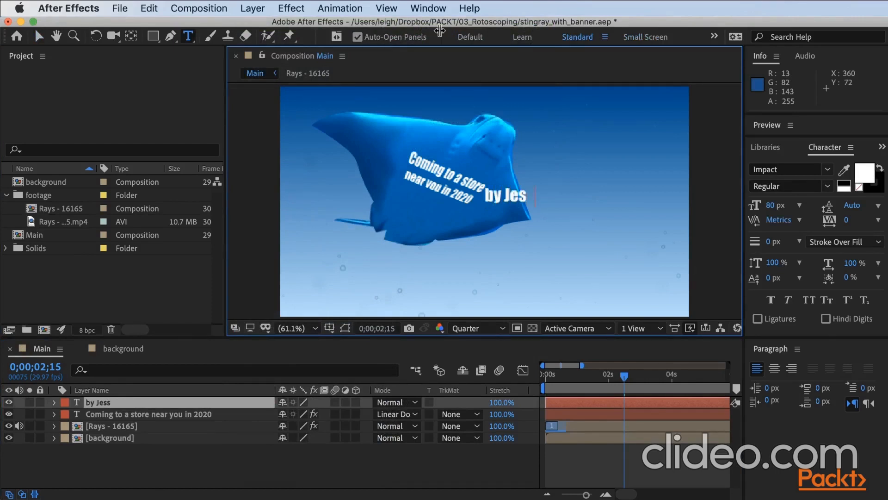
text( Hickman)
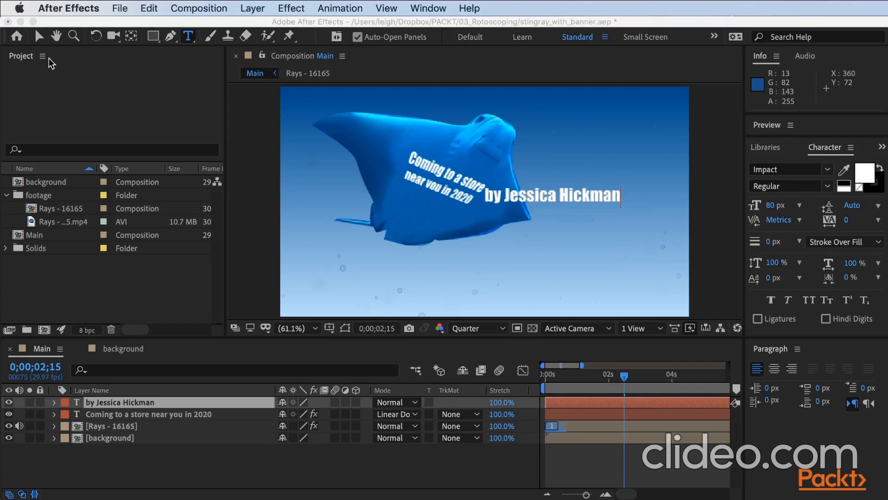
Commit the byline text and move it below the stingray toward the lower right
click(40, 36)
click(39, 36)
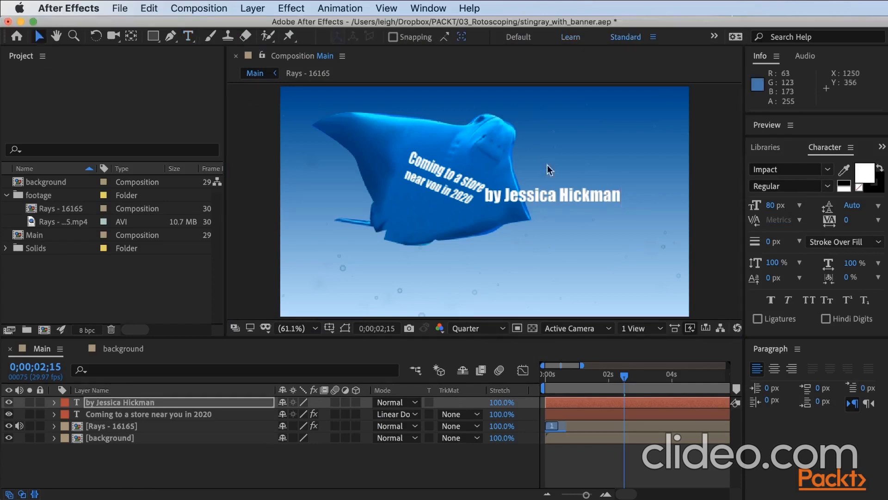
drag(589, 202, 585, 273)
click(54, 402)
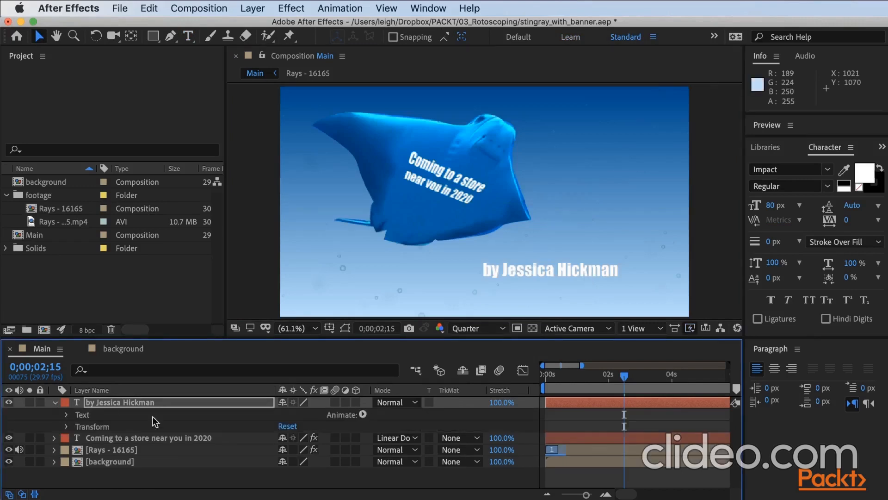
Add an Opacity animator to the byline and keyframe its range selector Start at 100%
click(363, 415)
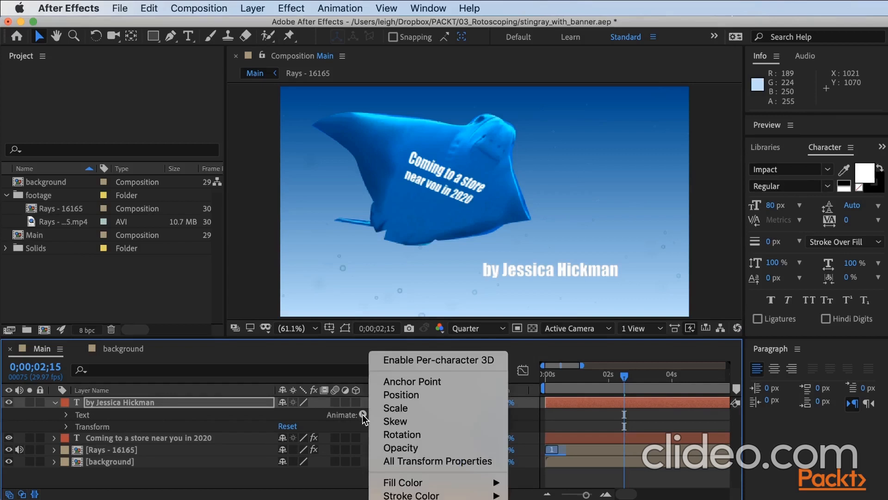
click(401, 448)
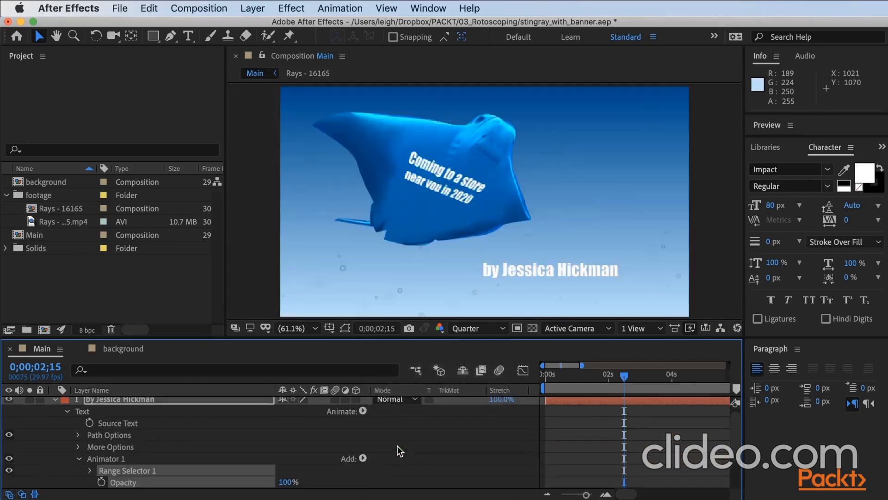
scroll(85, 426, down, 4)
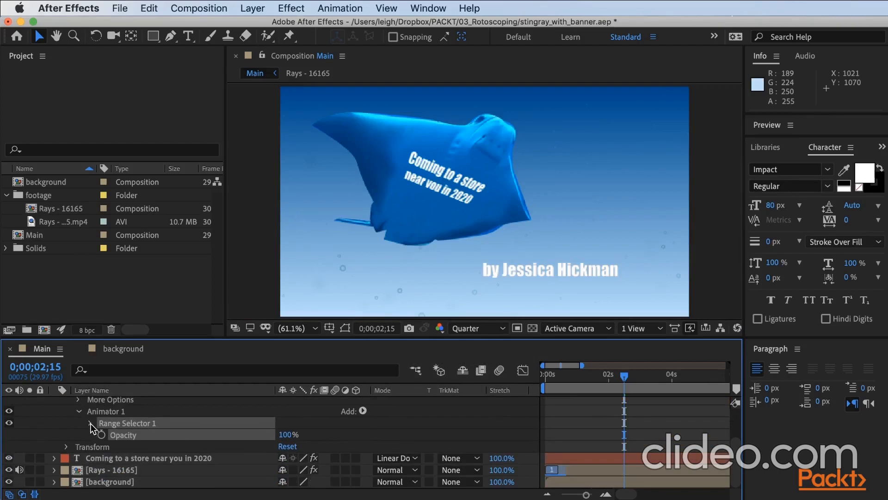
click(90, 423)
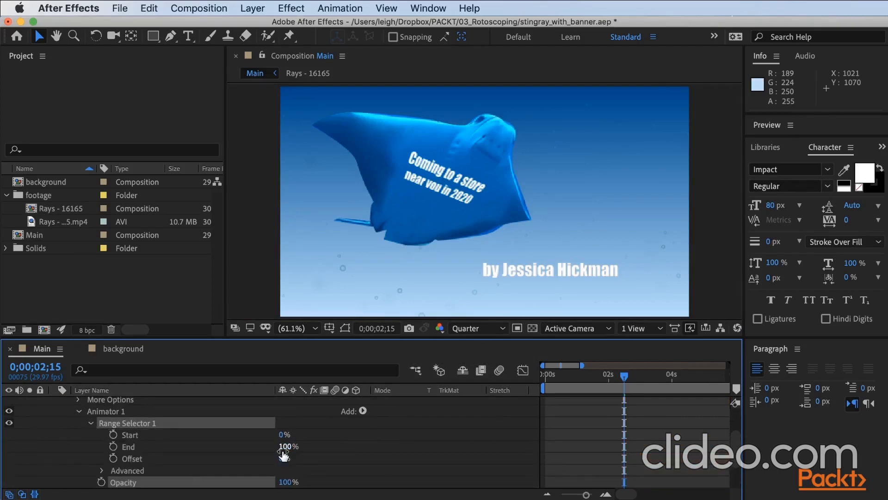
click(113, 434)
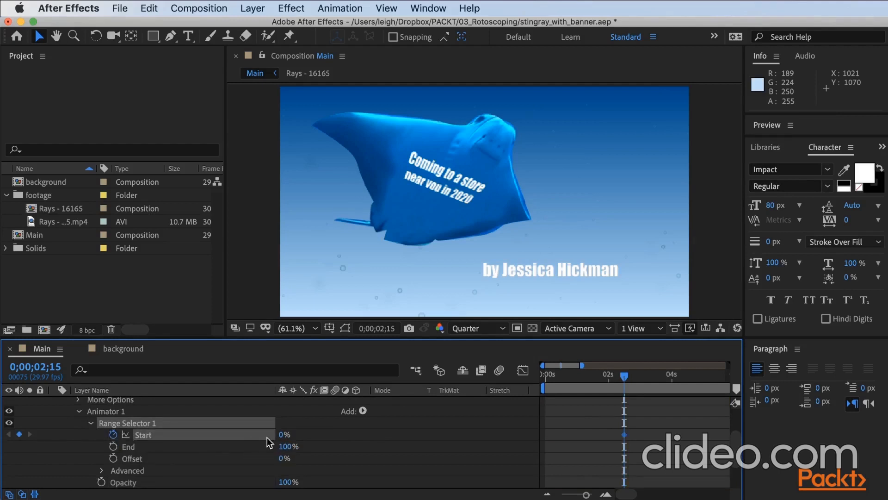
click(283, 435)
text(100)
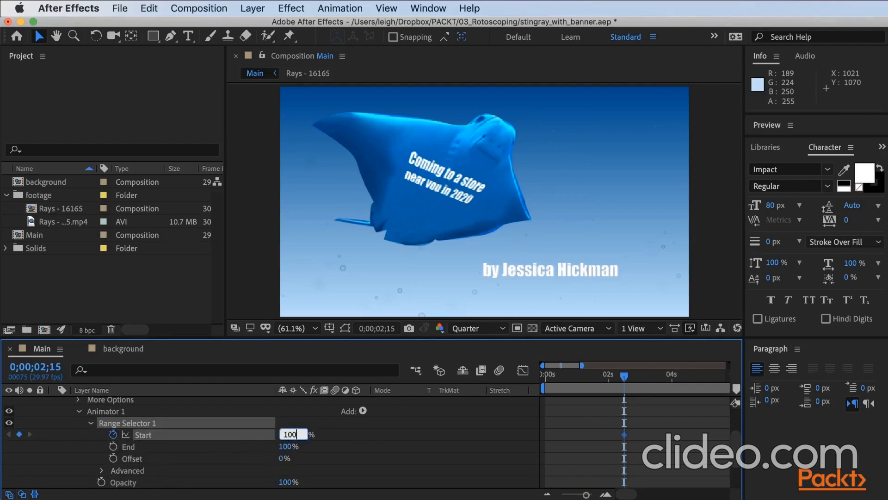
Set the range Start to 0% at the first frame and the animator Opacity to 0%
drag(625, 375, 543, 381)
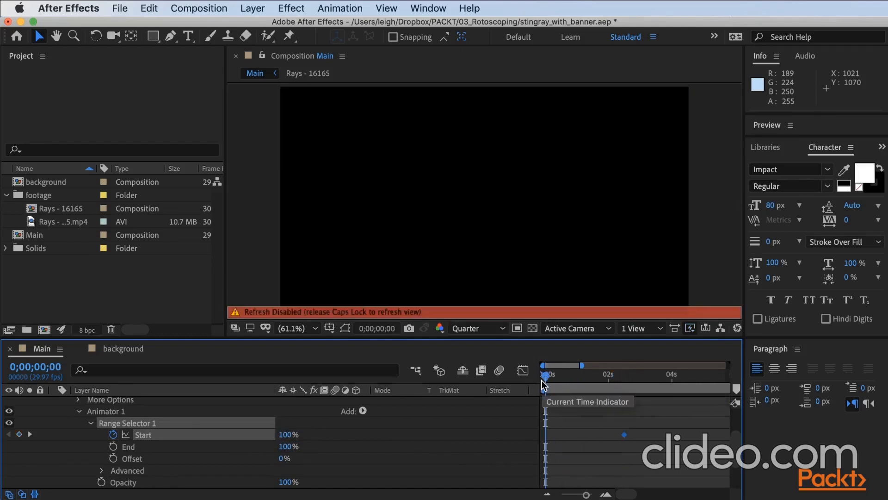
click(288, 435)
text(0)
key(Return)
key(Caps_Lock)
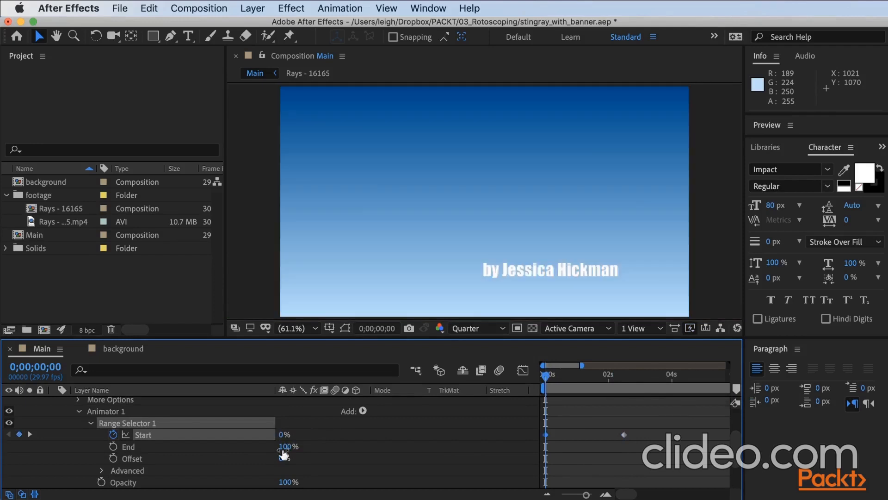
click(286, 482)
text(0)
key(Return)
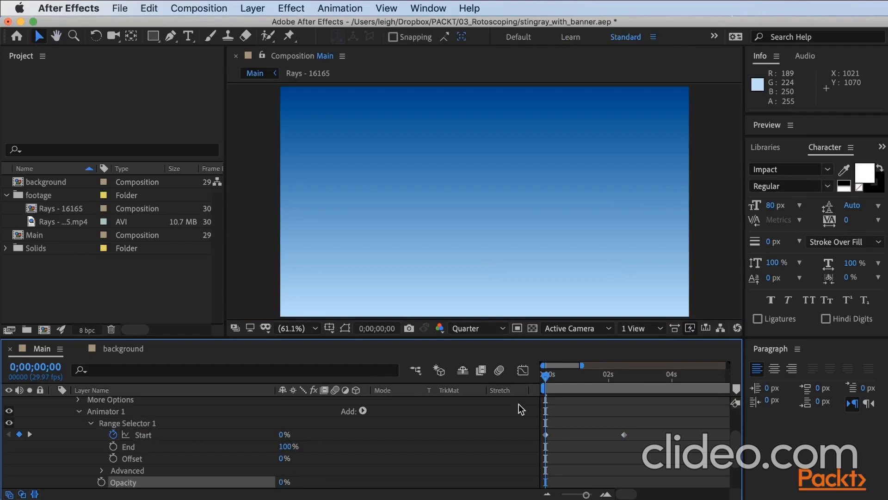
Preview the fade, then delete Animator 1 from the byline layer
key(space)
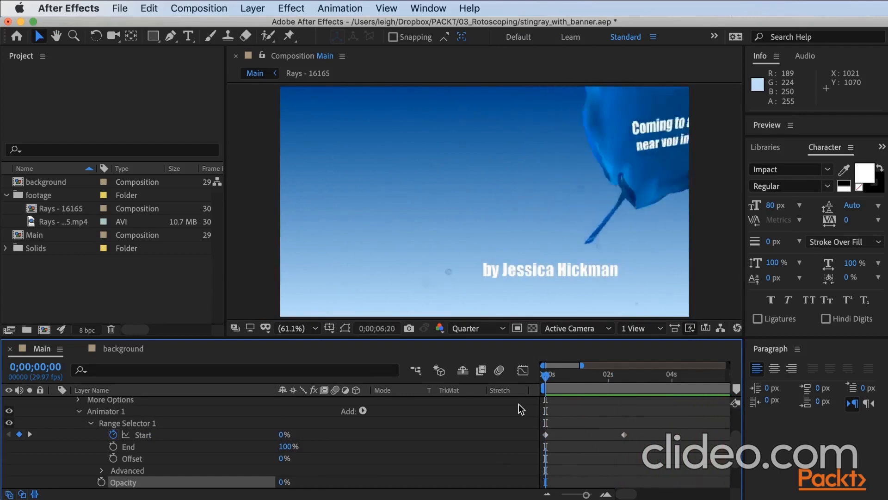
key(space)
click(114, 415)
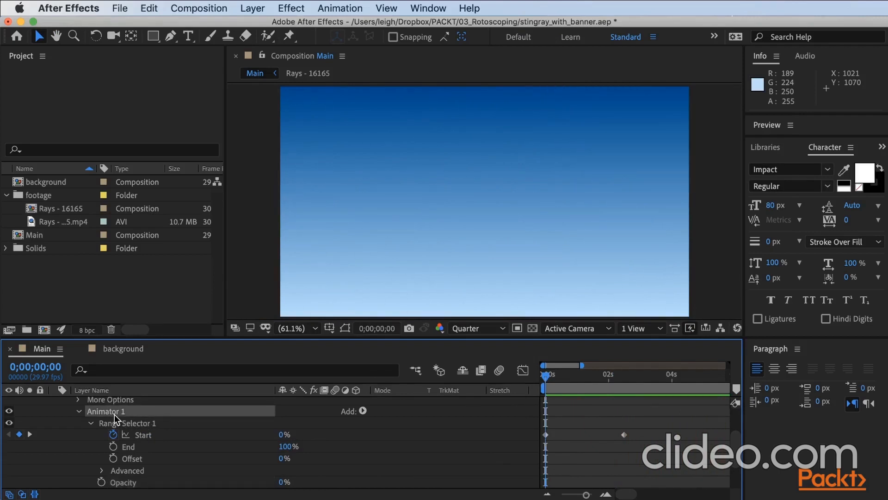
key(Delete)
scroll(197, 418, up, 1)
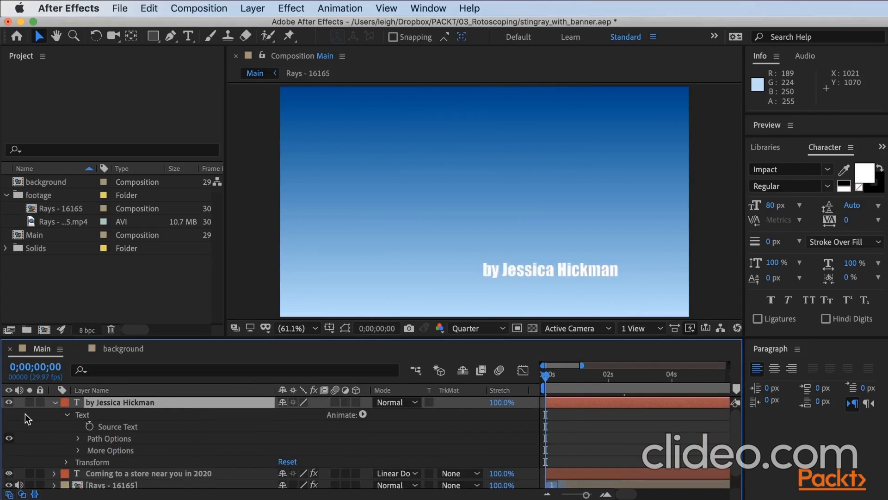
In Effects & Presets, expand Animation Presets > Presets > Text > Organic
click(55, 403)
click(875, 157)
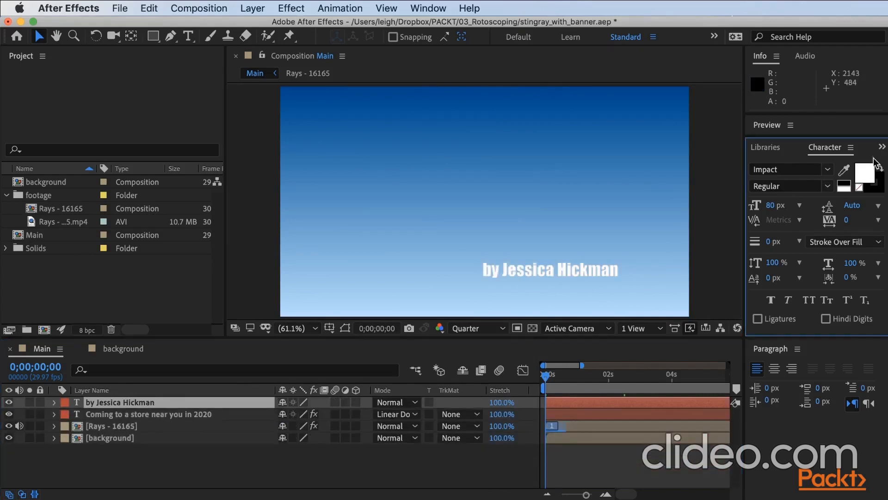
click(882, 149)
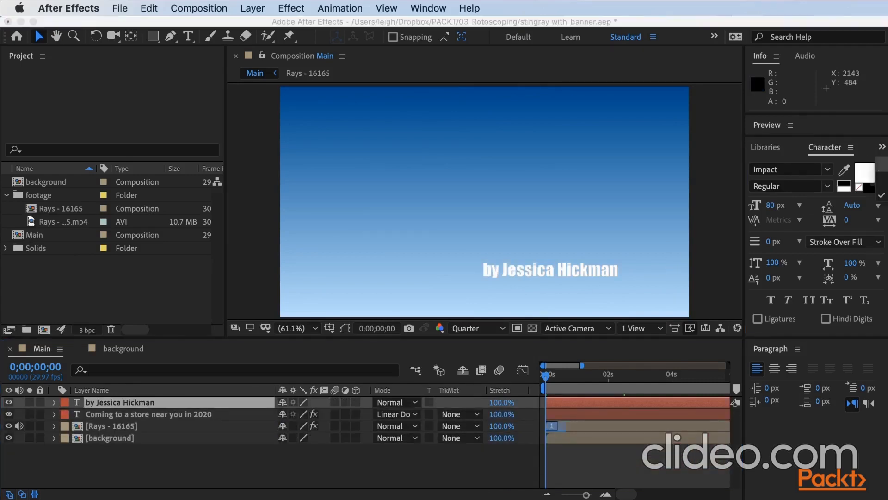
click(880, 167)
click(751, 181)
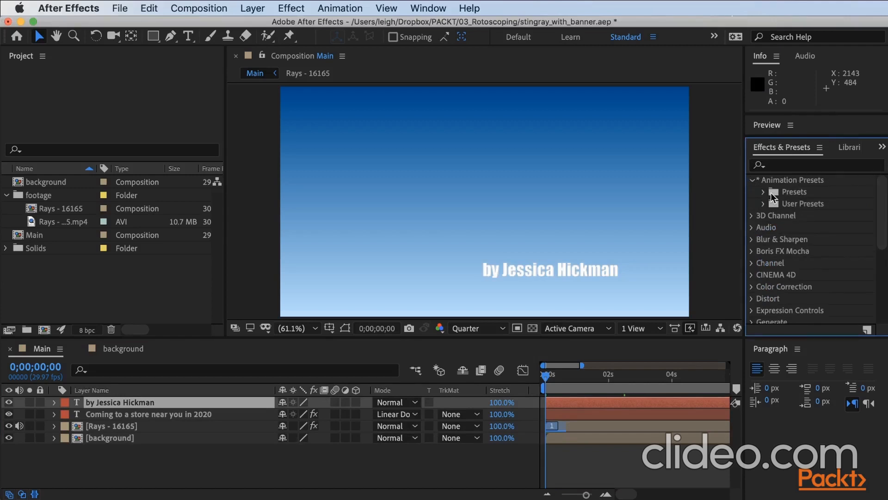
click(762, 191)
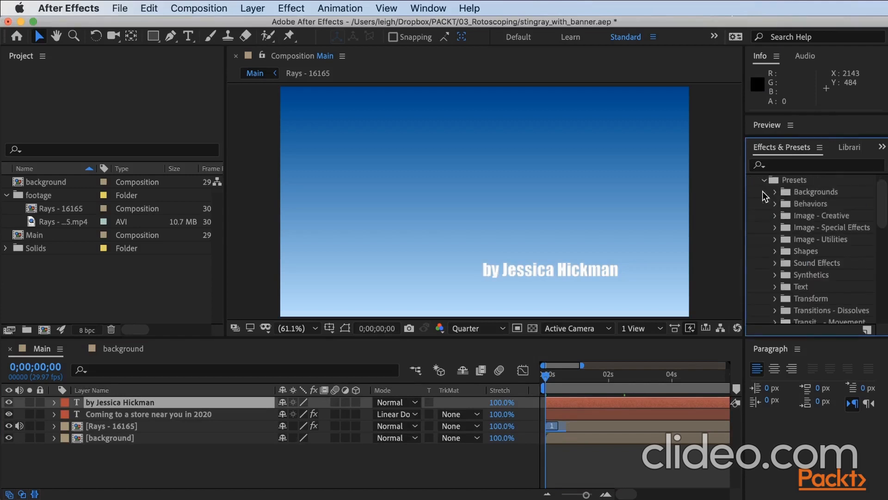
click(775, 287)
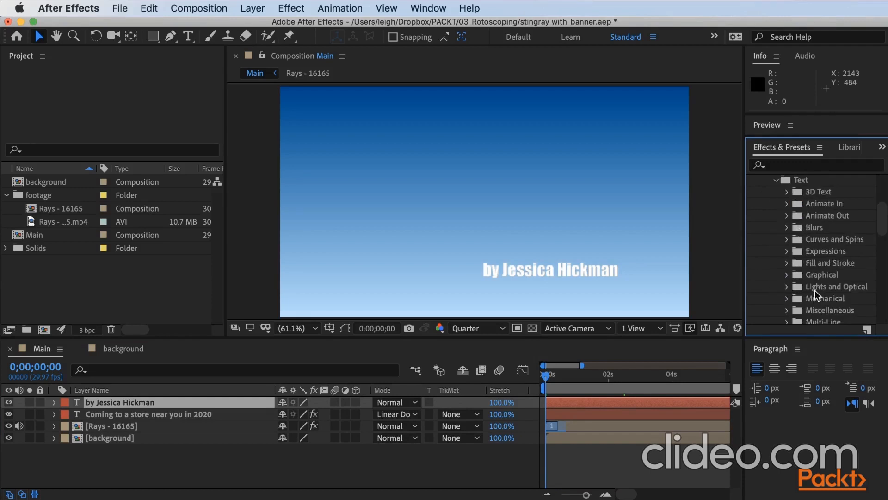
scroll(797, 296, down, 3)
click(796, 293)
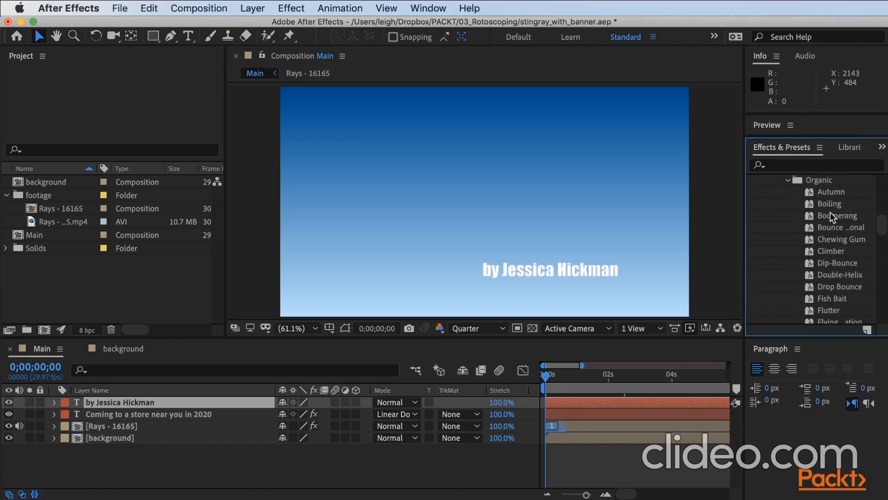
Apply the Boiling preset to the byline layer and preview the composition
click(820, 209)
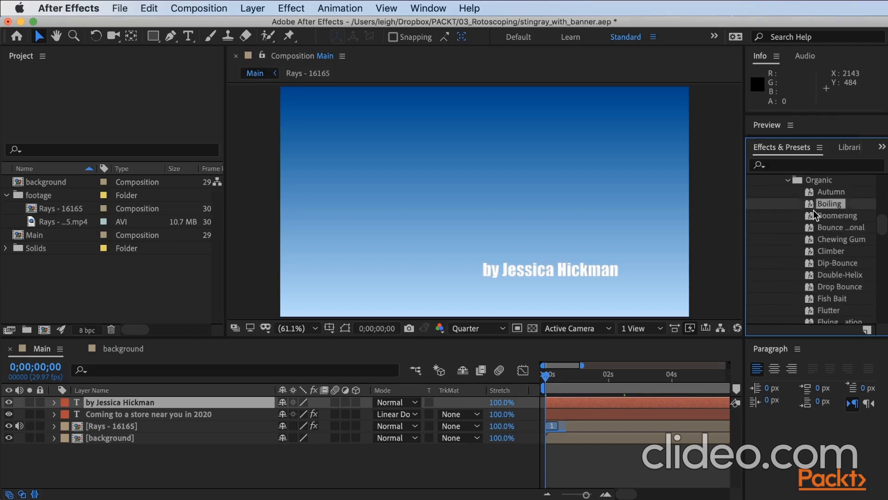
drag(816, 209, 558, 273)
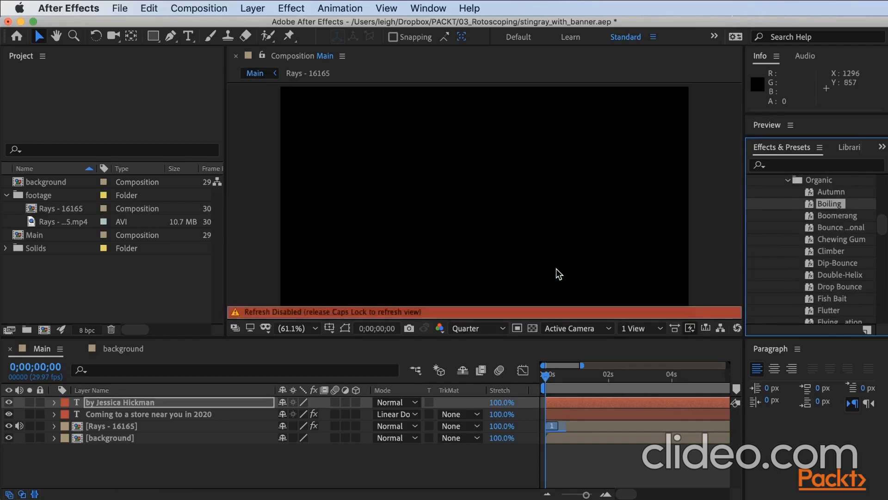
key(space)
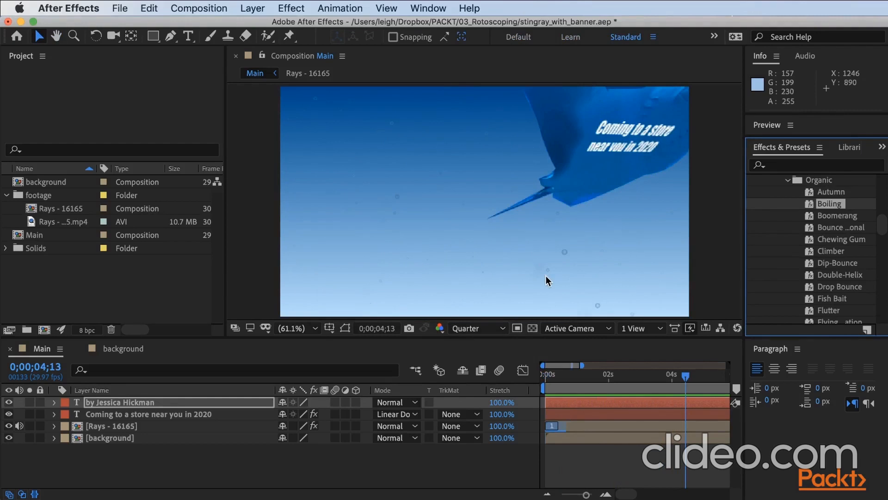
click(344, 479)
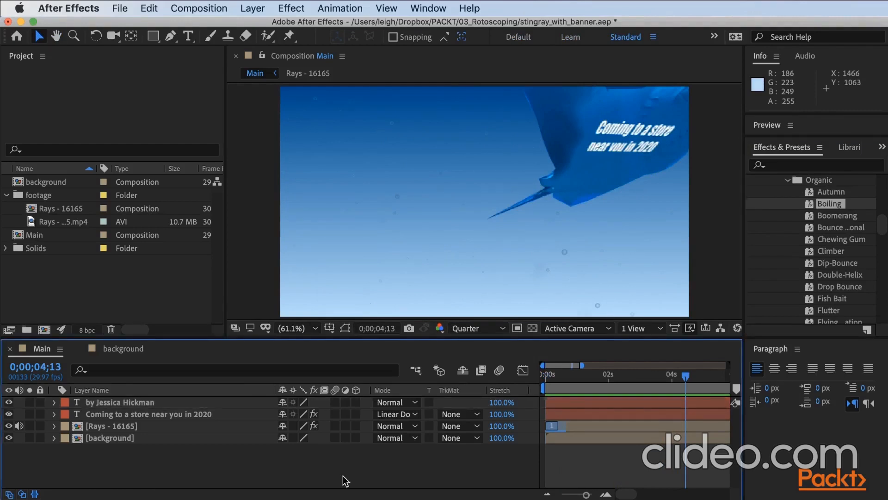
Reveal the keyframed properties with U and move the current time to 0;00;02;10
key(u)
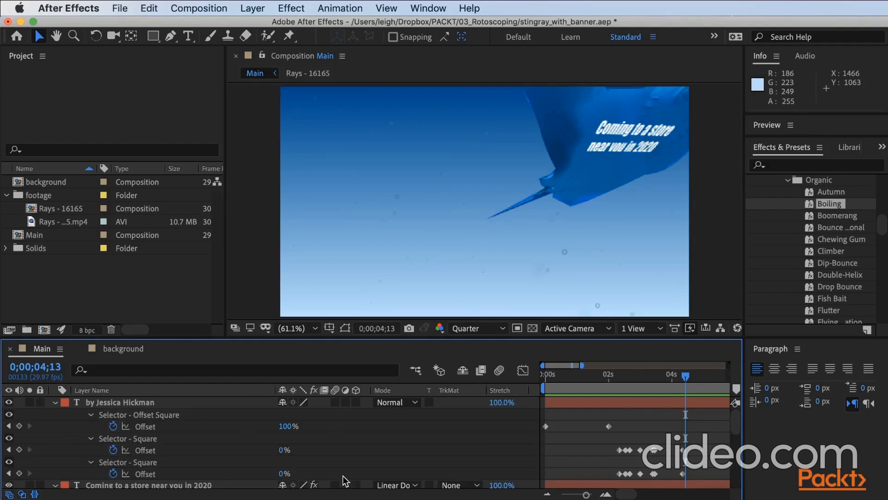
click(618, 376)
key(Caps_Lock)
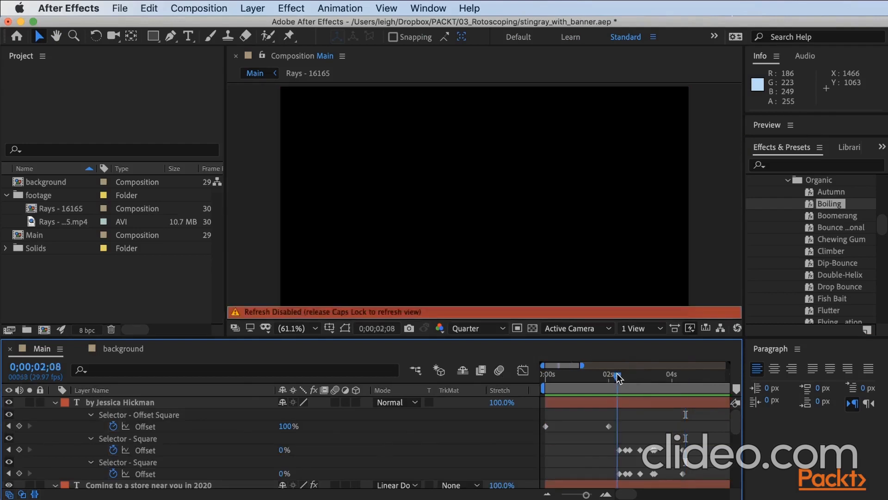
drag(618, 377, 621, 379)
key(Caps_Lock)
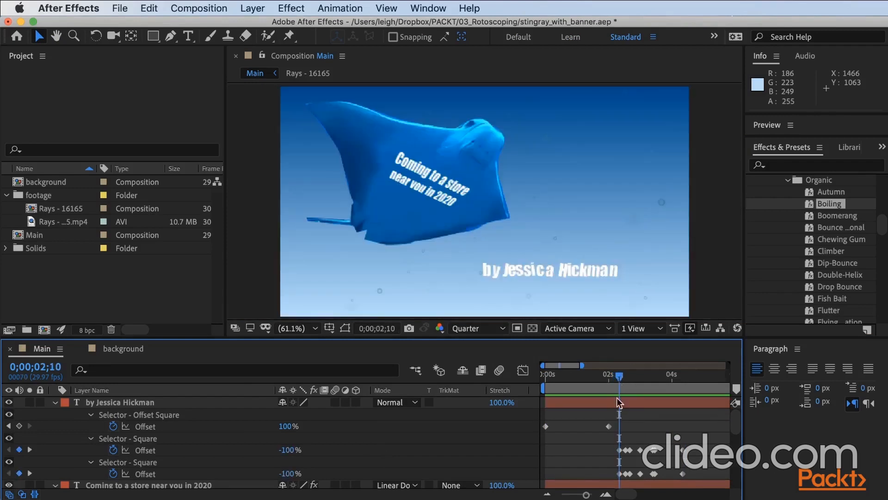
Delete the Offset keyframes of both Square selectors and preview the result
scroll(589, 477, down, 2)
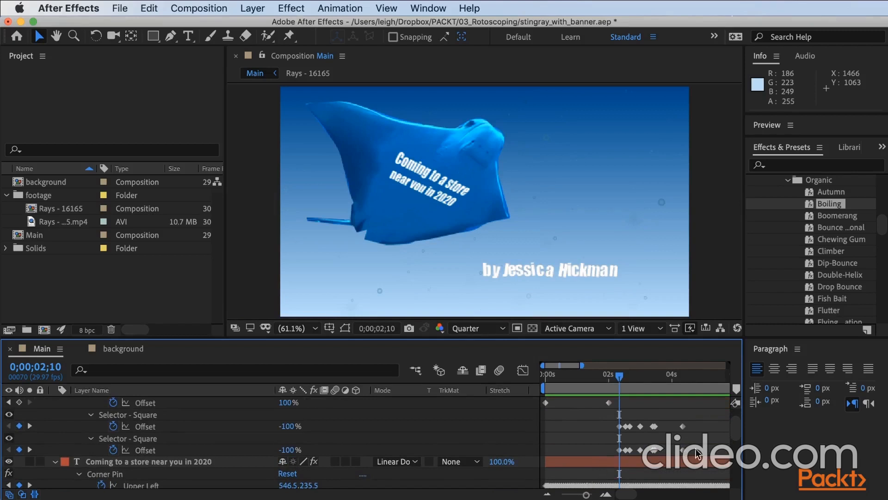
drag(703, 449, 602, 425)
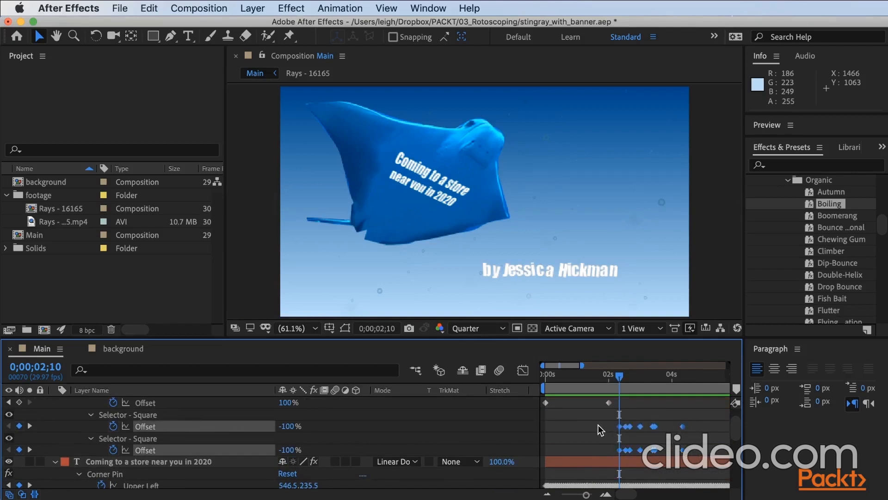
key(Delete)
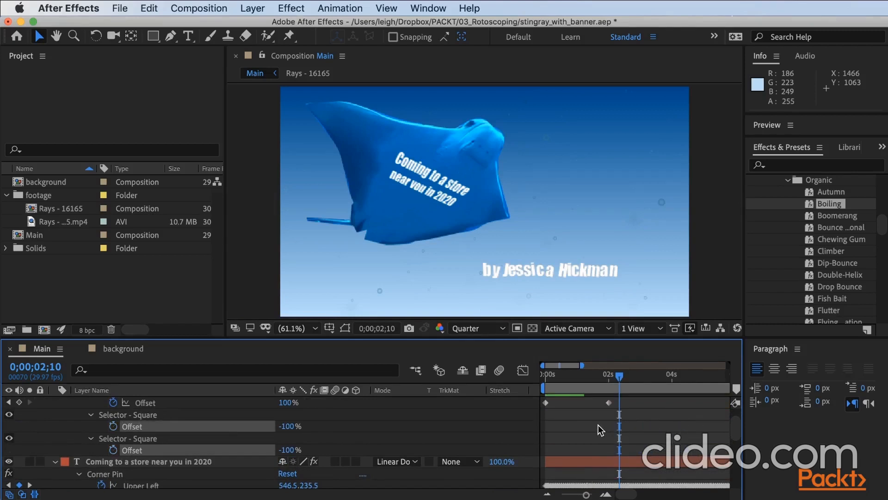
key(space)
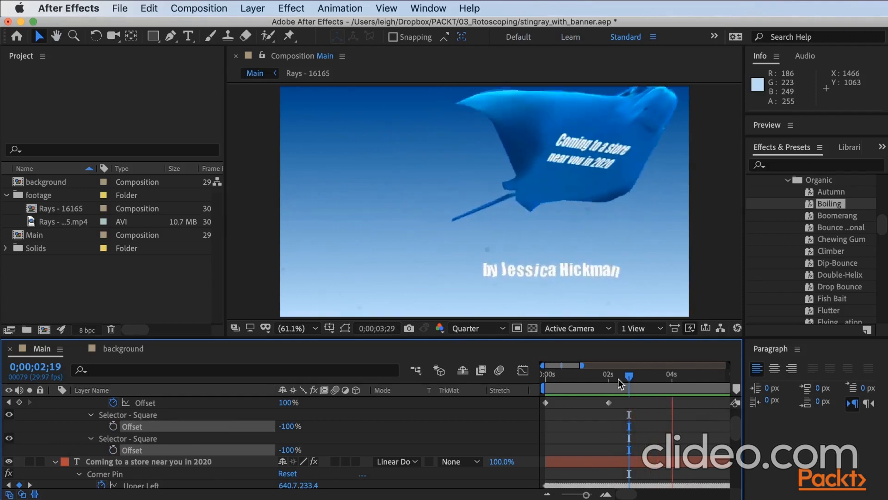
key(space)
scroll(230, 428, up, 2)
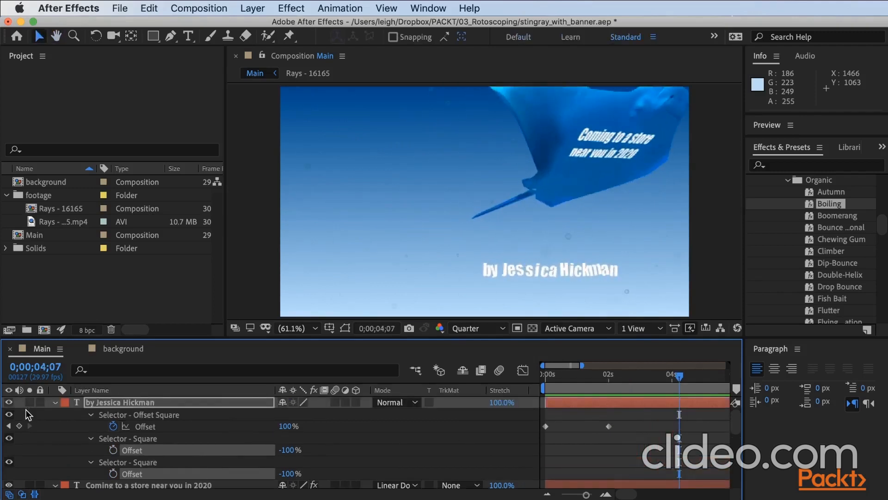
Expand the byline's Wiggle Pos/Rot animator and start keyframing its Position at 2 seconds
click(55, 404)
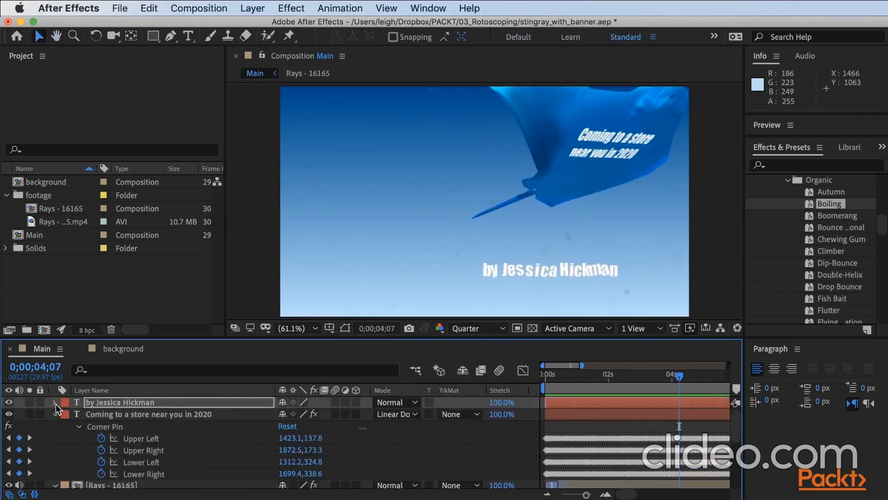
click(56, 404)
scroll(102, 457, down, 2)
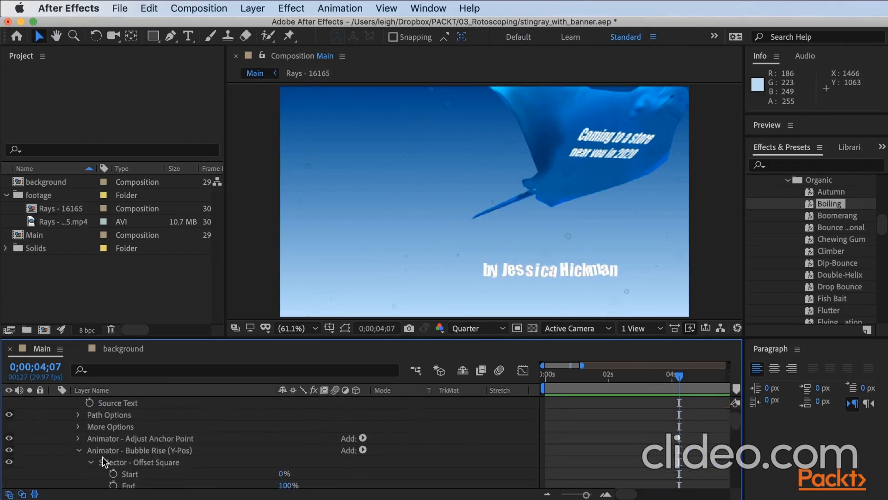
click(80, 451)
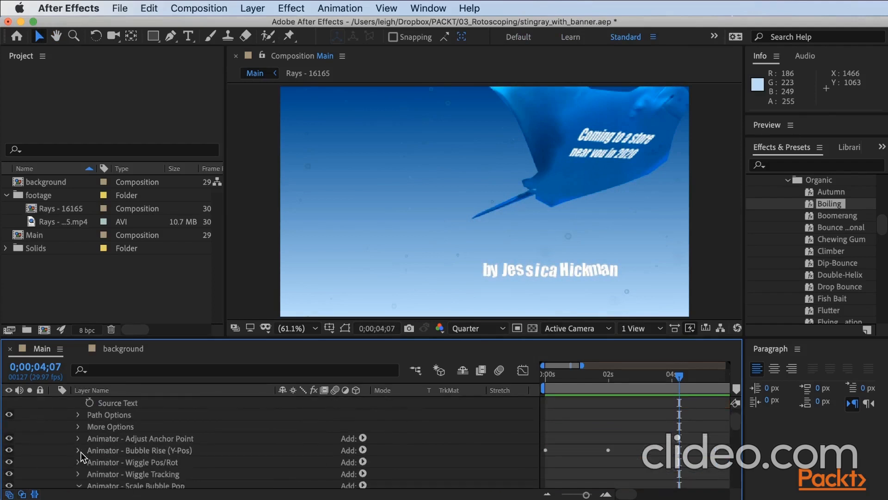
scroll(80, 452, down, 4)
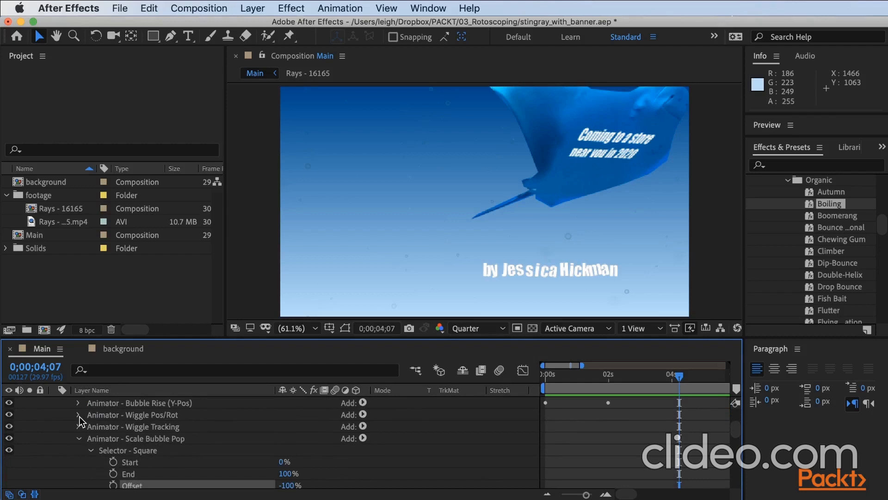
click(79, 415)
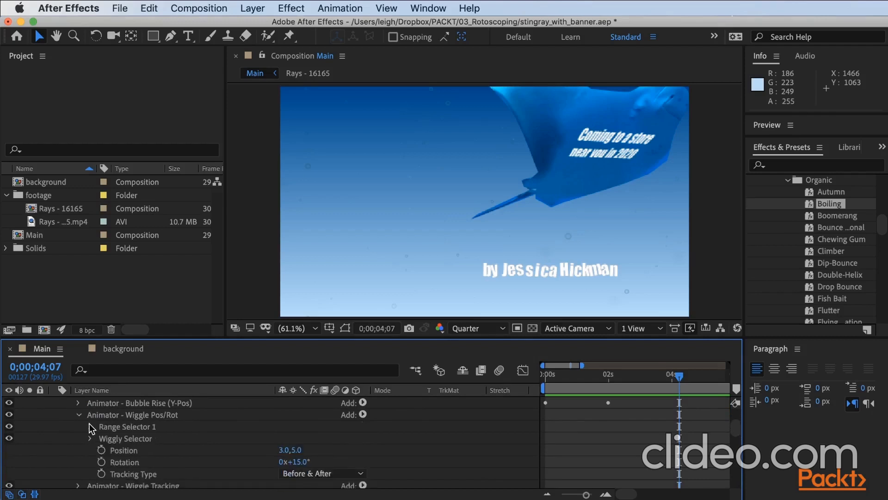
click(611, 384)
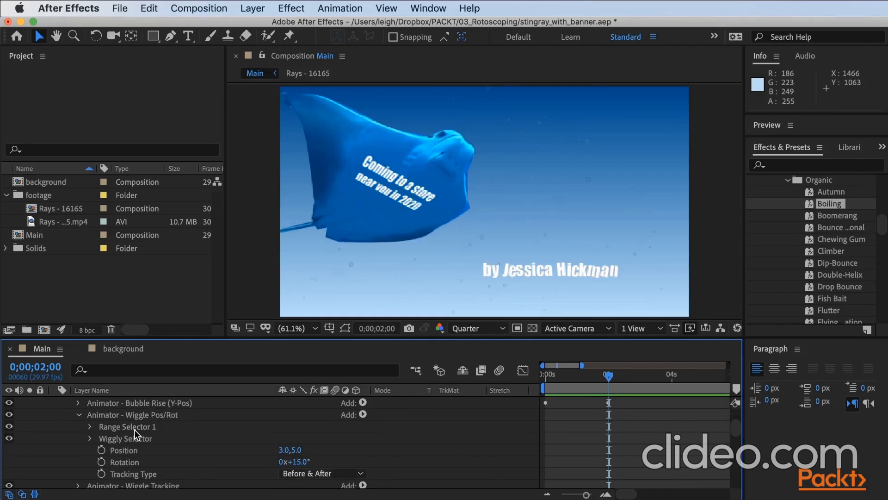
click(102, 451)
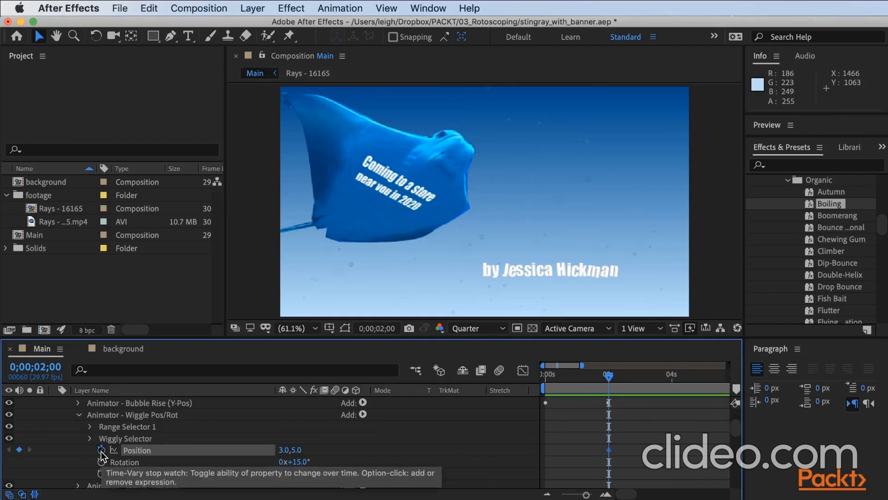
Add a Position keyframe at 0 seconds, then set the 2-second Position to 0, 0
key(space)
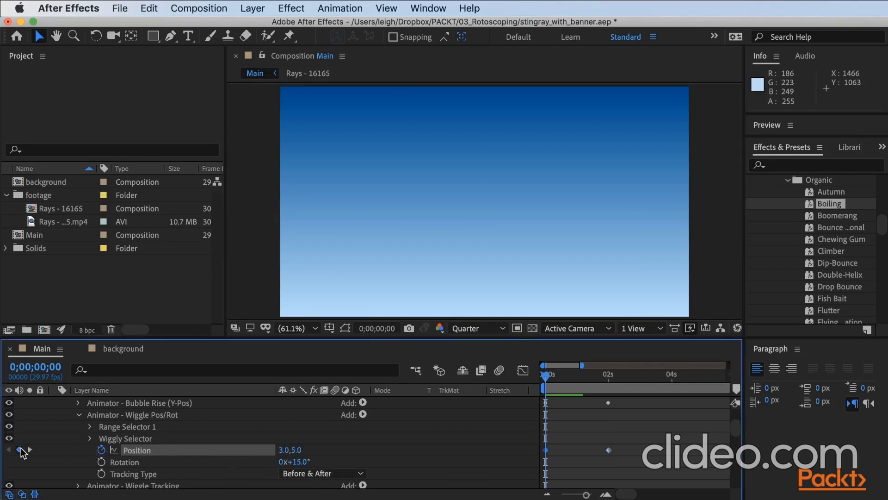
click(19, 449)
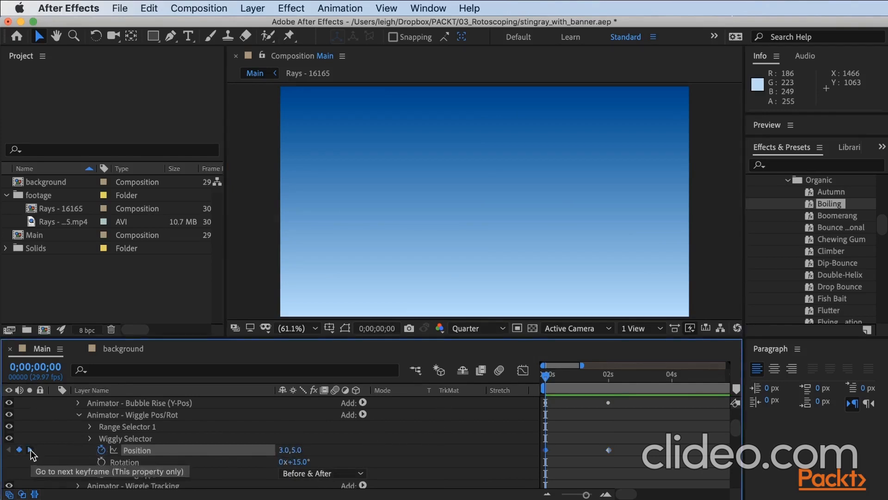
click(30, 449)
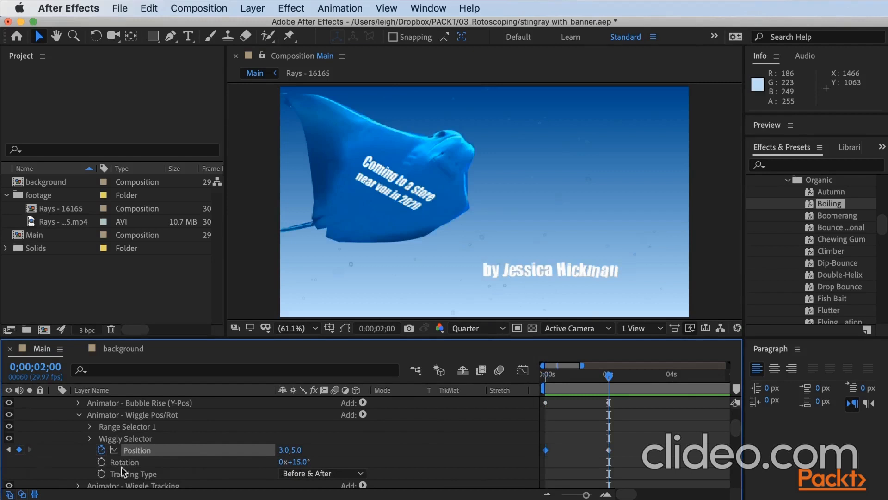
click(284, 449)
text(0)
key(Tab)
text(0)
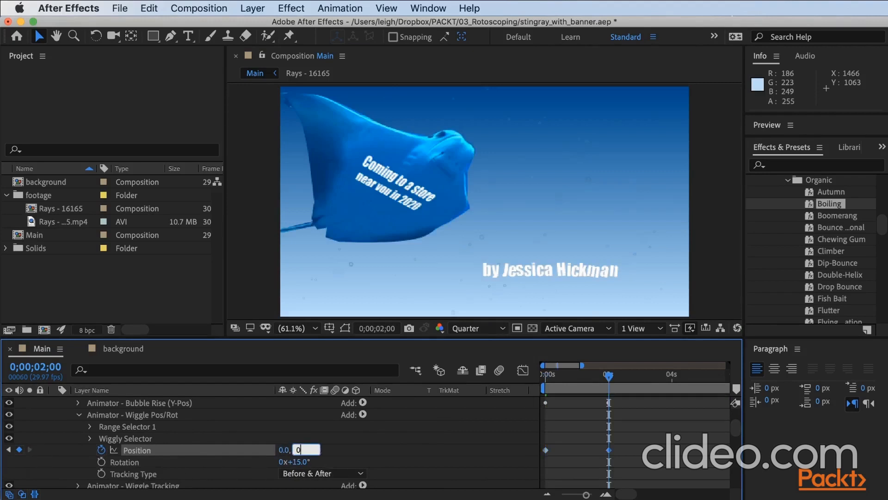
key(Return)
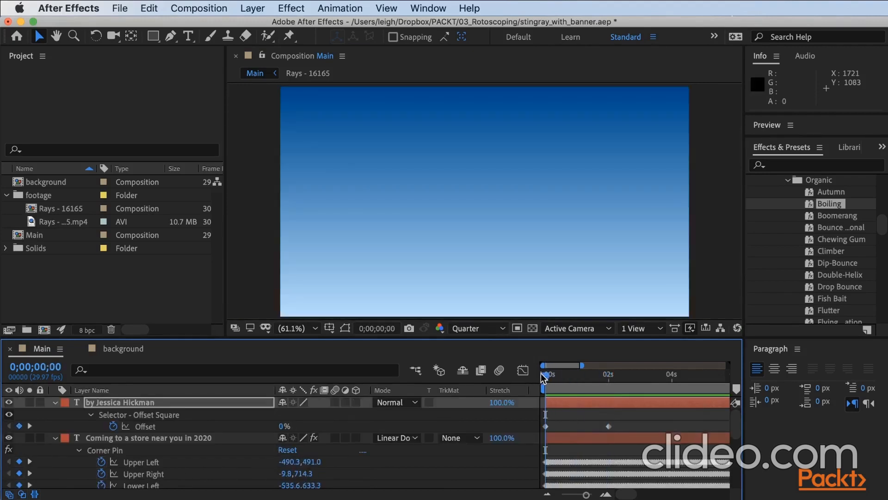
Preview the byline, park near 0;00;02;03, and reopen its animators with Bubble Rise collapsed
key(space)
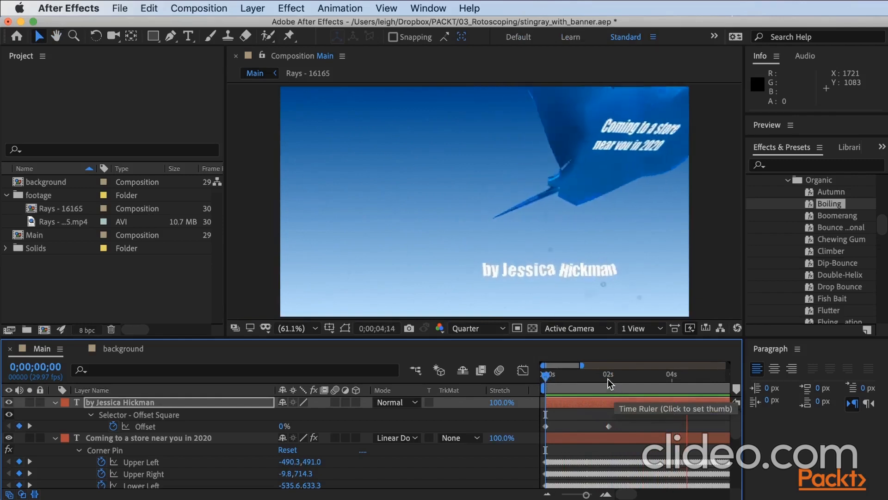
click(609, 378)
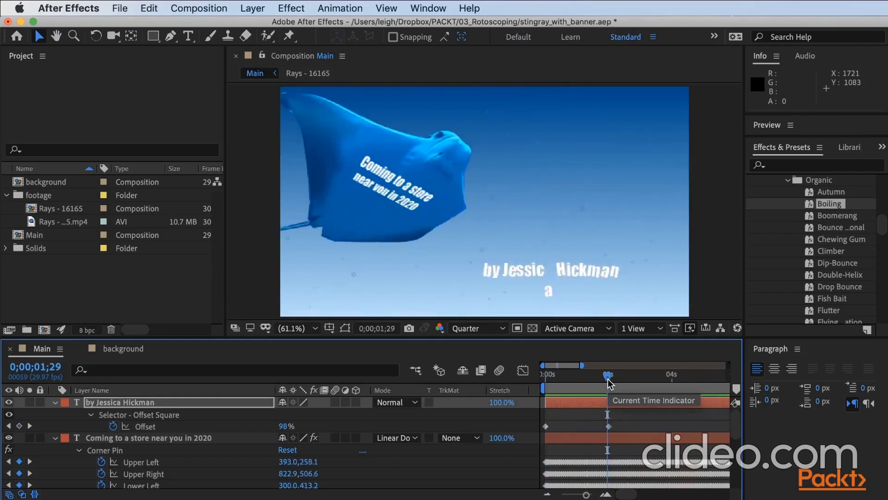
click(55, 403)
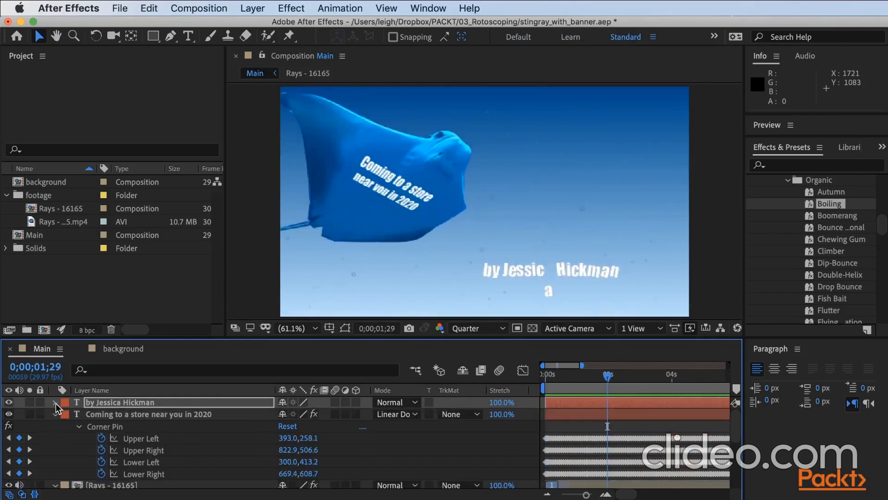
click(56, 407)
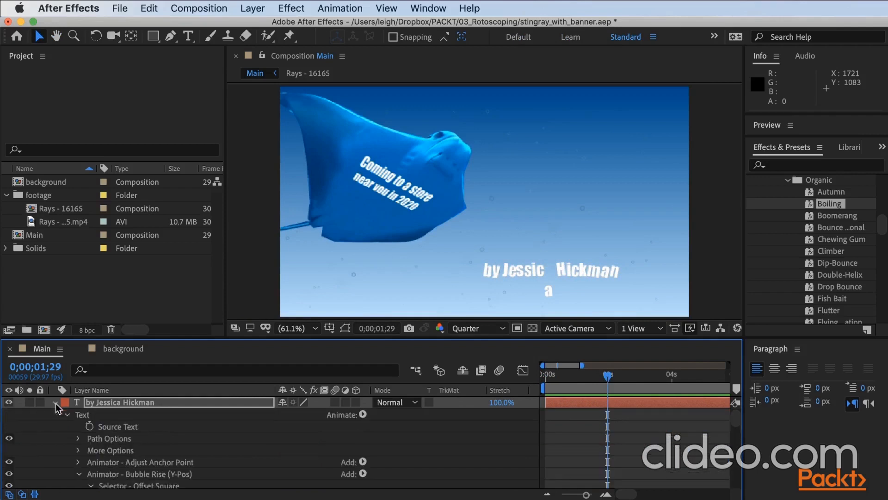
scroll(111, 472, down, 1)
scroll(112, 472, down, 1)
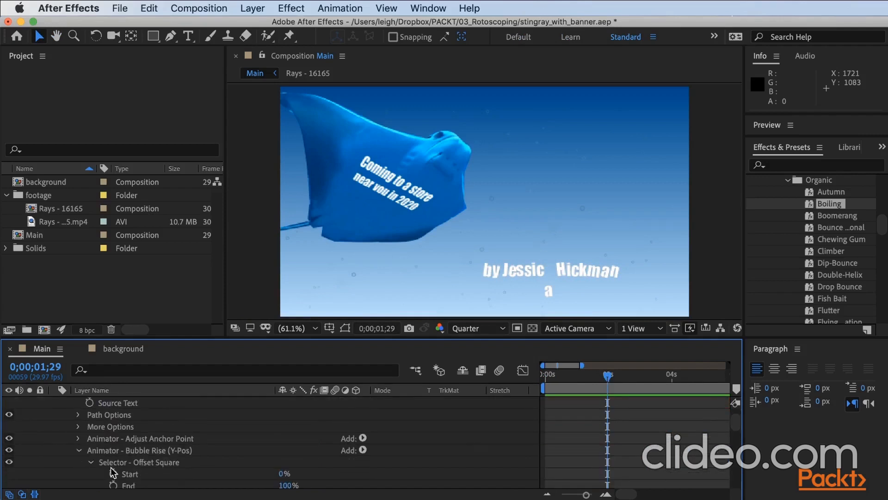
key(space)
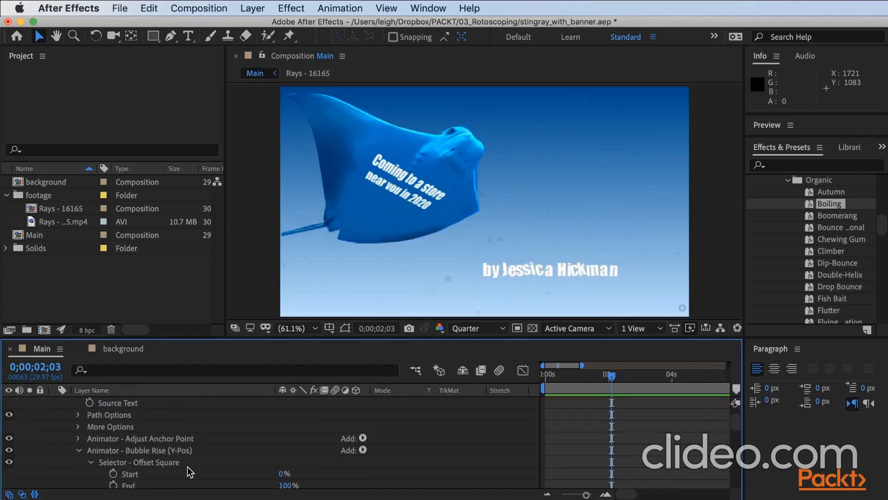
scroll(189, 472, down, 5)
scroll(189, 472, up, 4)
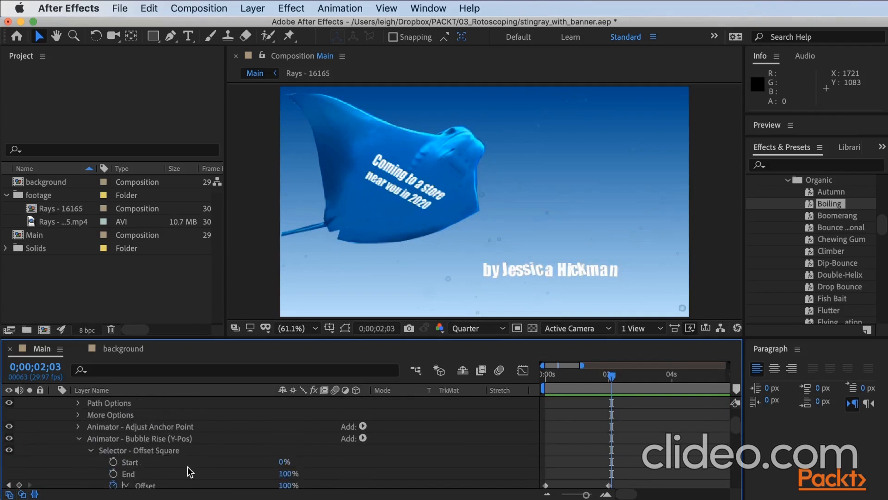
click(78, 439)
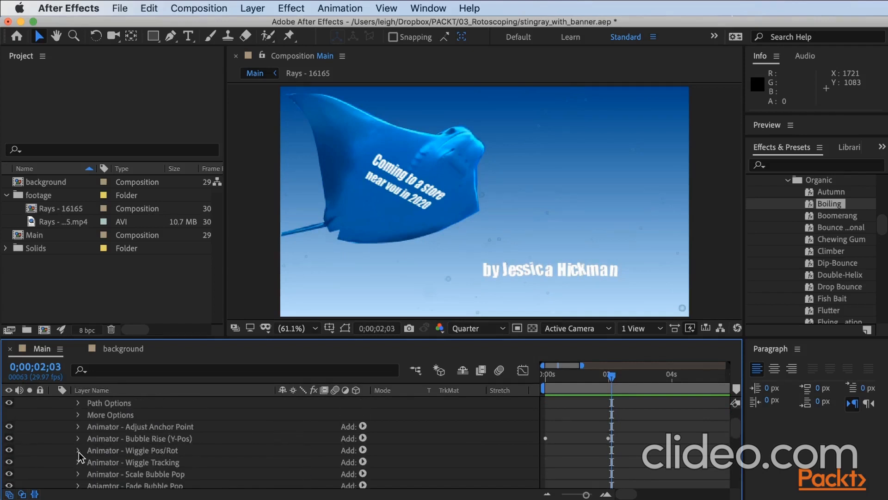
Enable Wiggle Pos/Rot Position and Rotation keyframing and add keys at time zero
click(77, 450)
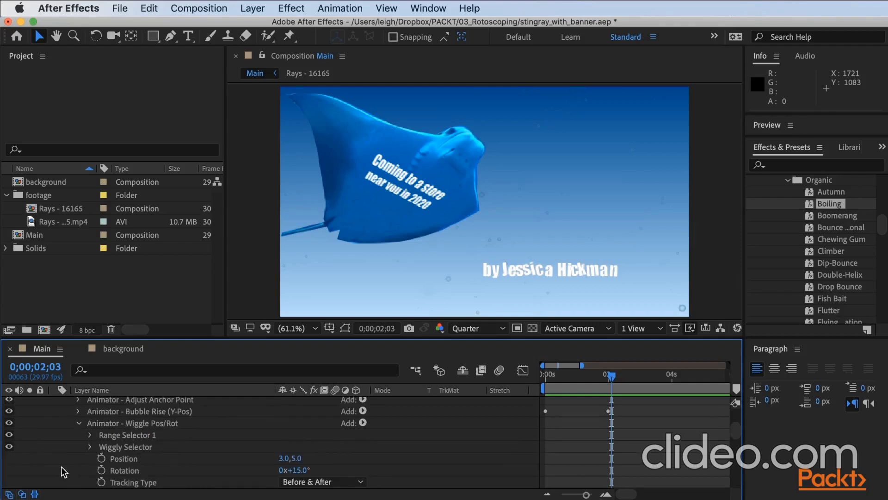
click(102, 458)
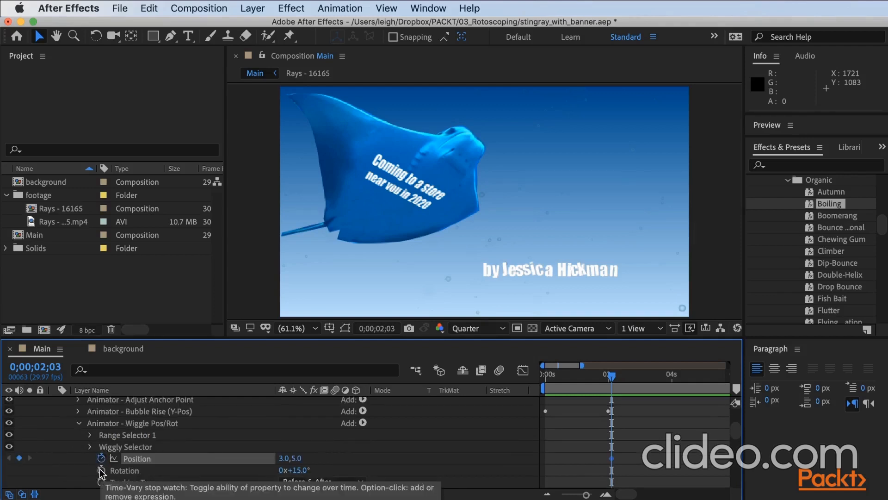
click(100, 470)
click(548, 379)
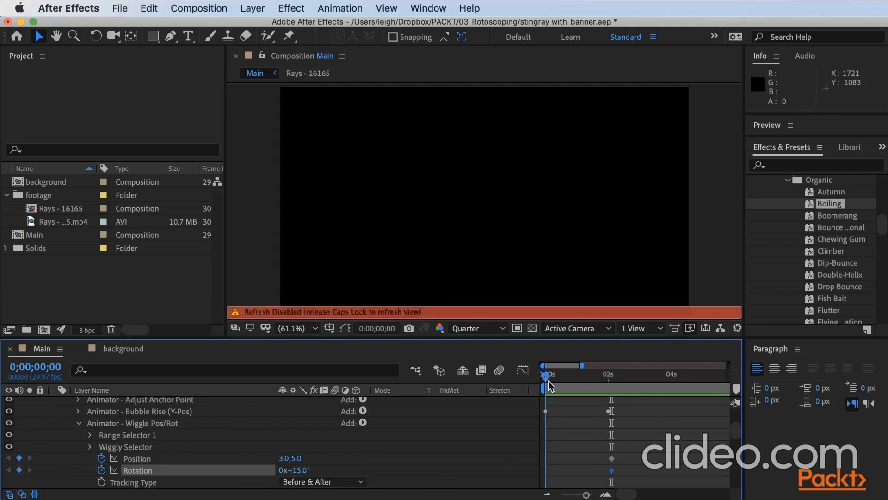
key(Caps_Lock)
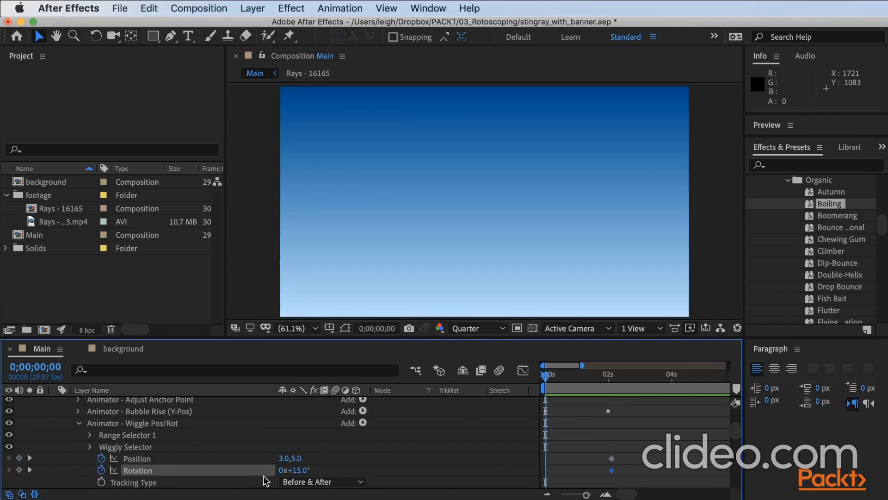
click(19, 458)
click(19, 469)
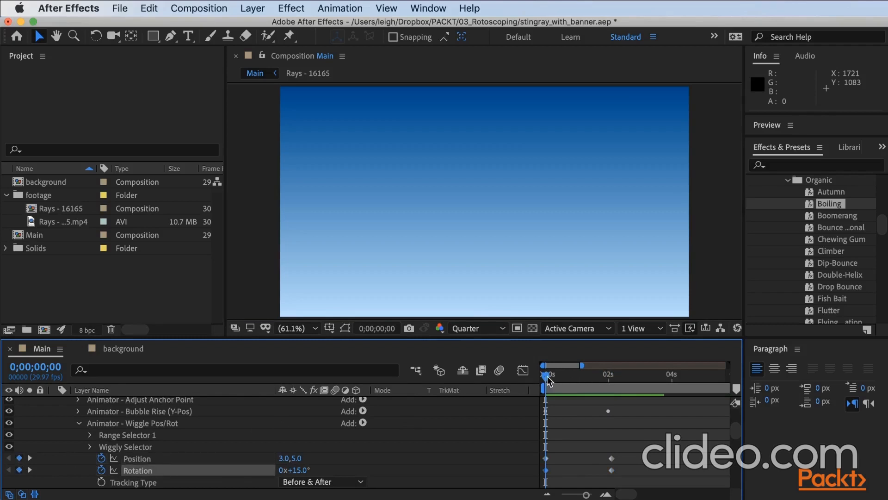
At 0;00;02;03 set wiggle Position to 0, 0 and Rotation to 0, then preview
click(29, 458)
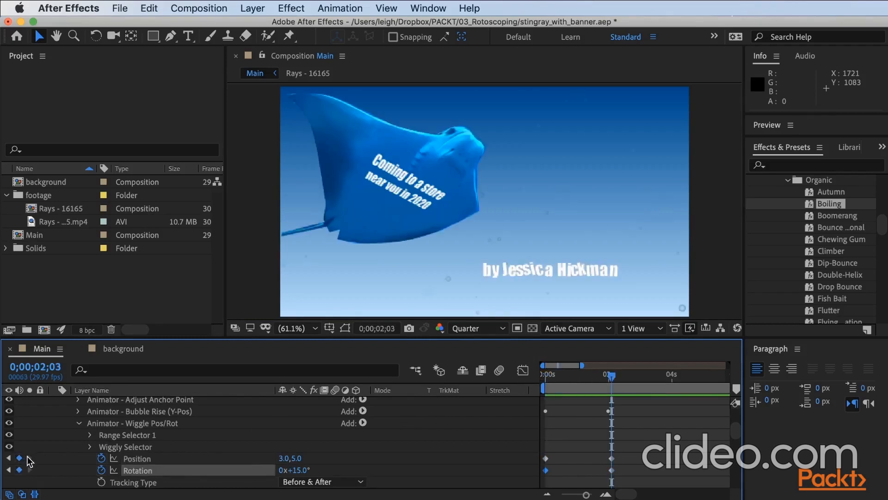
click(284, 458)
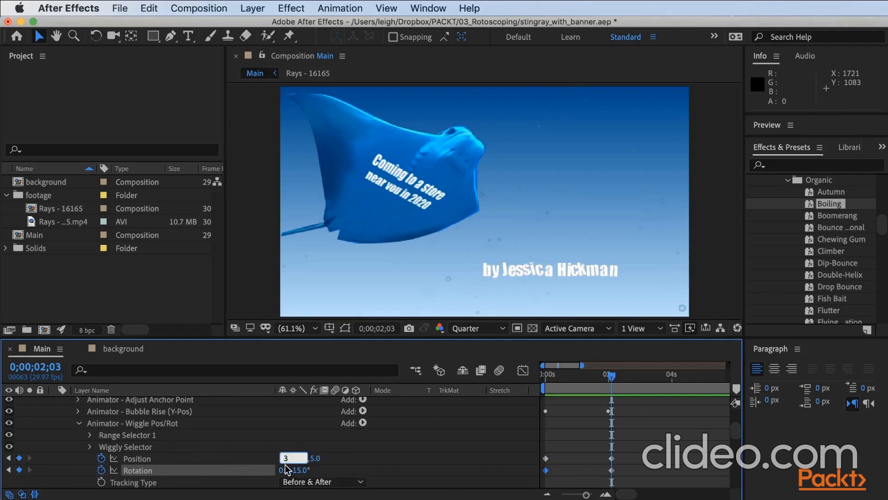
text(0)
key(Return)
click(296, 458)
text(0)
key(Return)
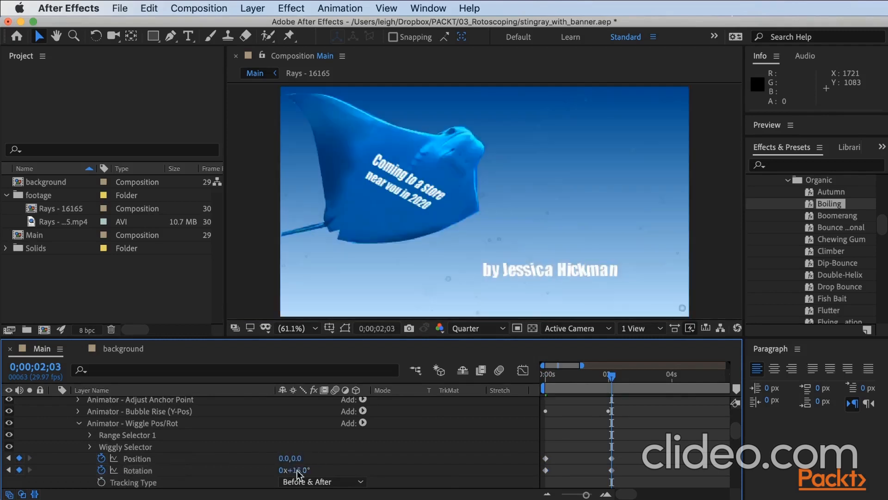
click(298, 471)
text(0)
key(Return)
drag(611, 376, 534, 381)
key(space)
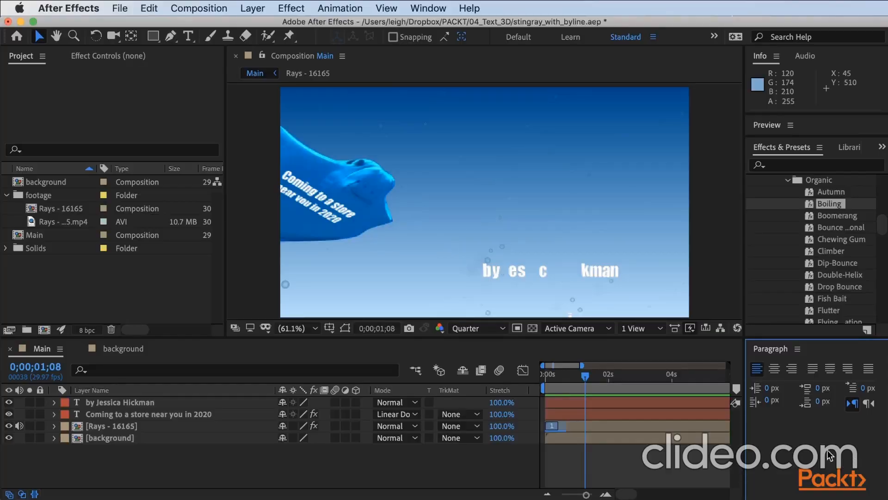
Bring up the File > New choices at MAXON CINEMA 4D File
click(124, 10)
mouse_move(132, 25)
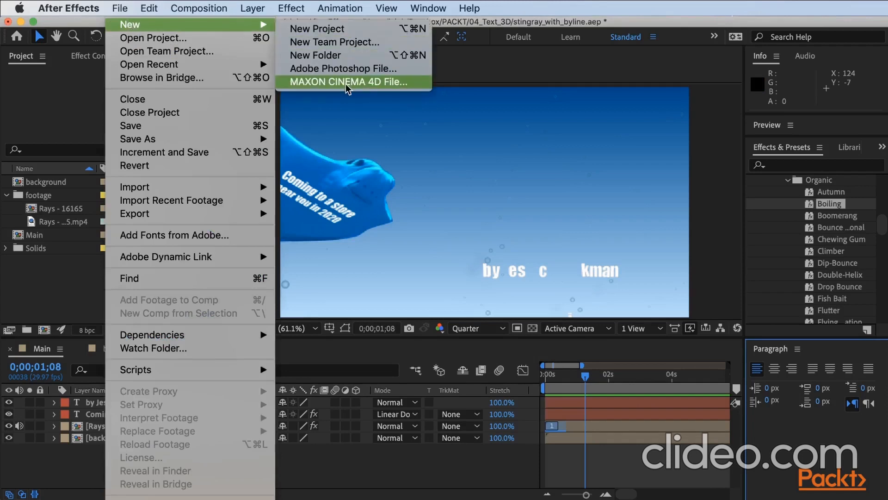
Add a new MAXON CINEMA 4D File layer to Main, saved as title.c4d
click(29, 351)
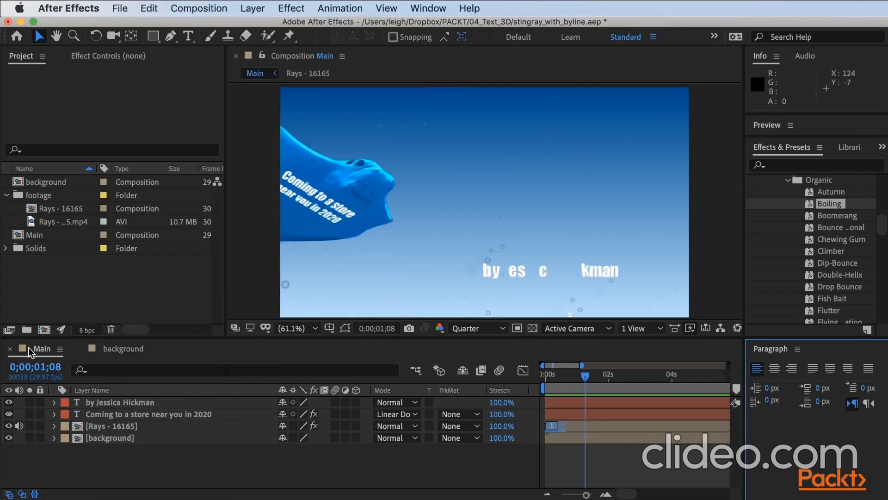
click(29, 350)
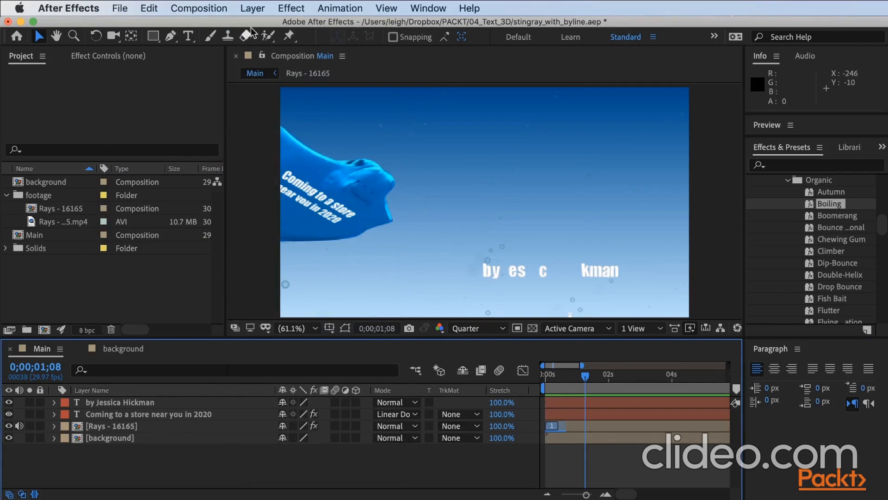
click(256, 9)
mouse_move(268, 29)
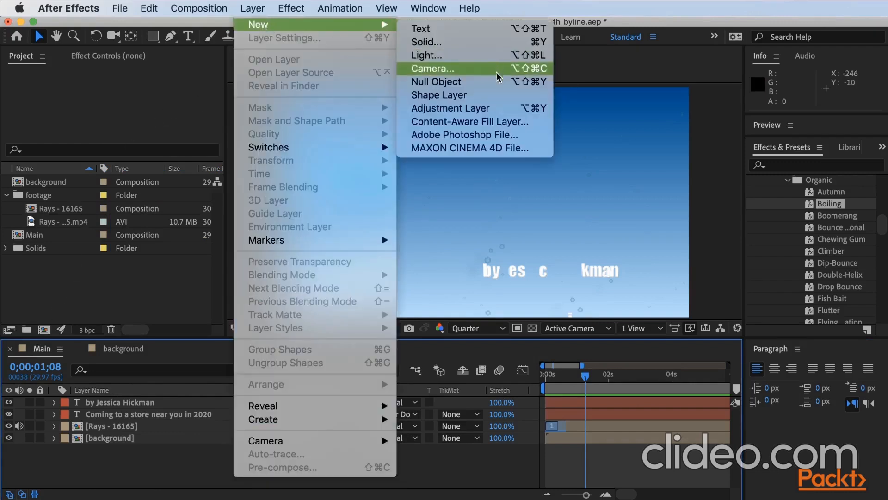
click(494, 148)
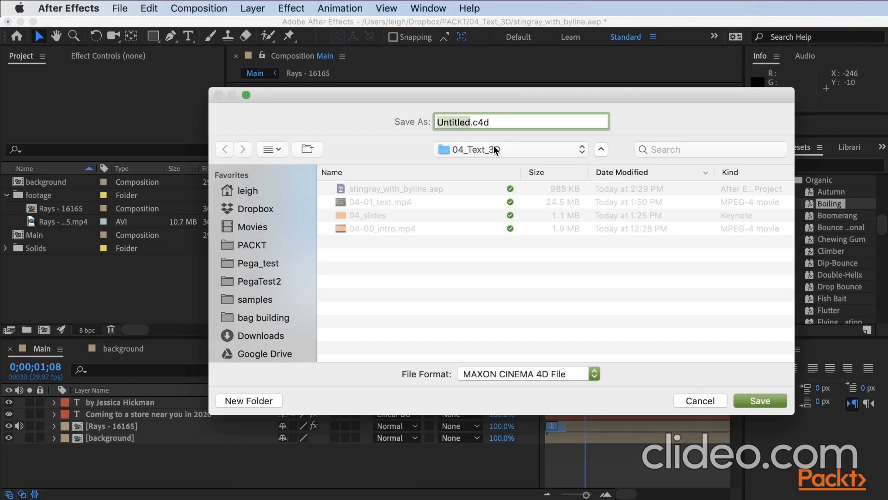
text(title)
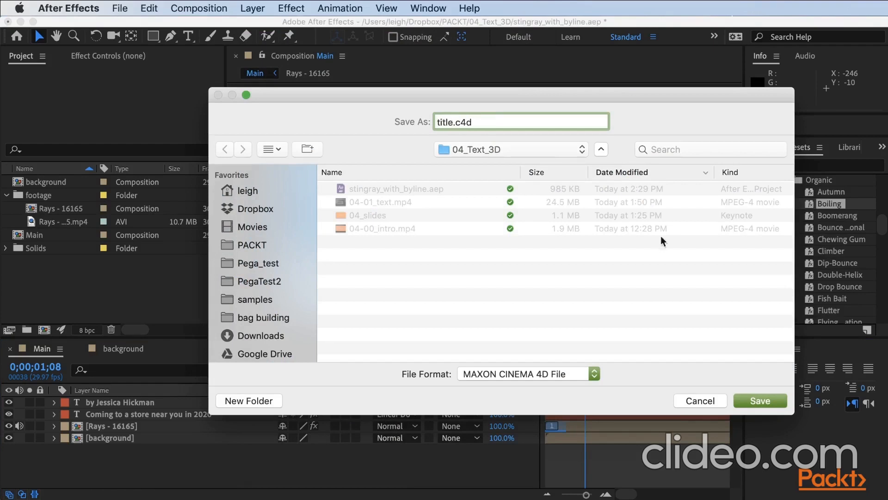
click(759, 401)
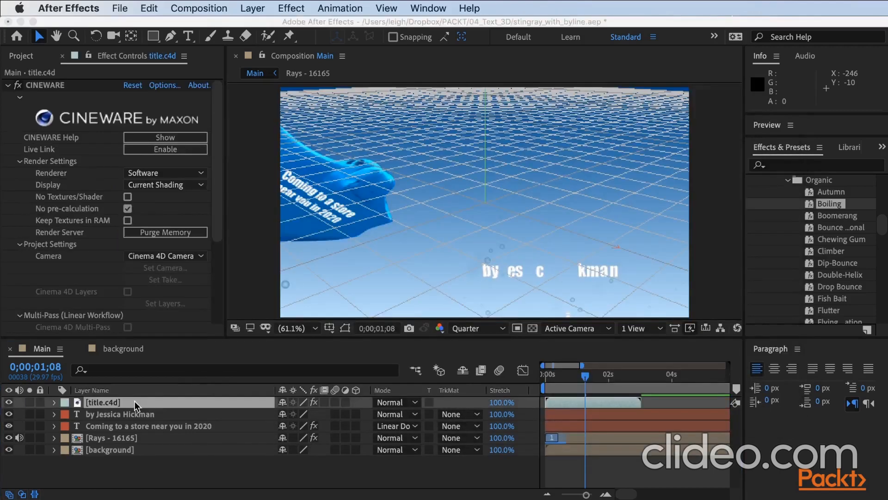
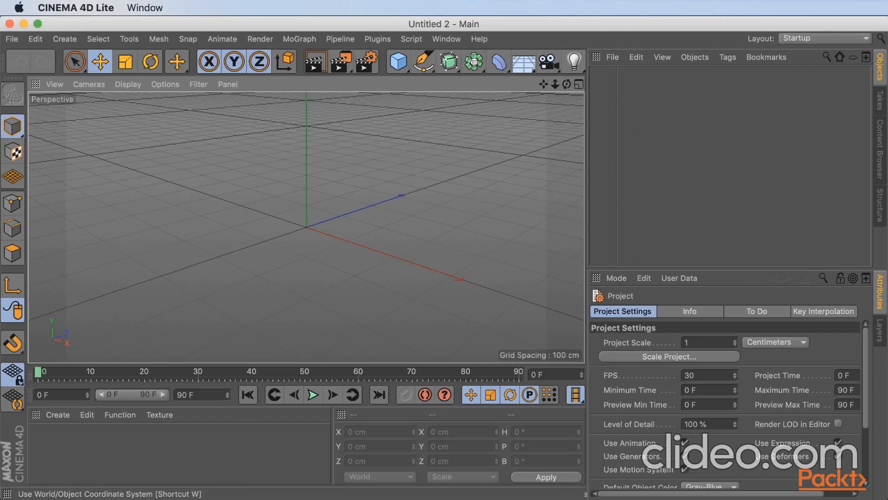
Create a Text spline object and change its text from 'Text' to 'Hello'
click(424, 62)
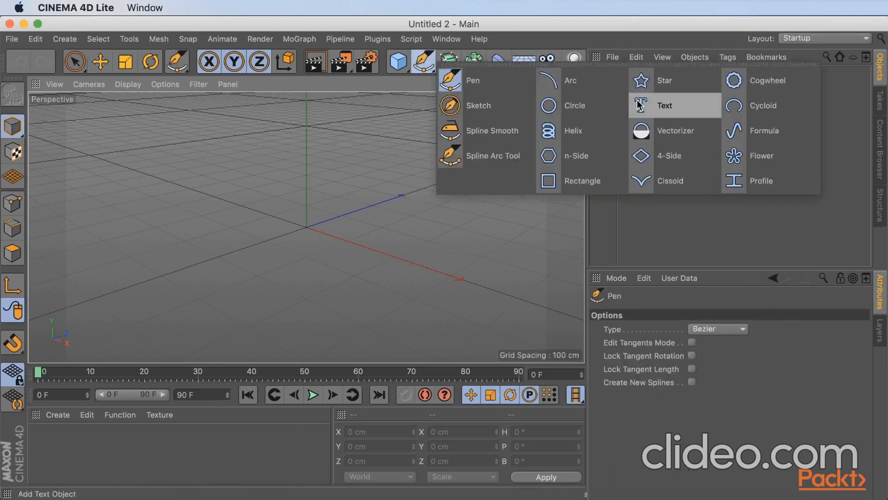
click(664, 105)
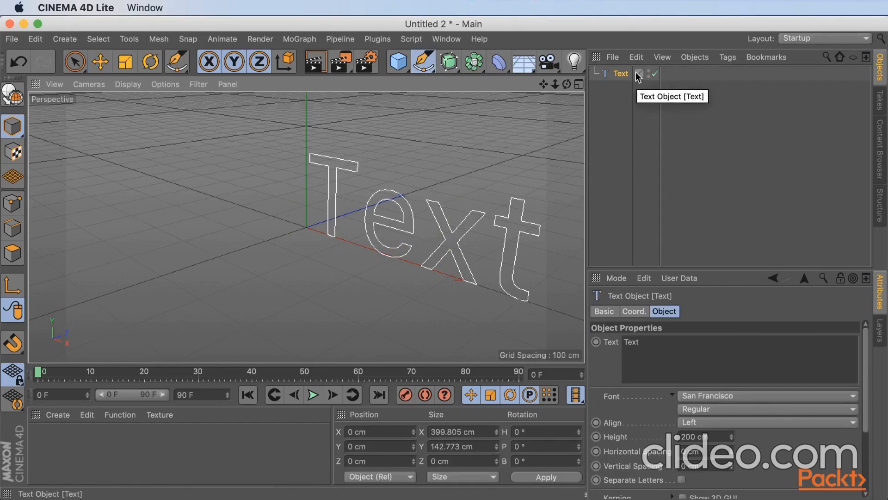
double_click(648, 341)
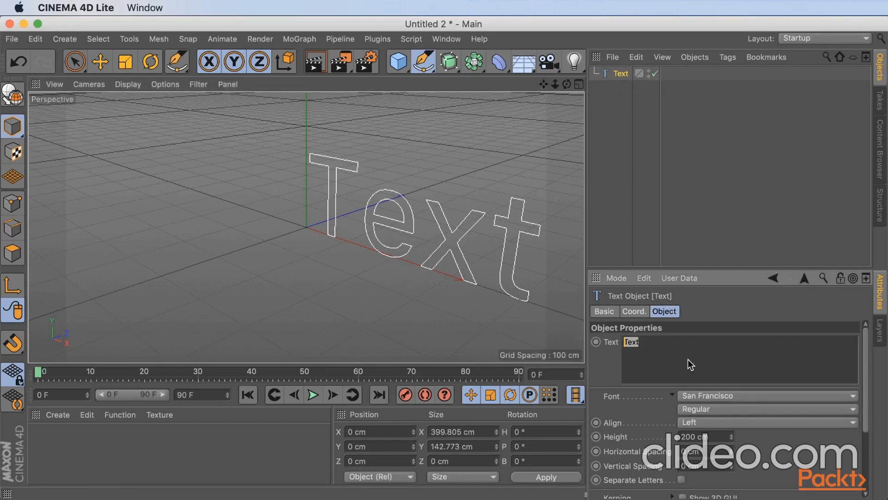
text(Hello)
key(Return)
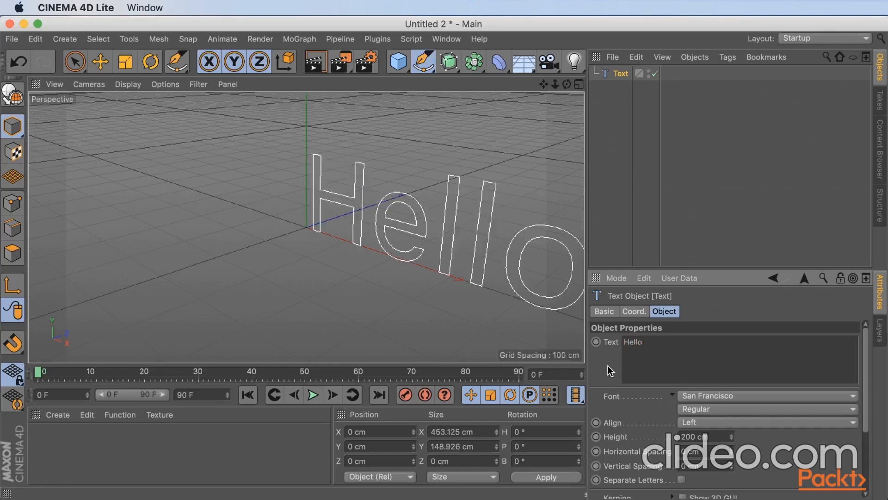
click(609, 370)
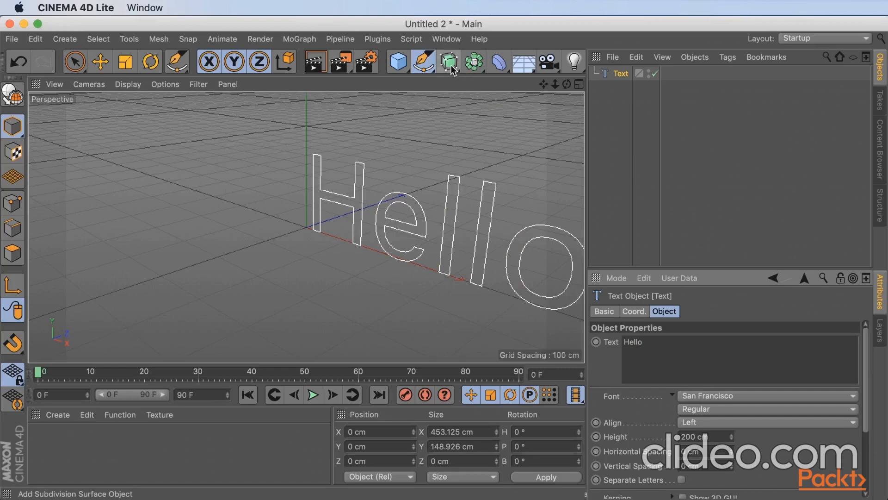
Add an Extrude generator and nest the Hello Text spline under it
drag(453, 68, 596, 83)
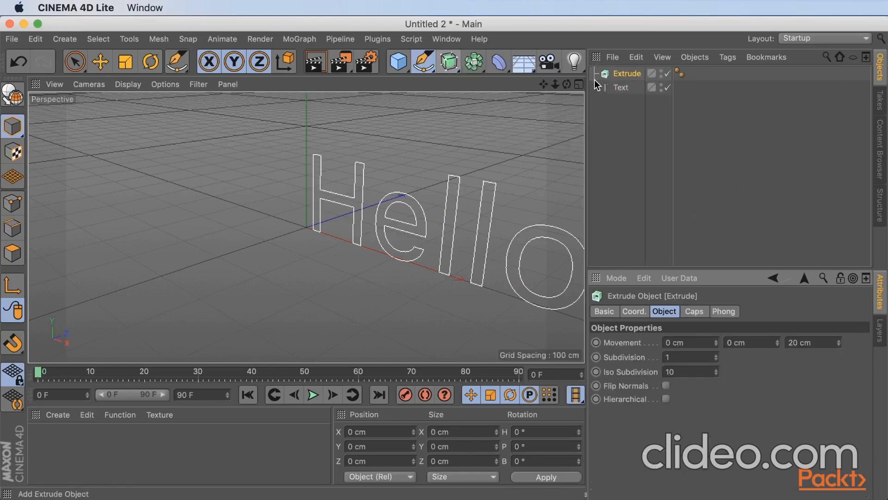
click(621, 88)
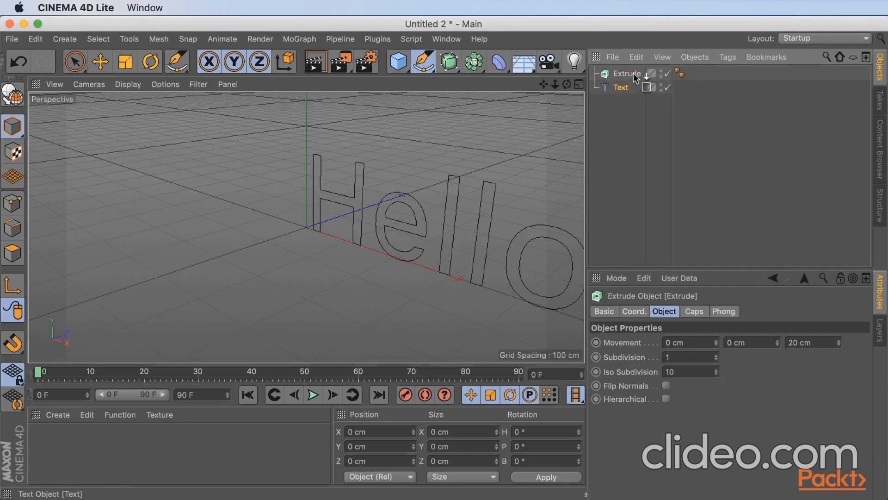
drag(633, 73, 634, 73)
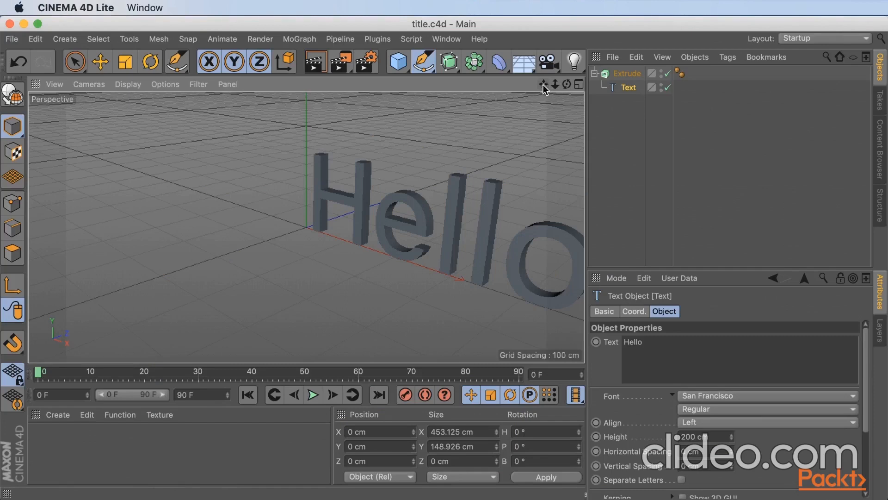
Reposition the view around Hello, save the scene, and return to After Effects
drag(543, 84, 567, 85)
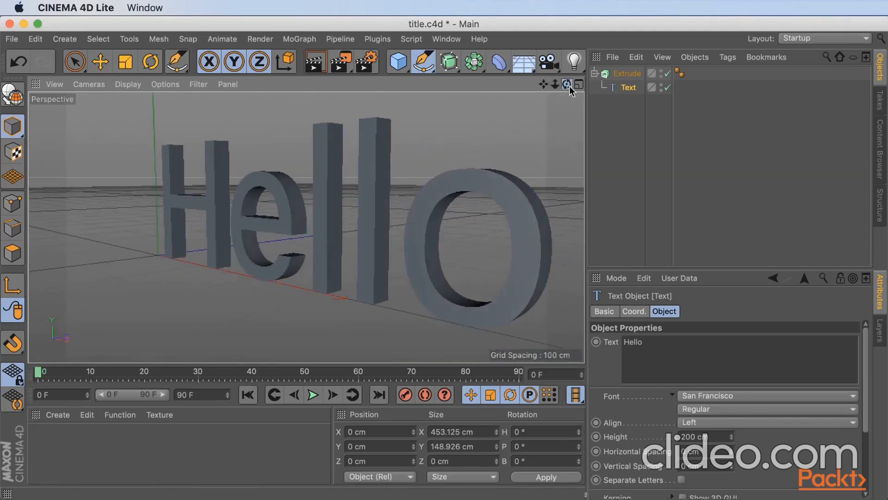
key(super+s)
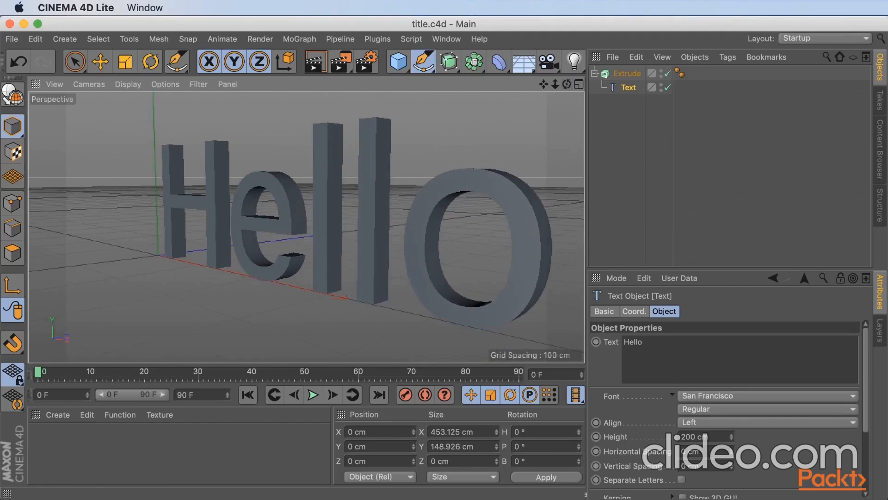
key(super+Tab)
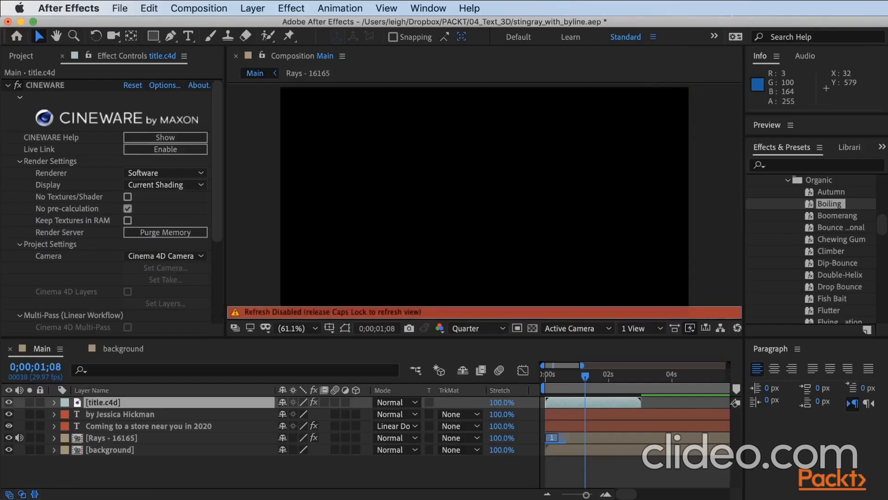
Turn off Caps Lock so Main renders the Hello letters, then return to Cinema 4D Lite
key(Caps_Lock)
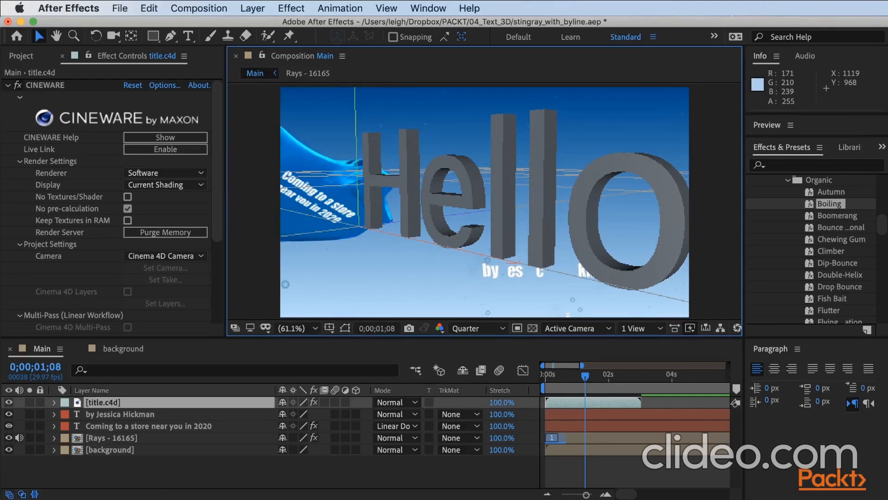
key(super+Tab)
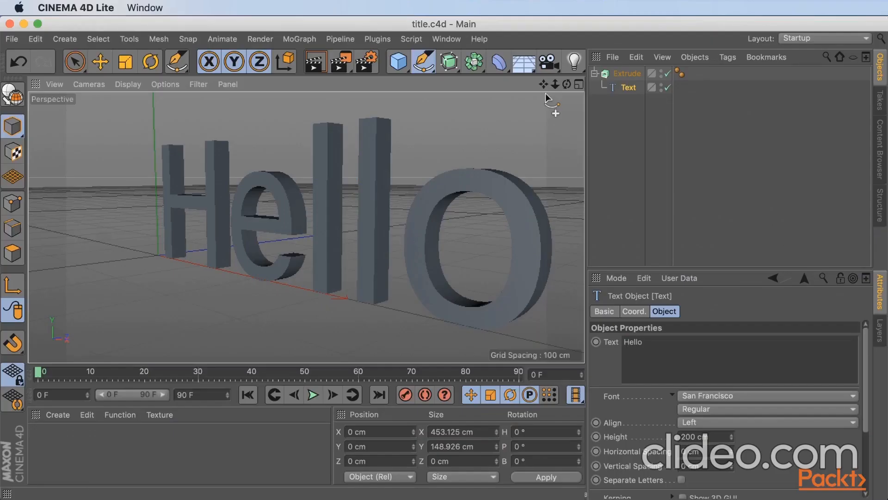
Check the Hello text in the four-view layout, then maximize the Perspective view
click(579, 85)
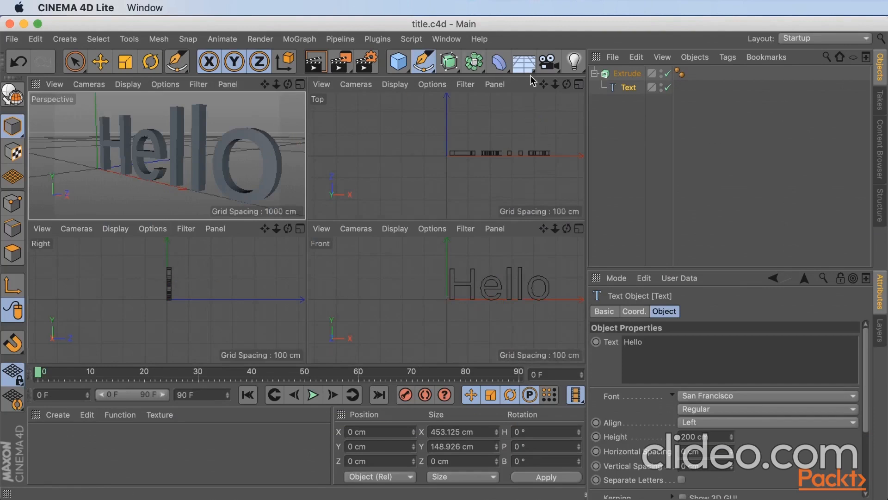
click(300, 85)
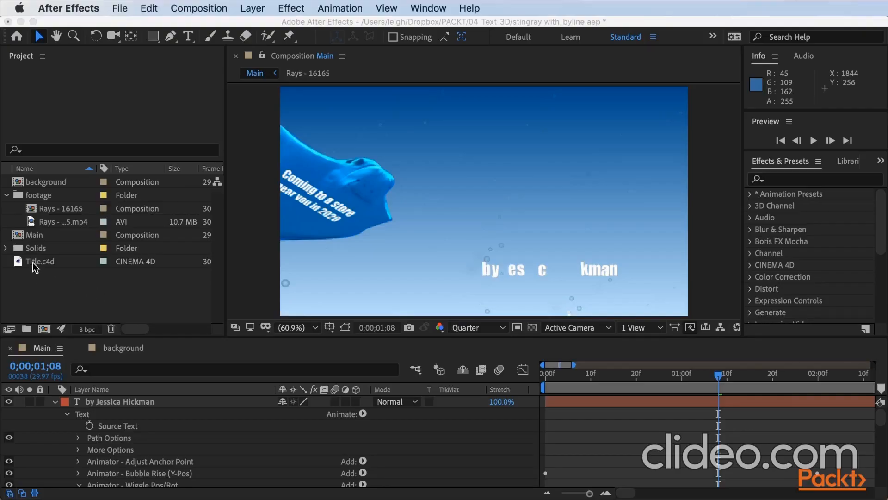
Delete the Title.c4d item from the After Effects Project panel
click(32, 263)
click(33, 264)
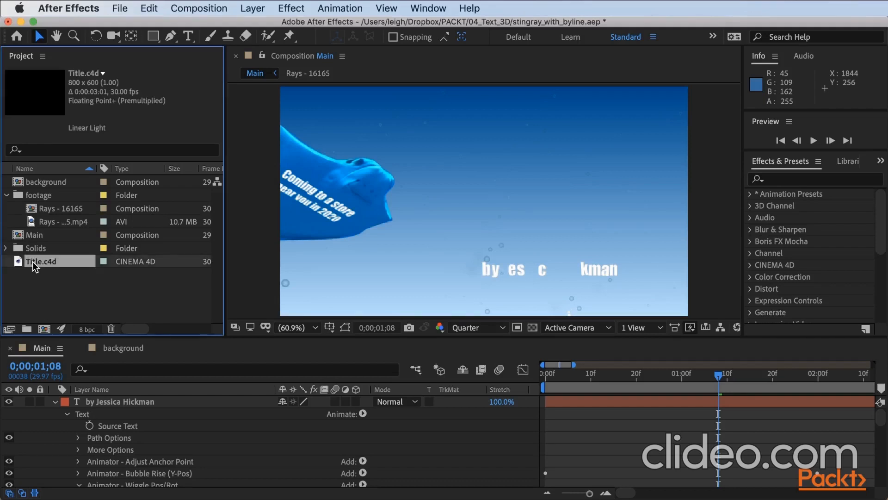
click(111, 328)
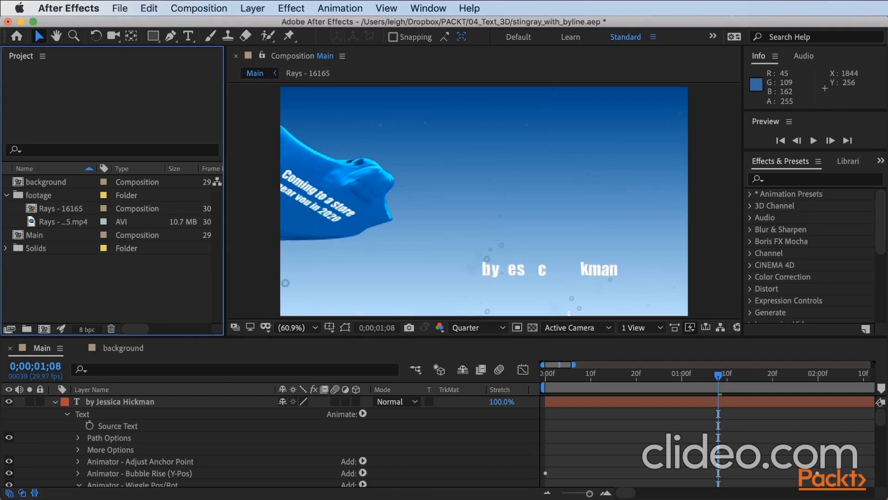
Create a new MAXON CINEMA 4D File saved as title2.c4d
click(119, 8)
mouse_move(138, 24)
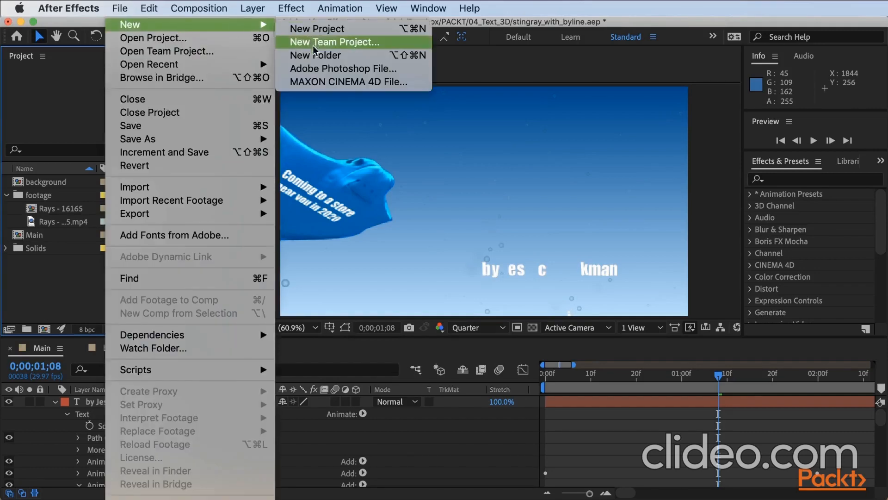
click(309, 81)
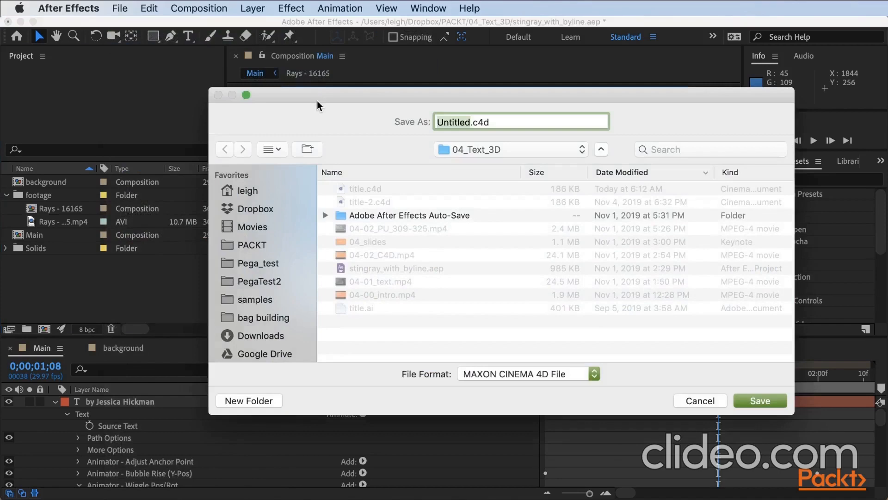
text(title2)
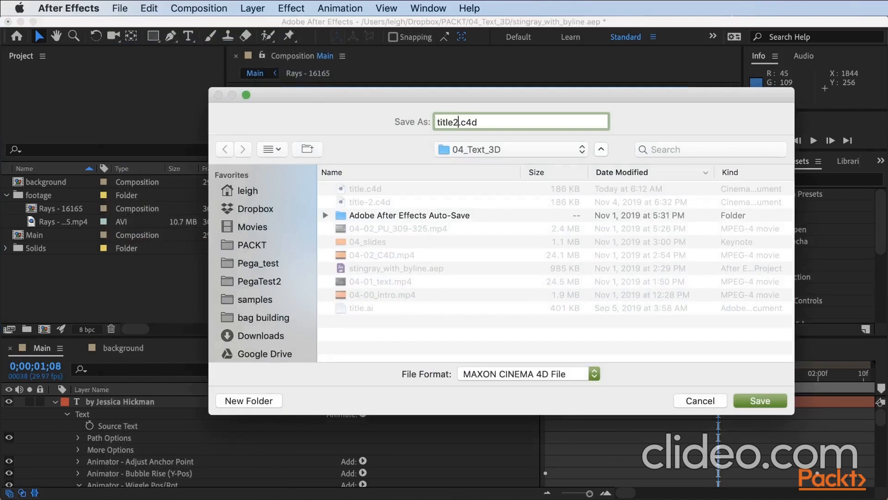
click(760, 402)
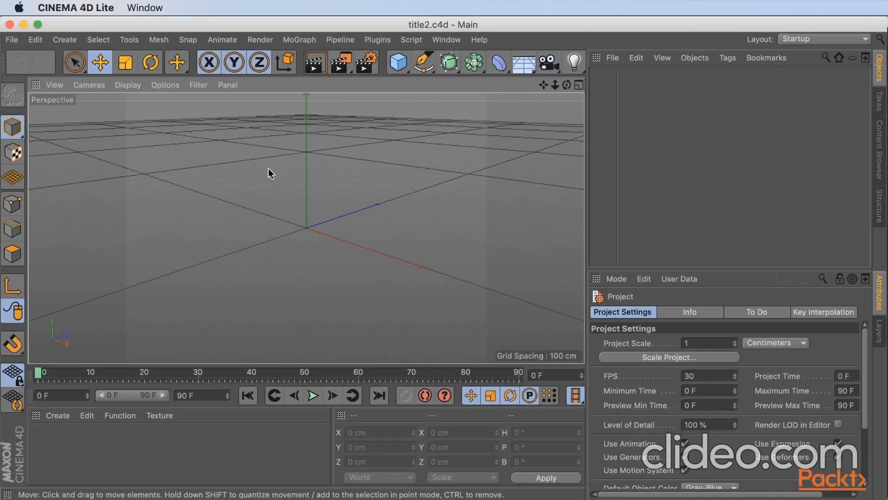
Open title.ai in Cinema 4D Lite, accepting the default Illustrator import settings
click(13, 41)
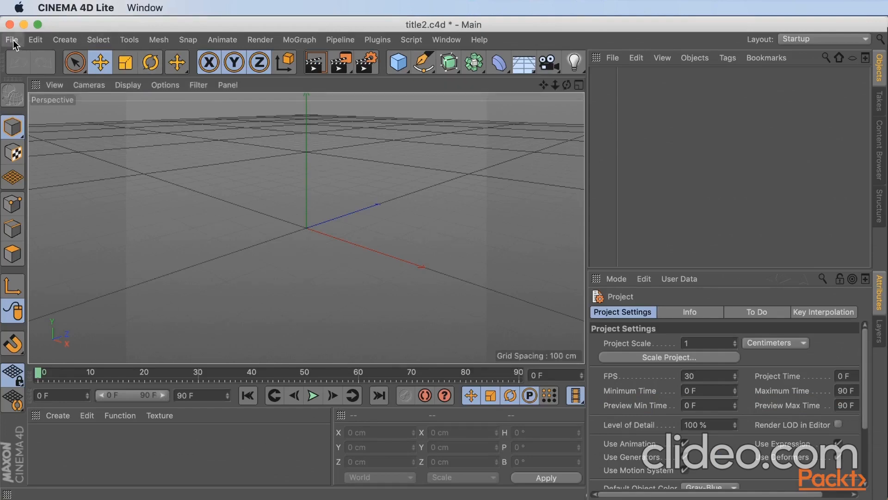
click(13, 41)
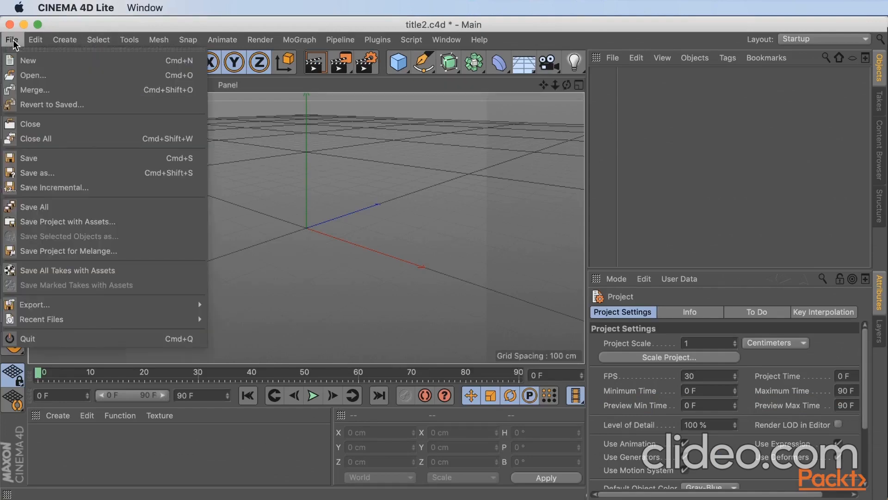
click(32, 74)
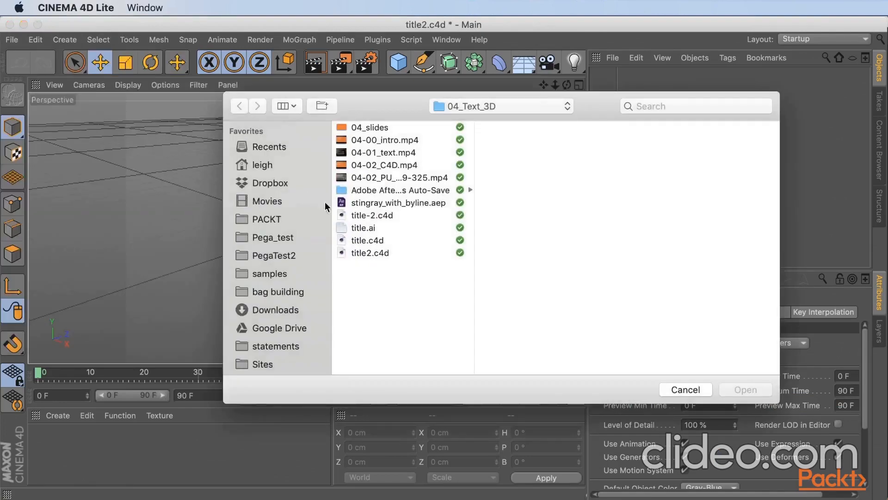
click(368, 229)
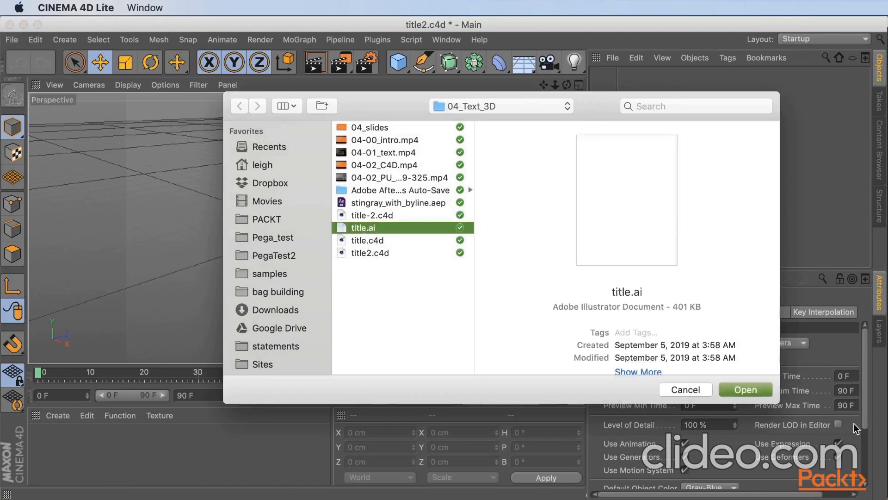
click(743, 389)
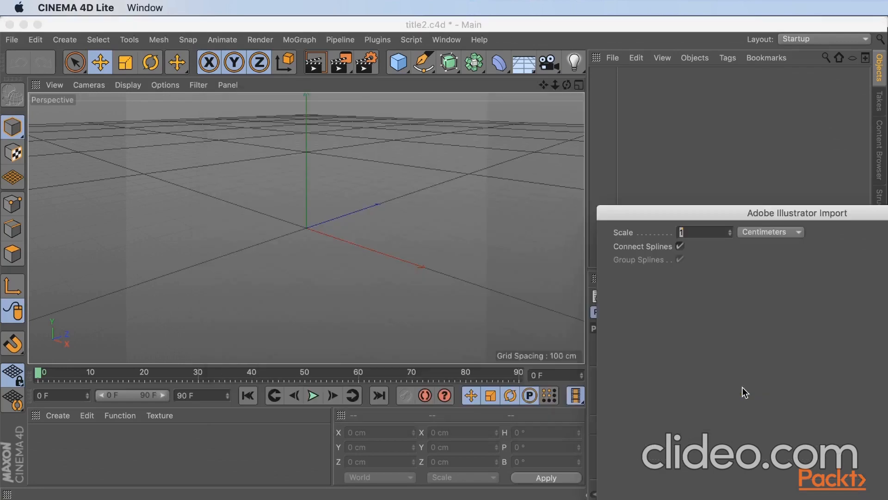
key(Return)
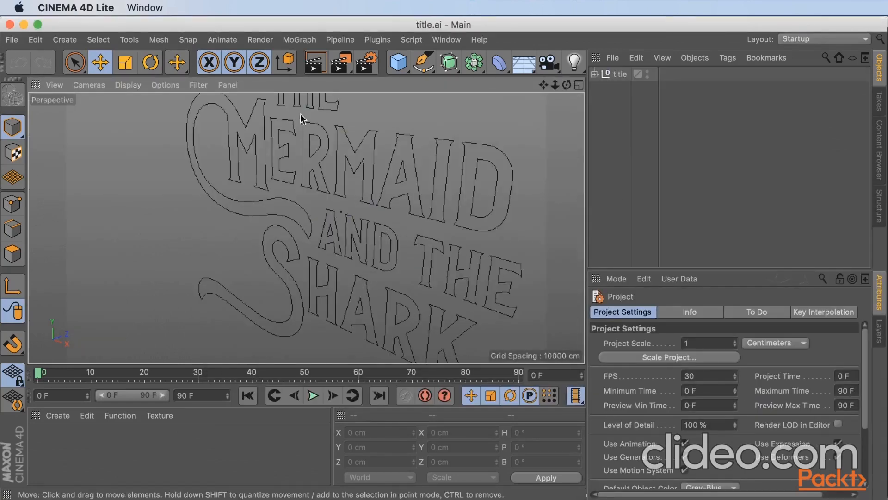
Expand the title group and extrude Path 1 (the M) with an Extrude inside the group
click(595, 74)
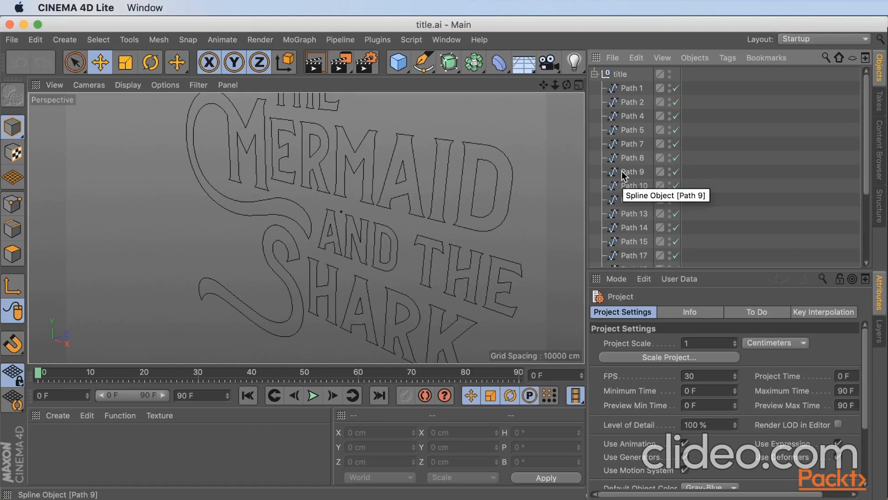
click(629, 88)
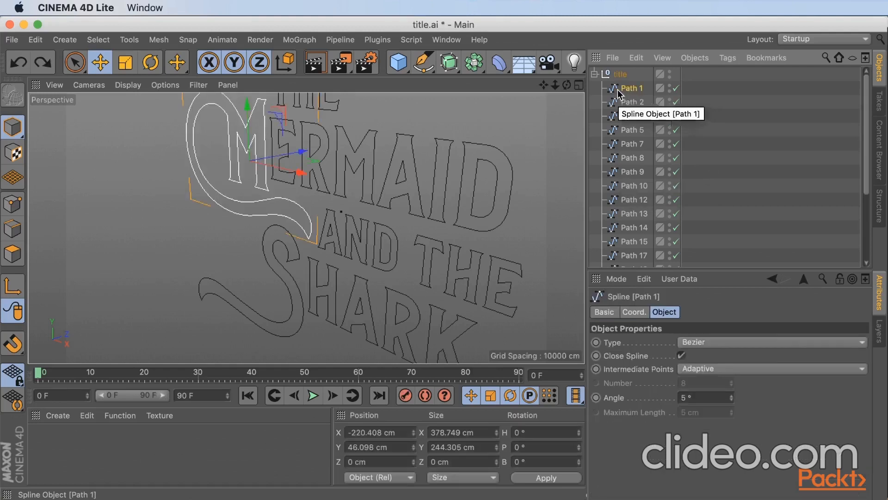
click(458, 71)
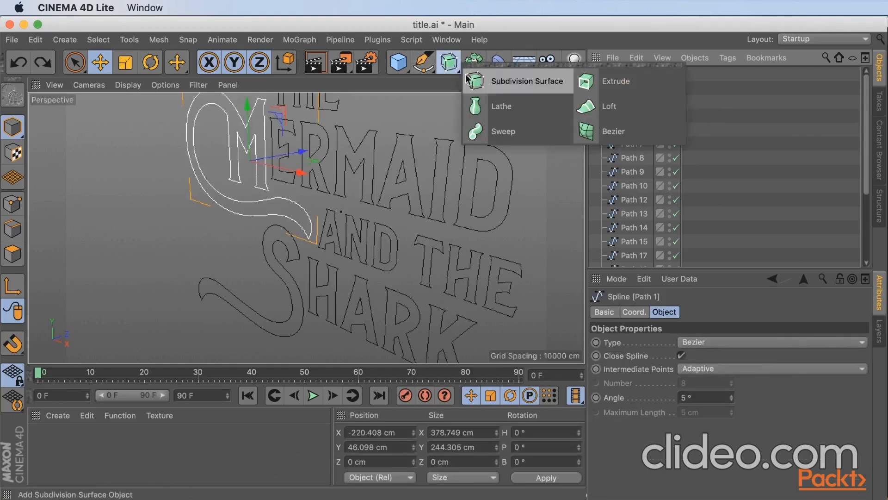
click(614, 85)
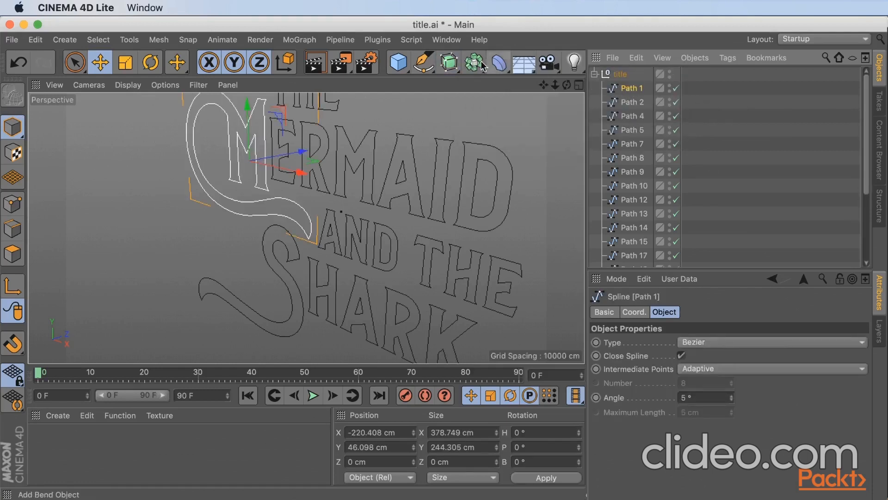
click(459, 72)
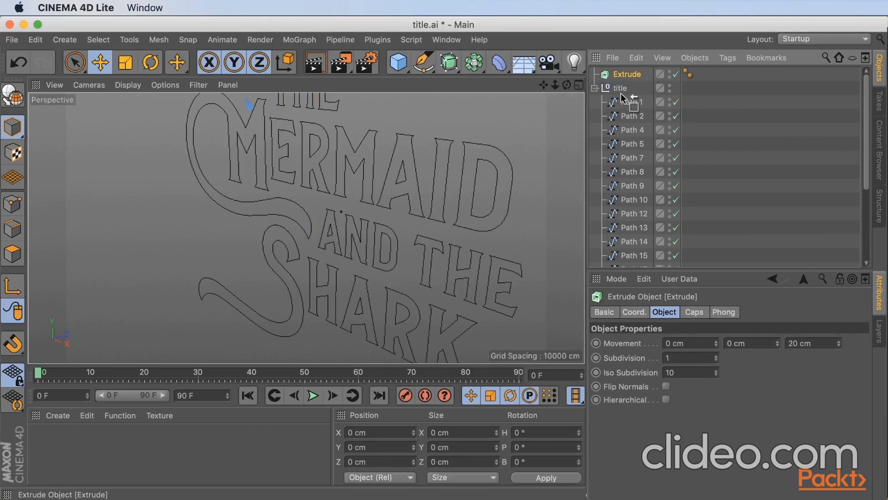
drag(621, 93, 621, 93)
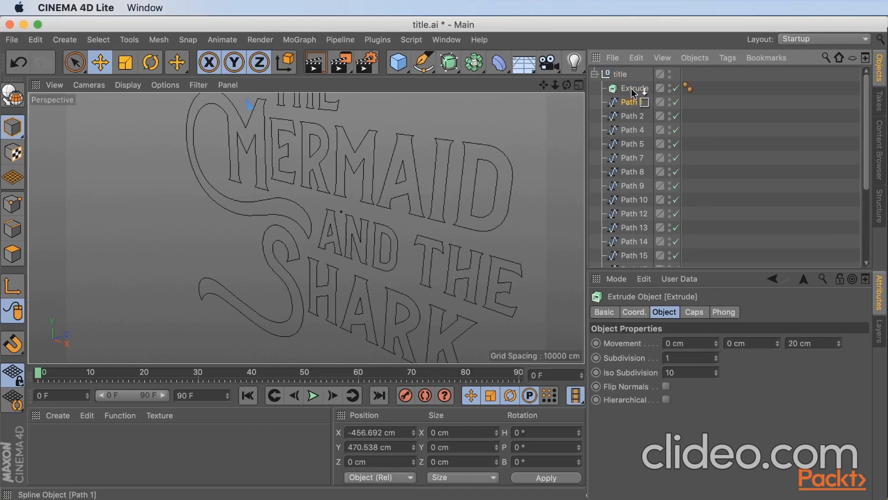
drag(631, 88, 631, 88)
Add more Extrude generators, nesting Path 2 and the following paths under their own Extrudes
scroll(628, 122, down, 3)
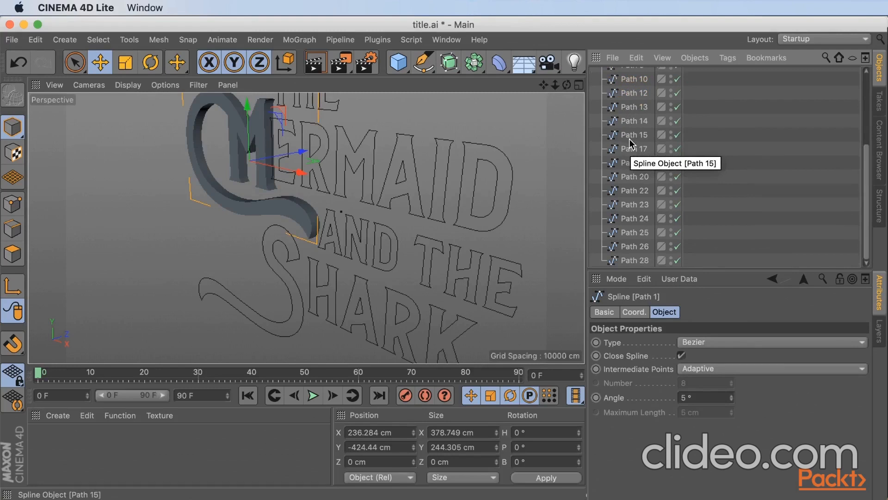
scroll(630, 143, up, 3)
click(448, 63)
click(615, 82)
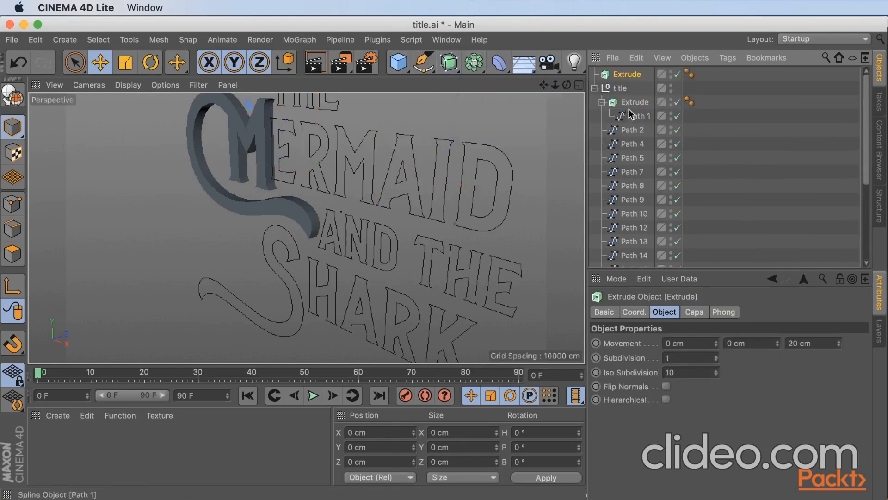
drag(620, 76, 632, 117)
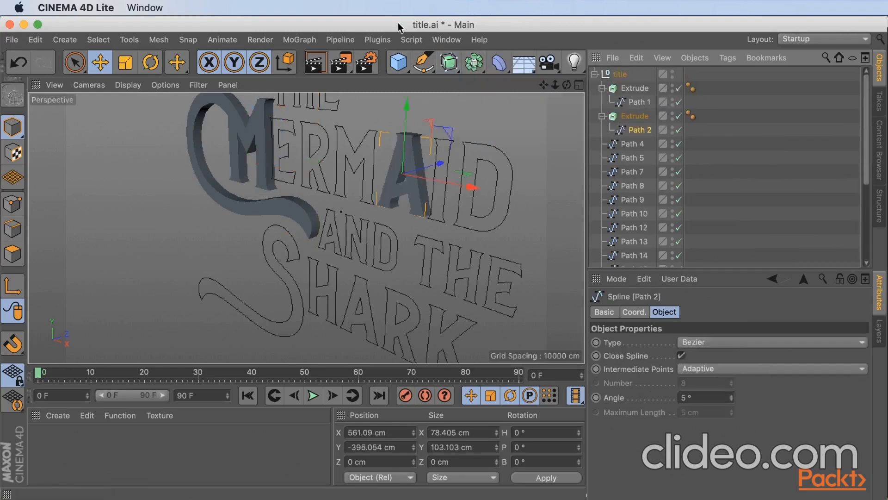
click(461, 67)
click(601, 81)
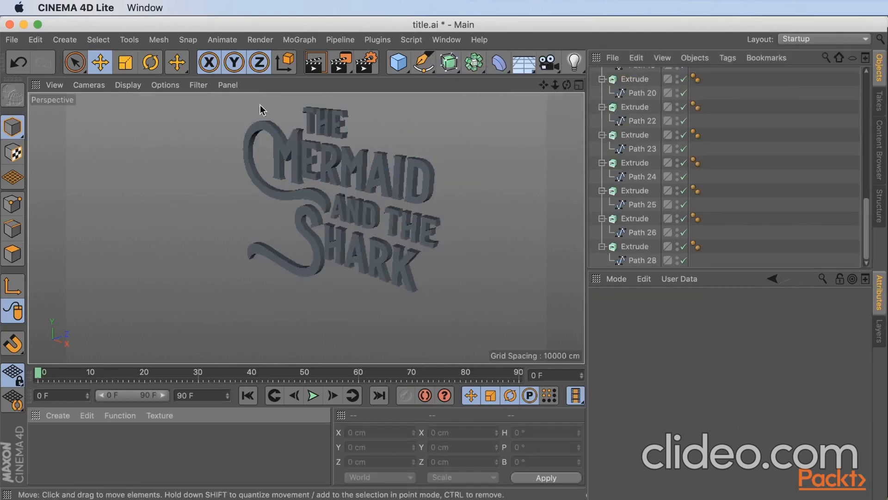
click(373, 67)
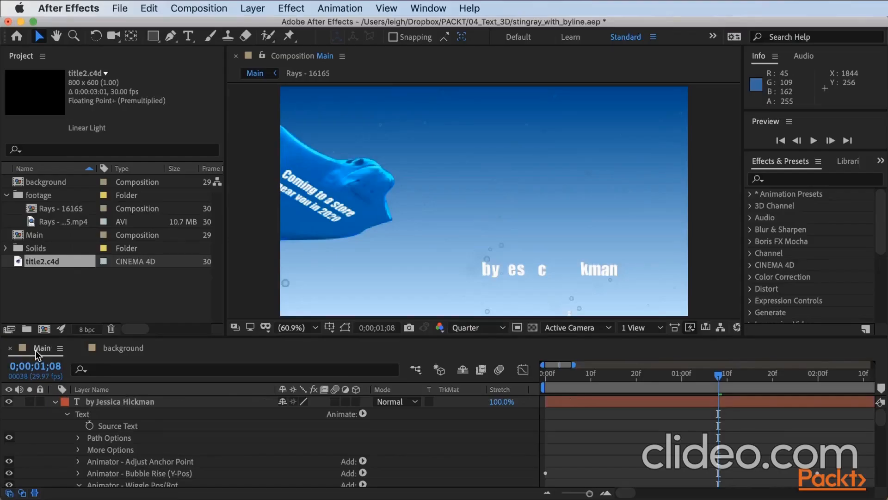
click(37, 352)
click(197, 8)
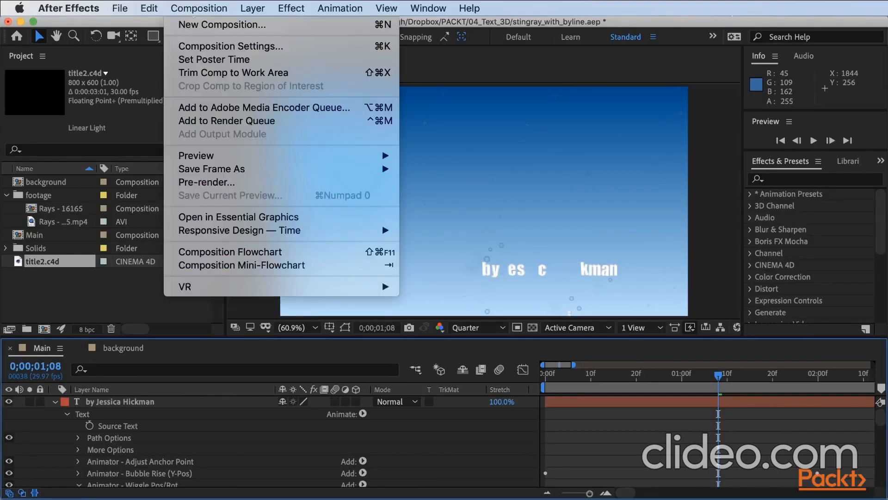
click(190, 45)
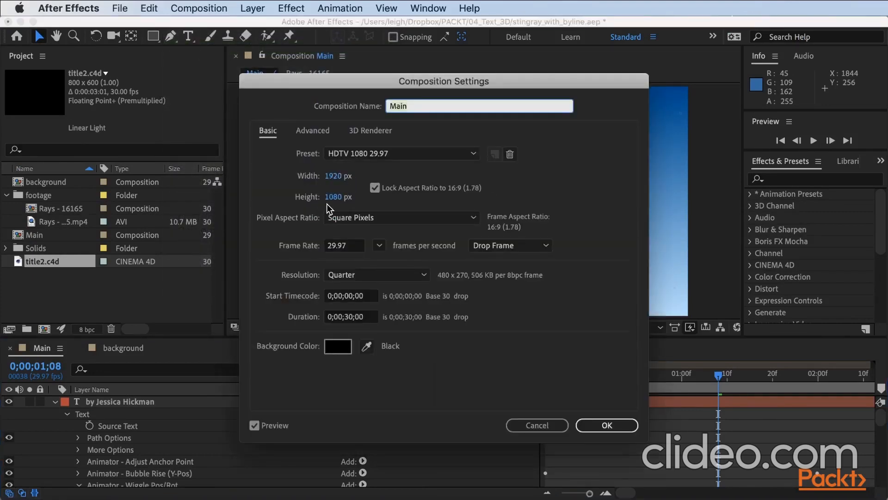
click(549, 429)
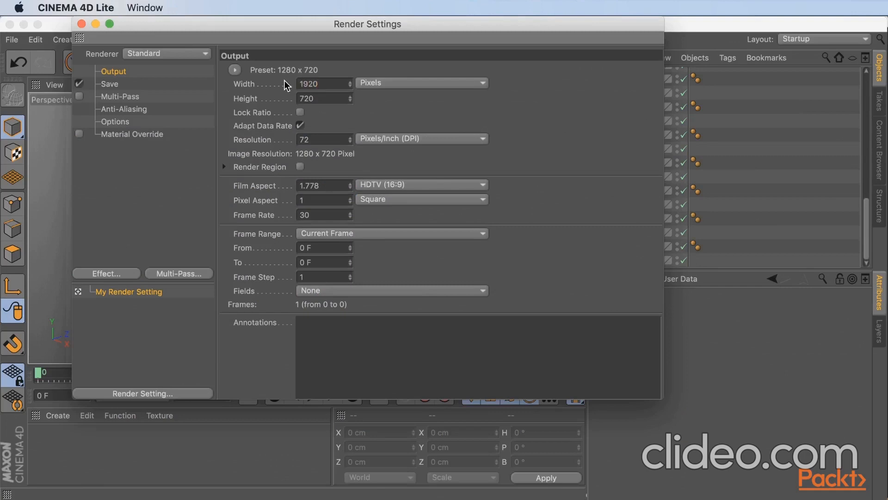
Set the render output to 1920 x 1080 and close Render Settings
key(Tab)
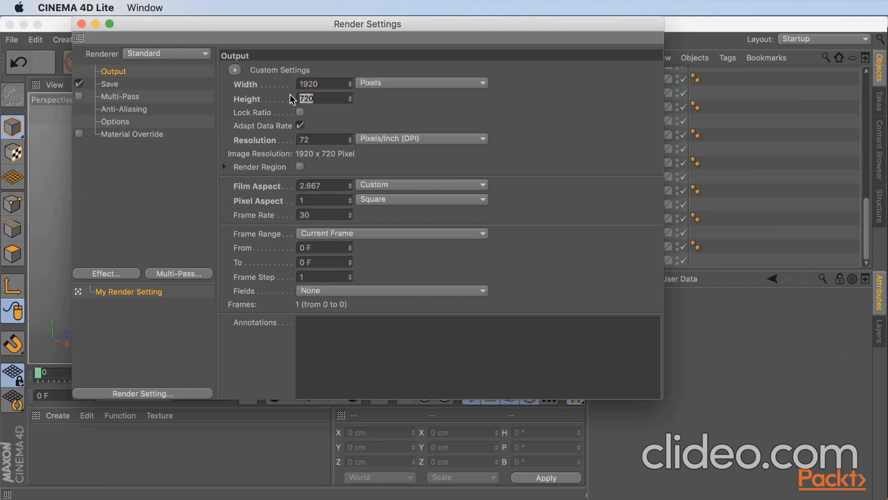
text(1080)
key(Return)
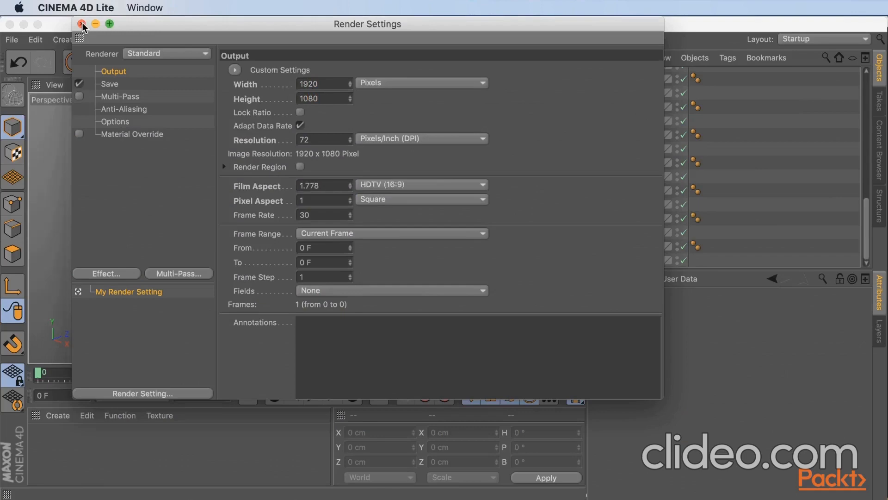
click(81, 24)
Save the scene as title2.c4d, replacing the existing file
click(11, 39)
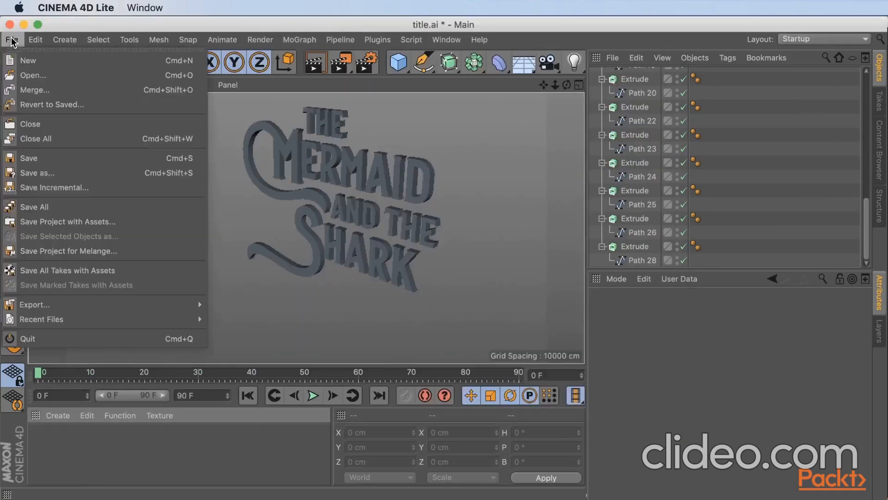
click(42, 161)
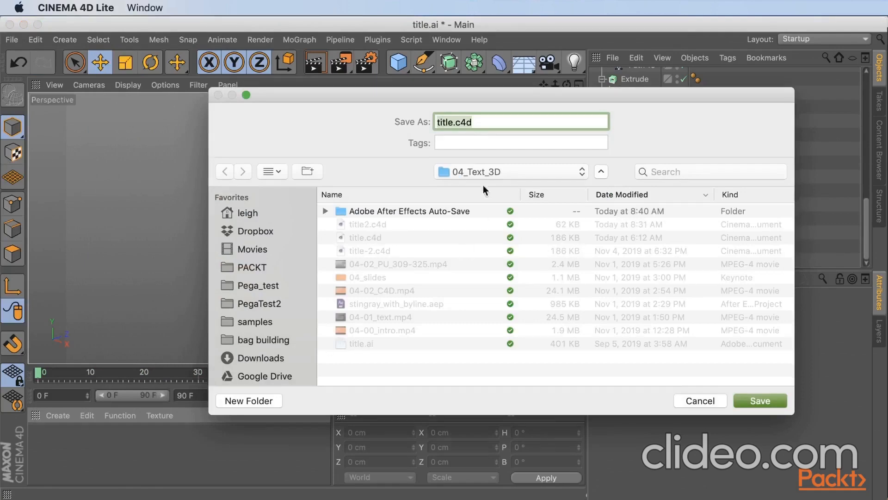
click(455, 123)
text(2)
click(757, 400)
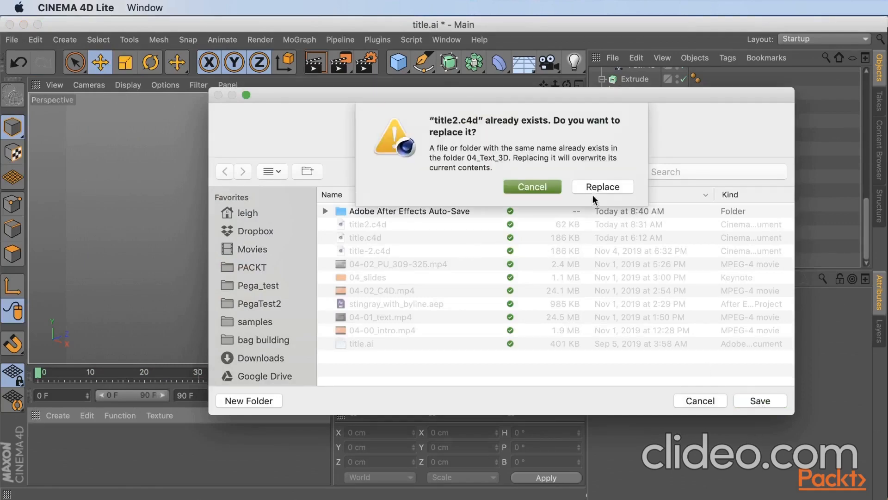
click(595, 187)
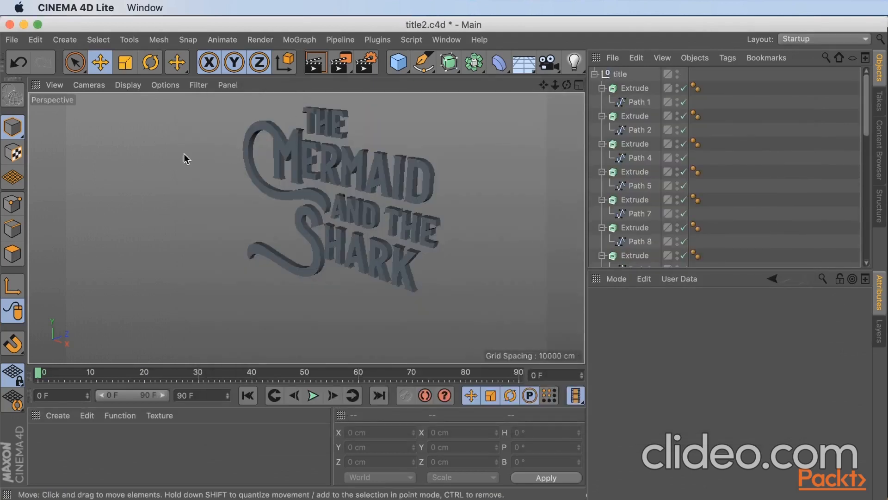
click(58, 41)
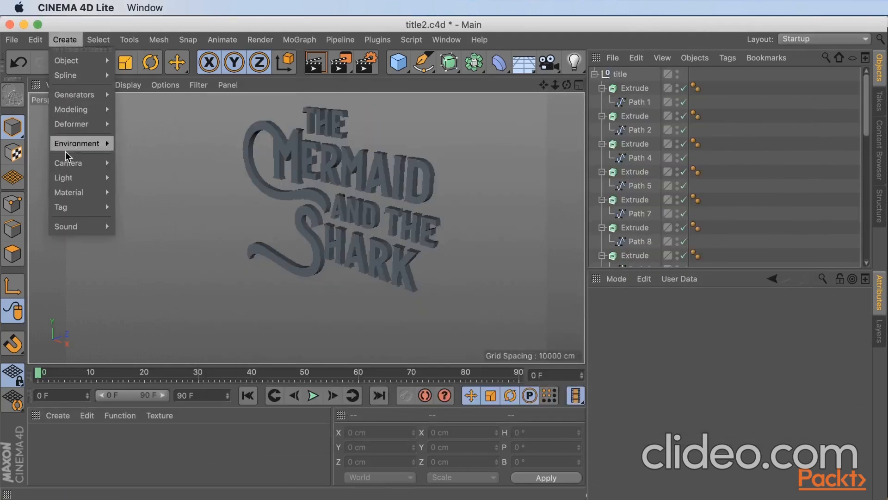
Add a Target Camera and move it to about 747, -118, -1392 cm facing the lettering
mouse_move(71, 158)
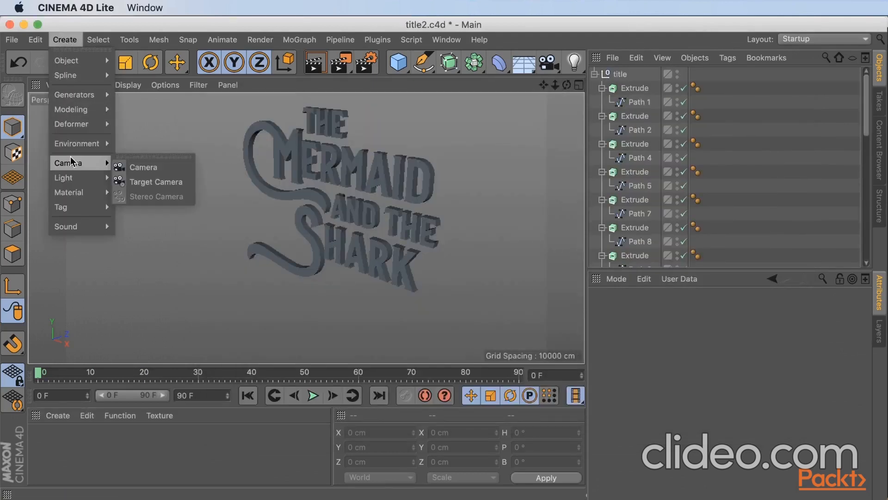
click(128, 182)
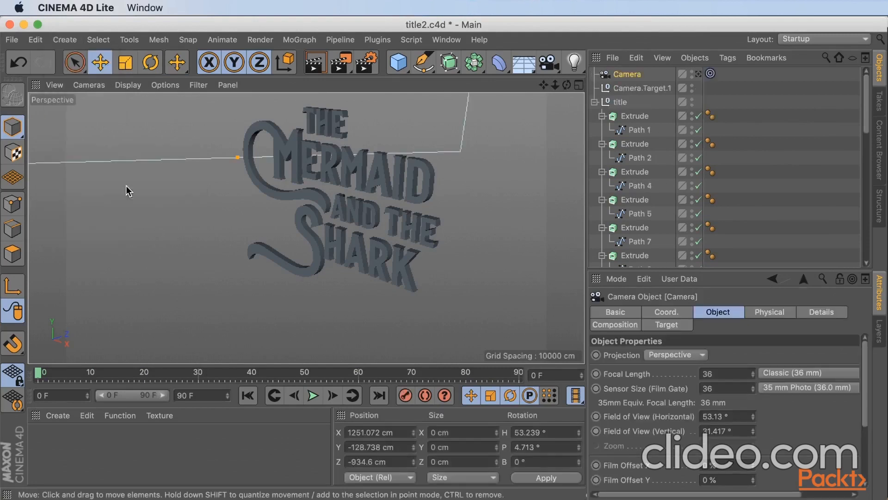
click(579, 86)
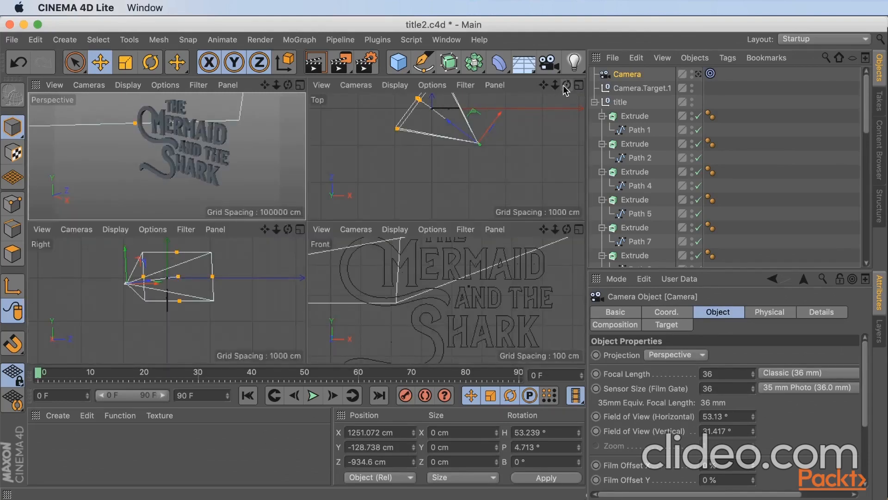
drag(557, 87, 547, 131)
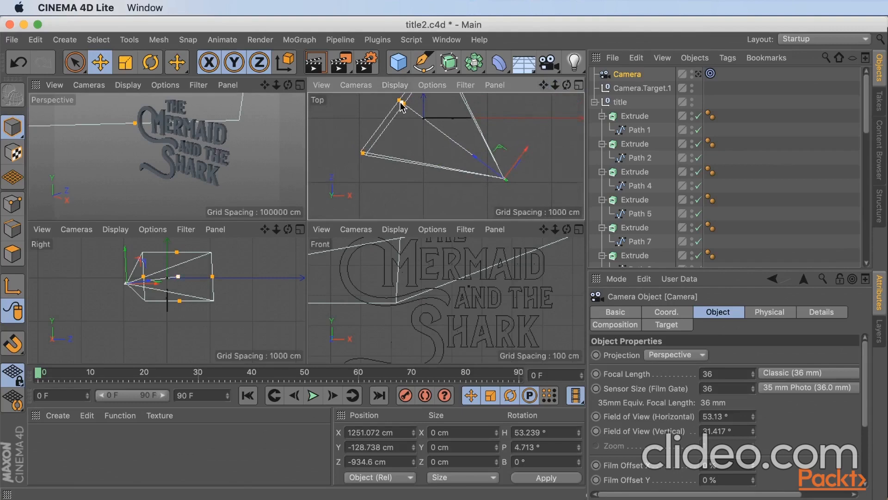
drag(404, 106, 456, 132)
drag(493, 158, 458, 177)
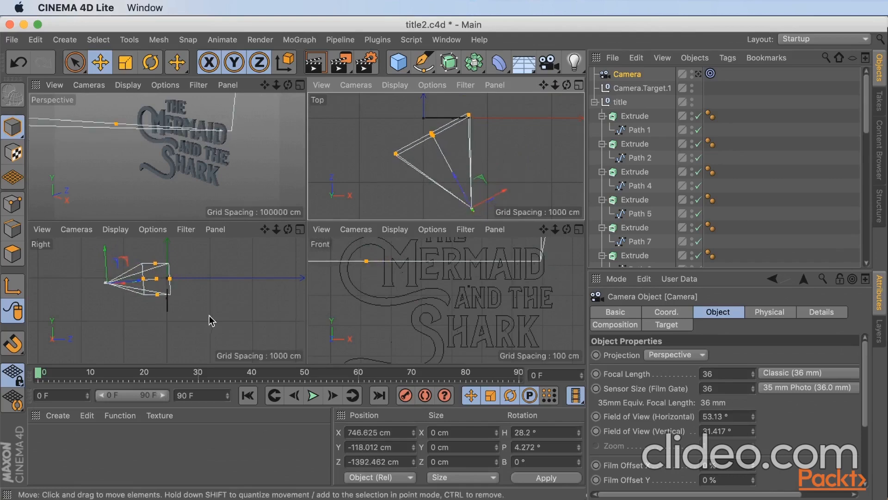
click(167, 277)
Shift the camera right and lower its target below the title, near 412, -518, -16 cm
drag(169, 259, 169, 278)
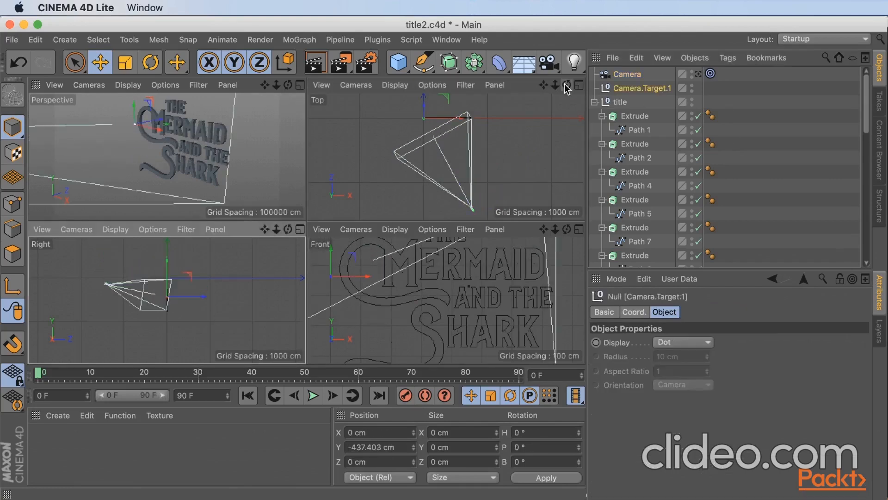
drag(556, 87, 545, 87)
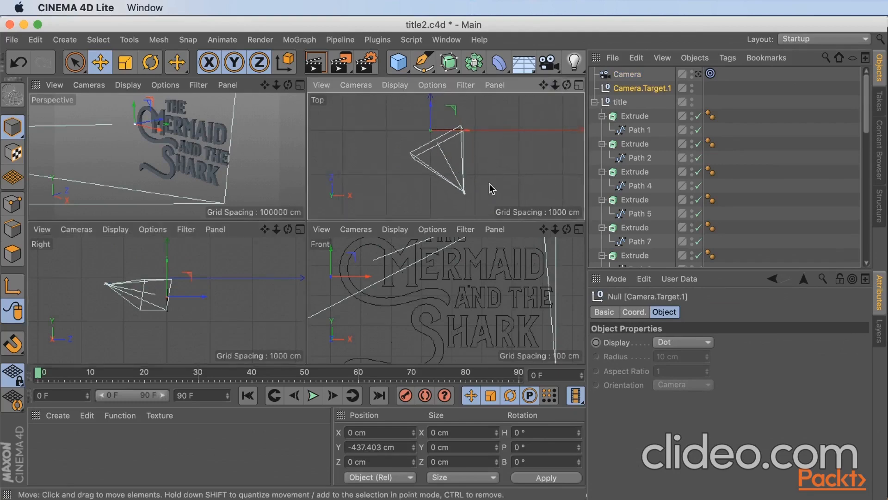
click(464, 192)
drag(463, 192, 488, 186)
click(666, 88)
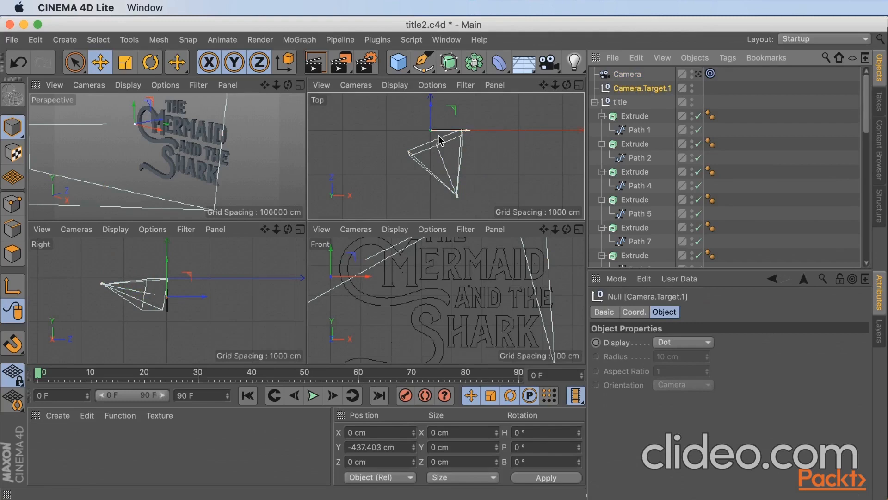
drag(451, 130, 468, 131)
drag(168, 251, 167, 253)
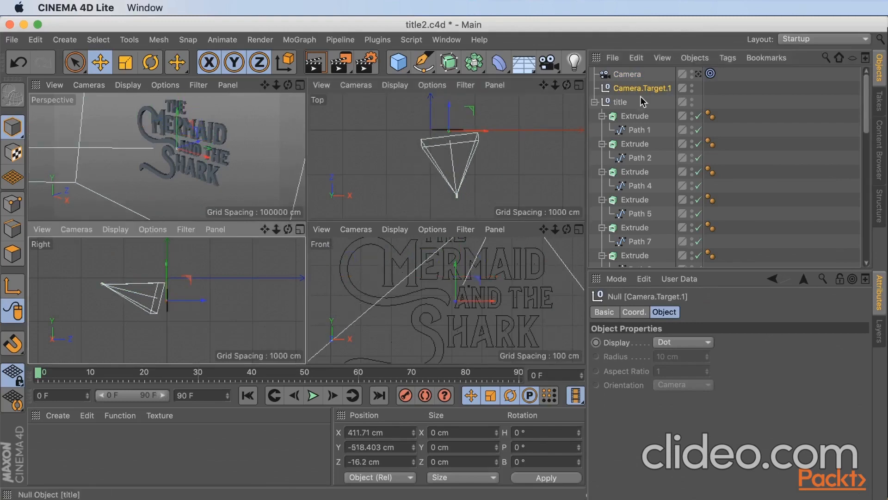
Rename the original camera to 'Camera 1'
double_click(630, 75)
text(1)
key(Return)
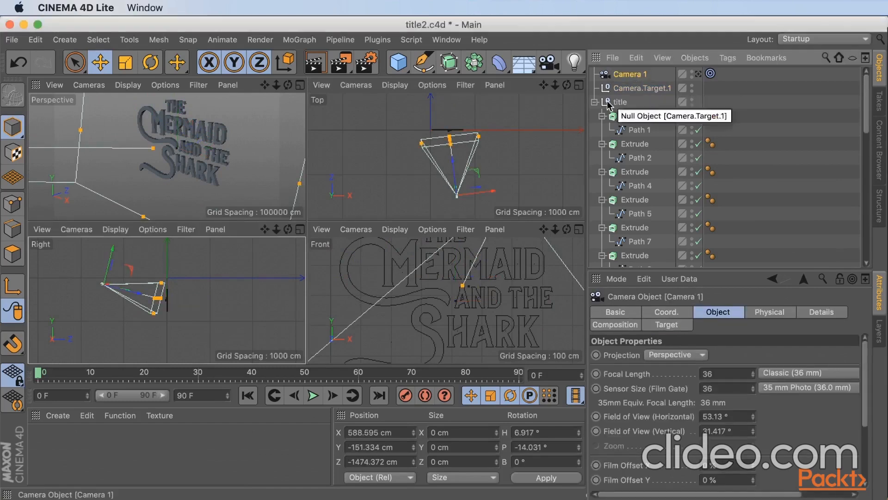
Add a second camera, moved lower in the scene and tilted toward the title
click(542, 158)
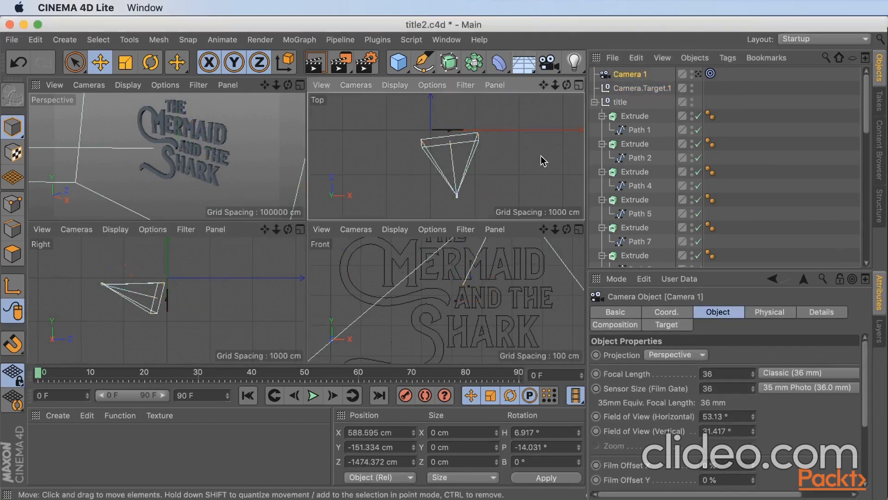
click(557, 69)
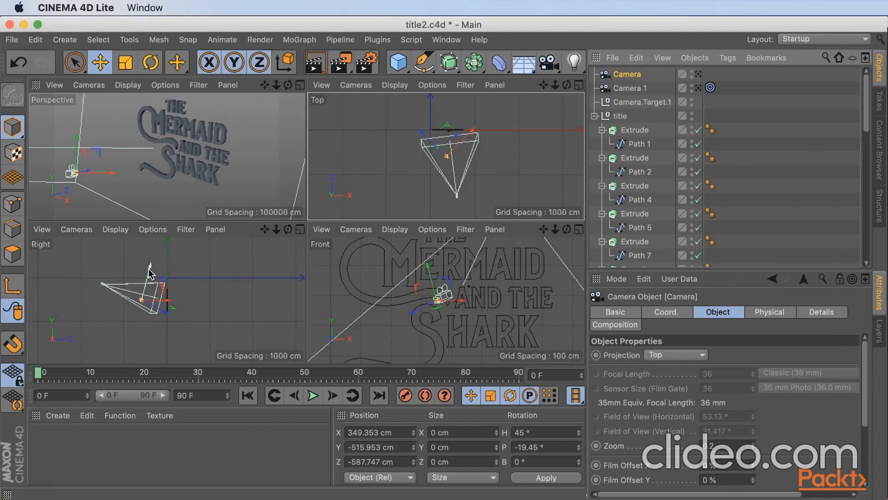
drag(142, 301, 115, 359)
key(r)
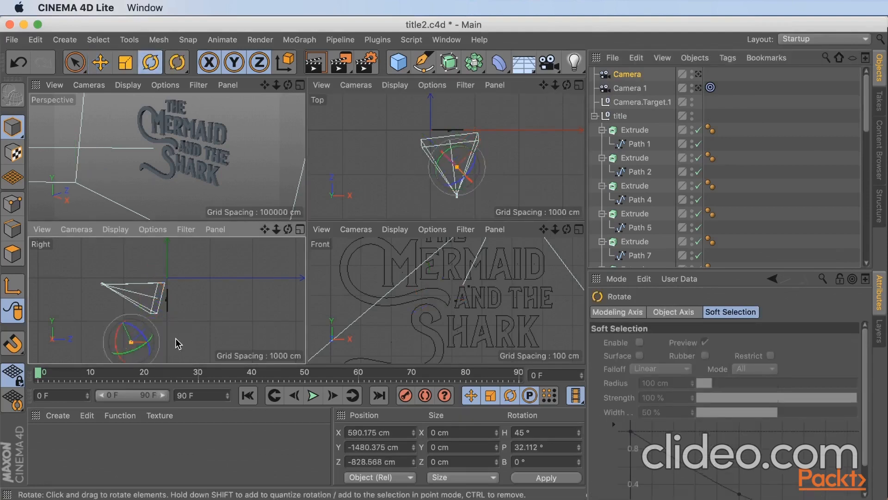
click(175, 336)
click(131, 342)
click(165, 337)
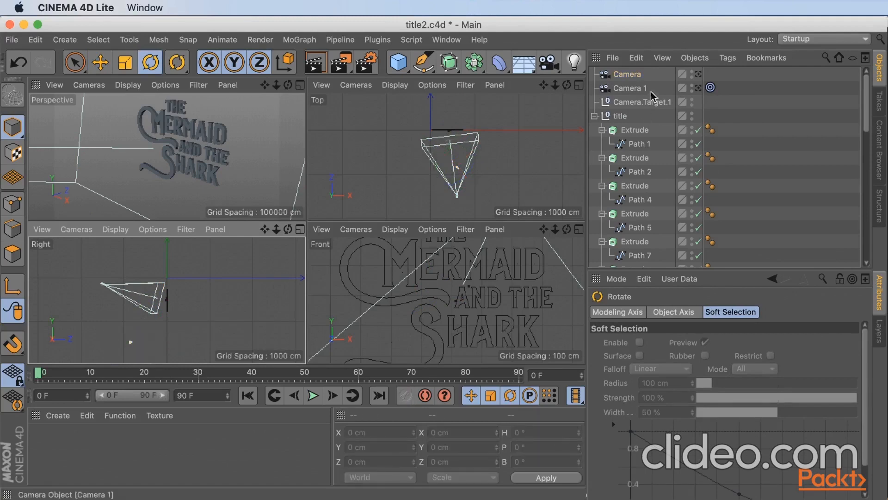
Name the new camera 'Camera 2q' and save the Cinema 4D scene
double_click(648, 75)
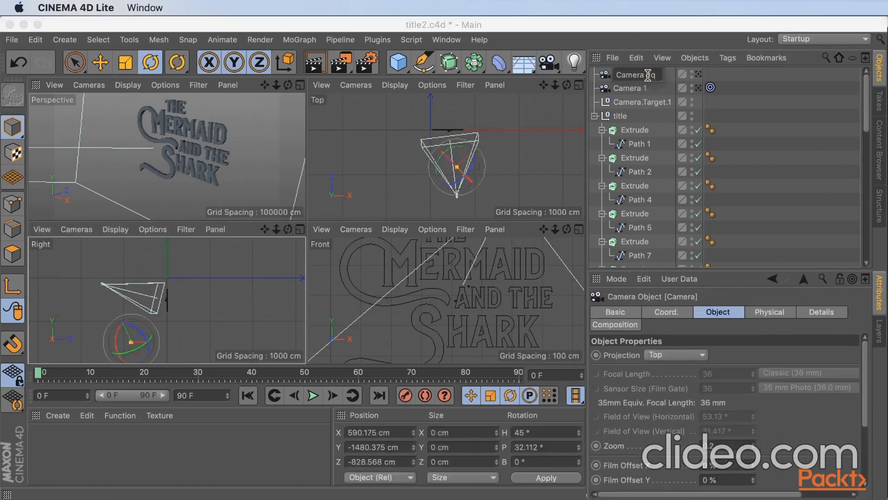
key(Return)
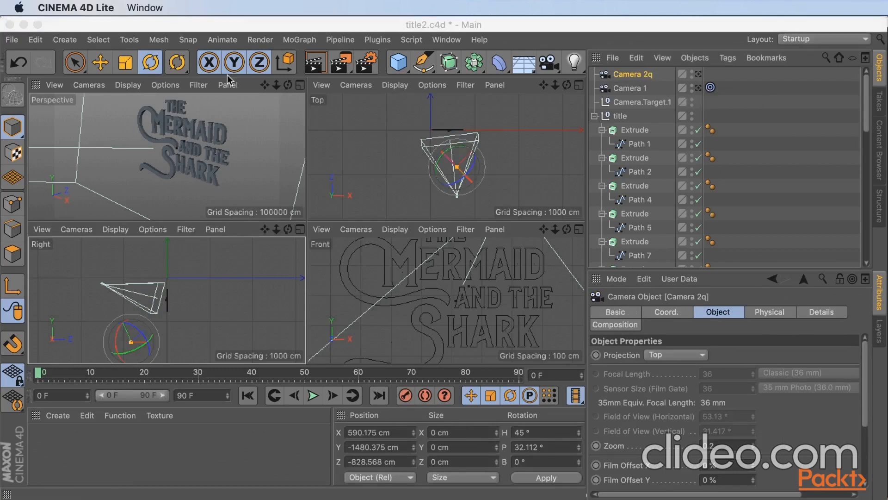
click(12, 39)
click(47, 210)
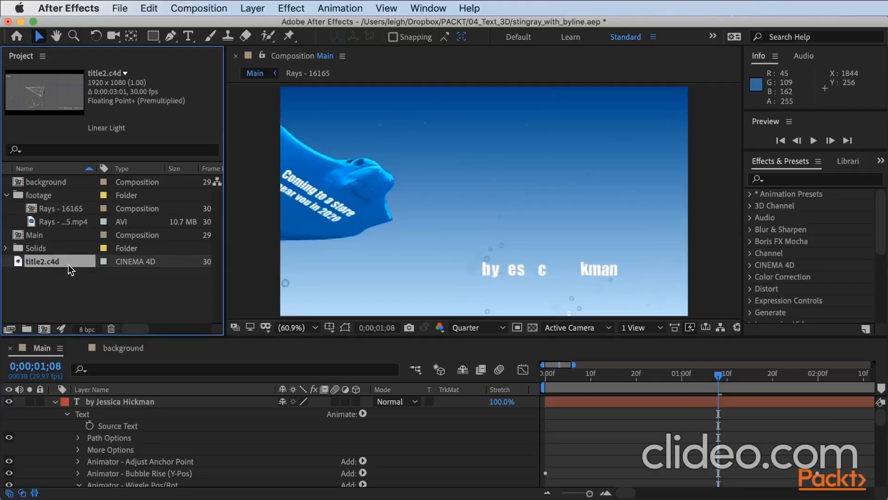
Place title2.c4d into the Main composition timeline so the 3D lettering renders above the byline
click(121, 8)
mouse_move(161, 187)
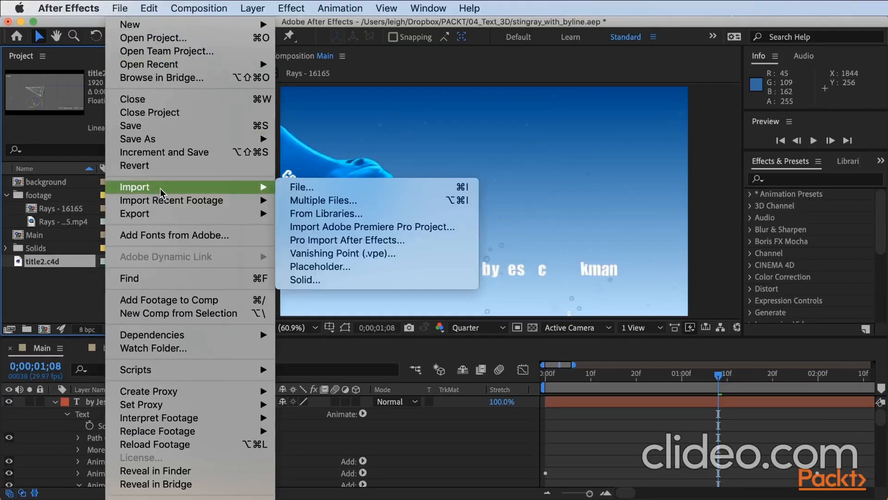
click(70, 287)
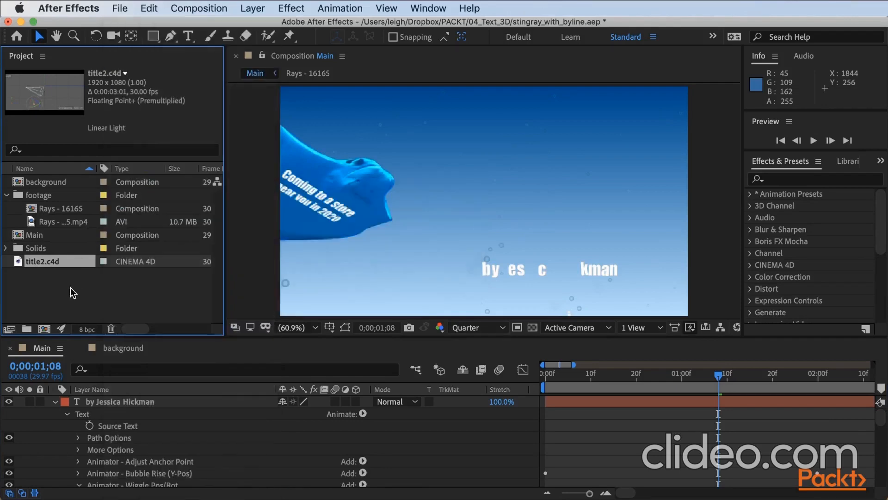
drag(52, 260, 80, 401)
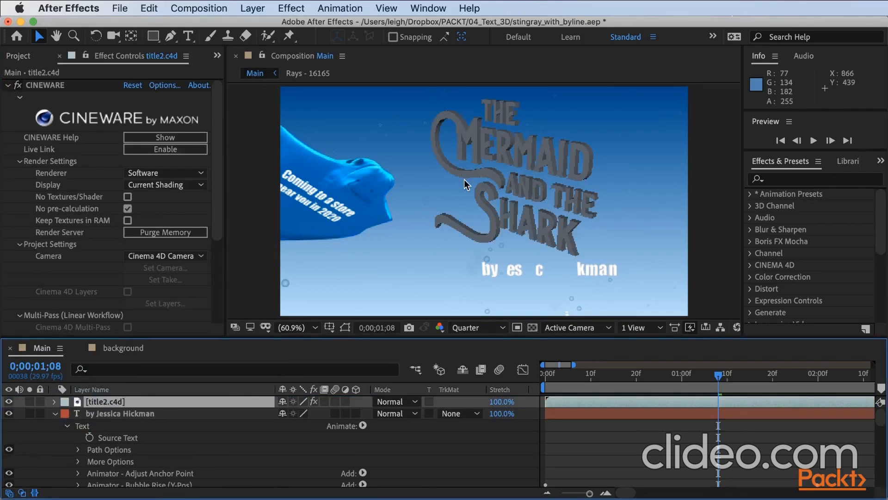
Set the title2.c4d Cineware renderer to Standard (Final), undoing a trial switch to Software
click(133, 174)
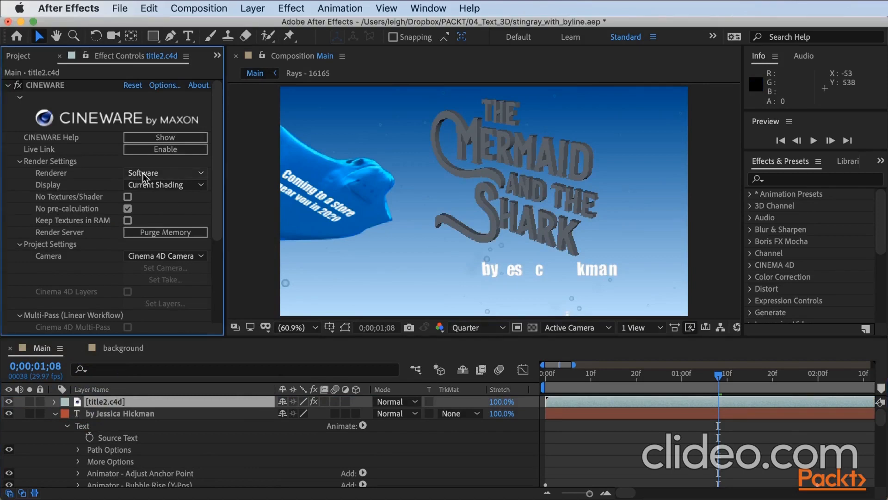
click(144, 173)
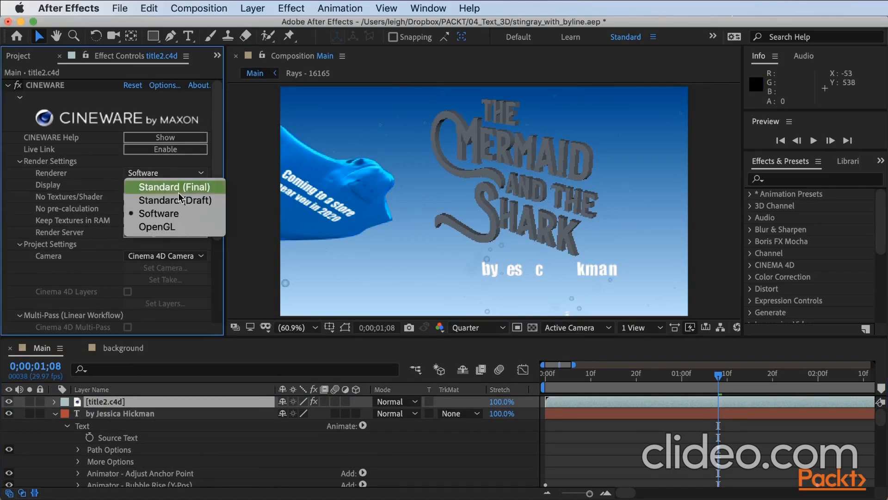
click(165, 187)
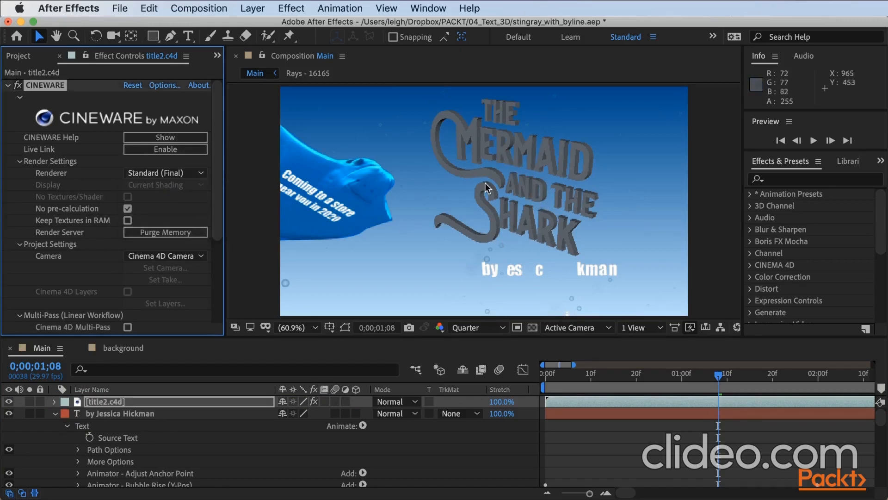
click(149, 174)
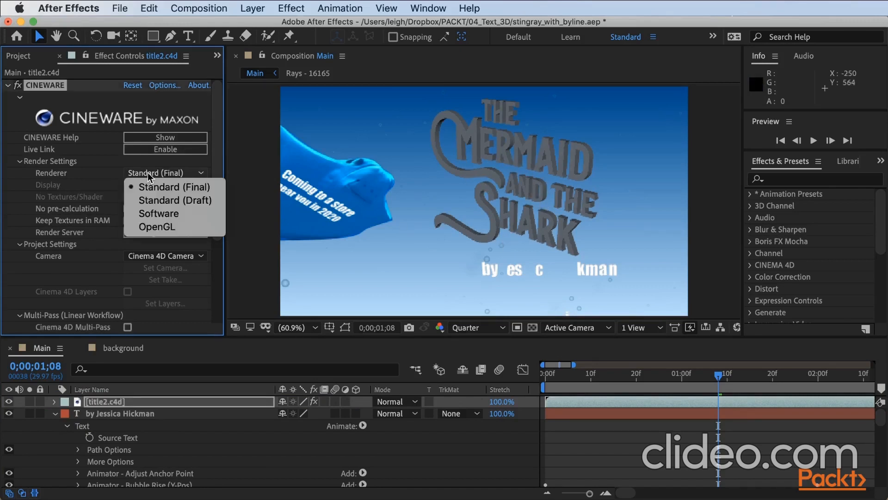
click(158, 214)
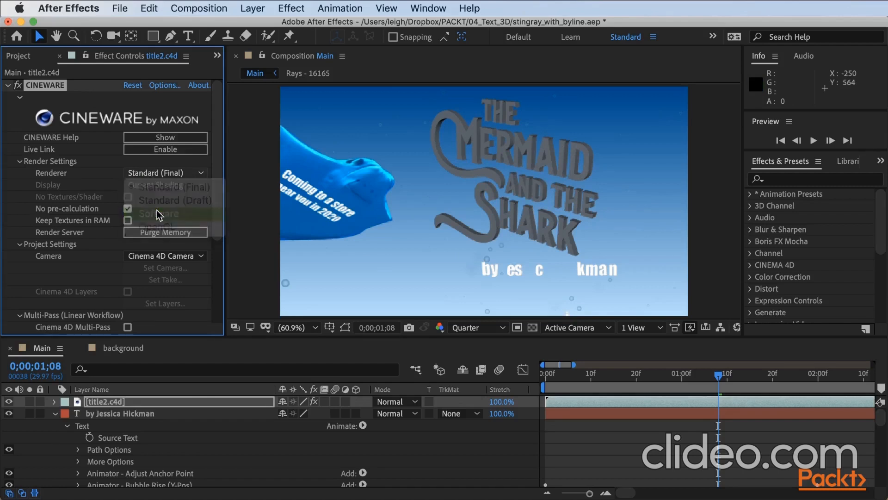
key(super+z)
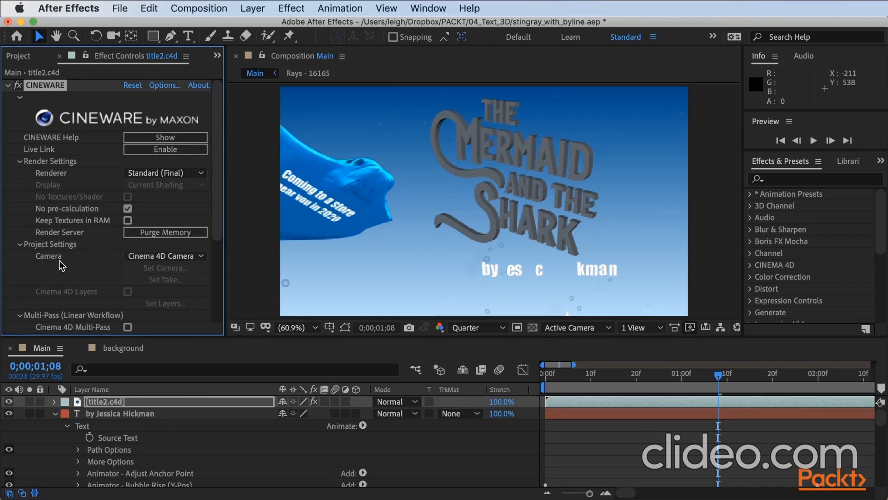
click(161, 257)
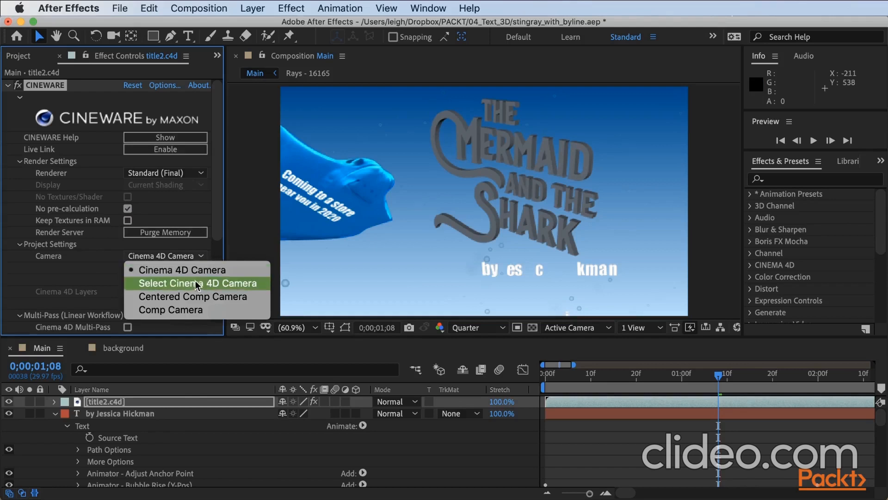
Have Cineware render through a selected Cinema 4D camera, choosing Camera 1
click(183, 285)
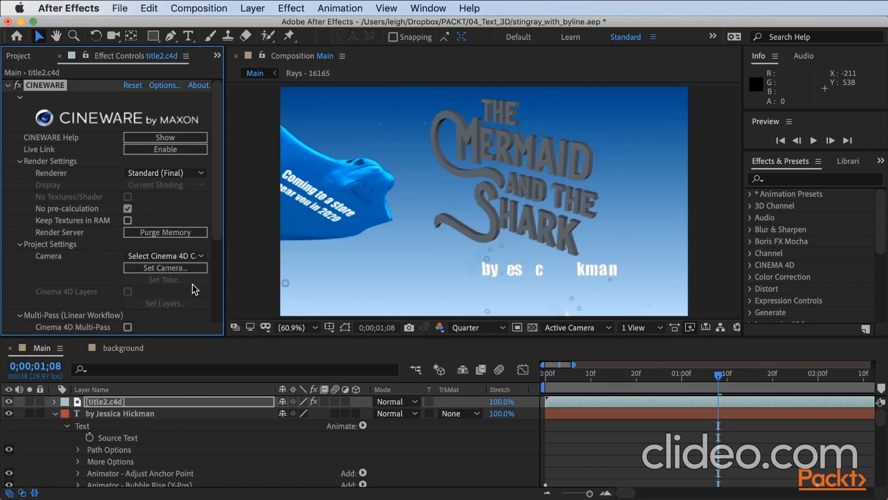
click(166, 268)
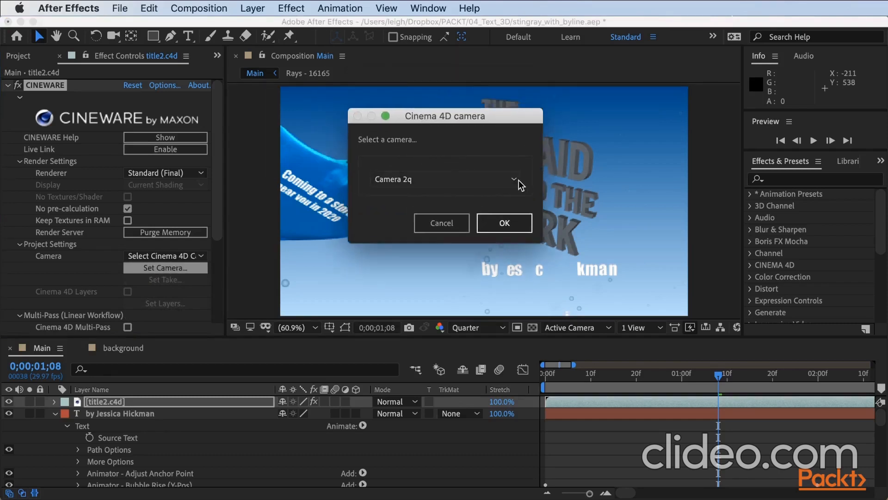
click(516, 180)
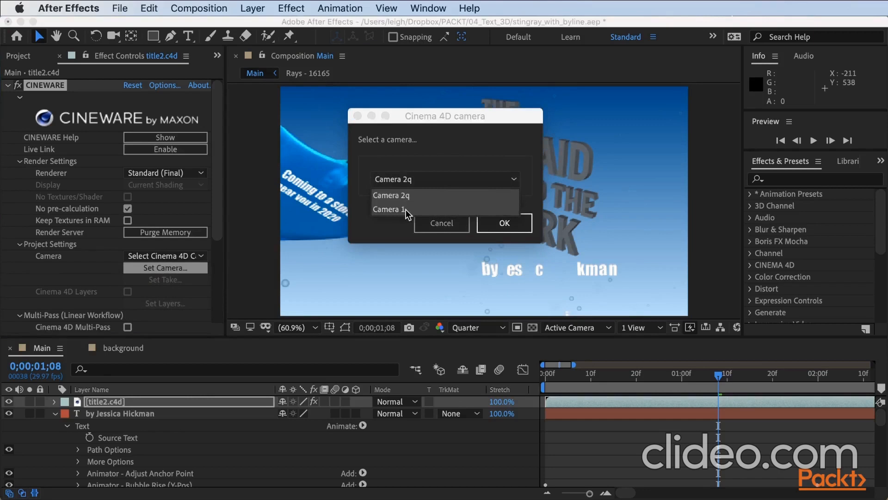
click(389, 209)
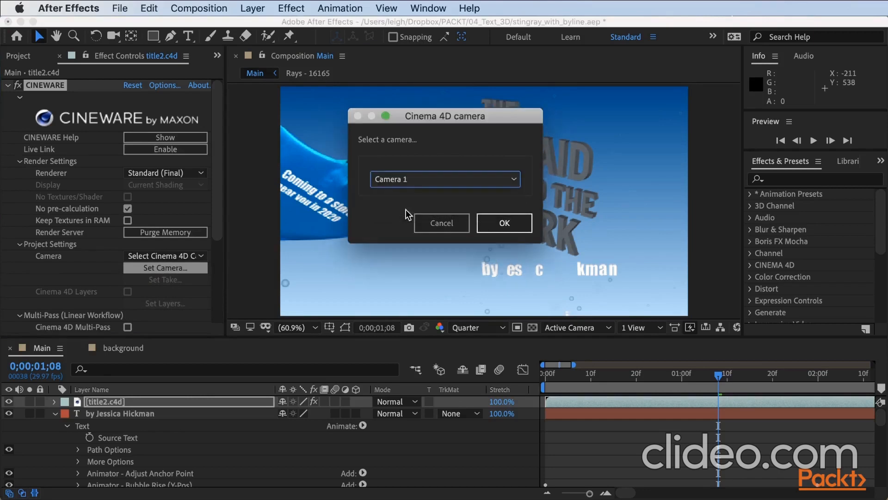
click(512, 226)
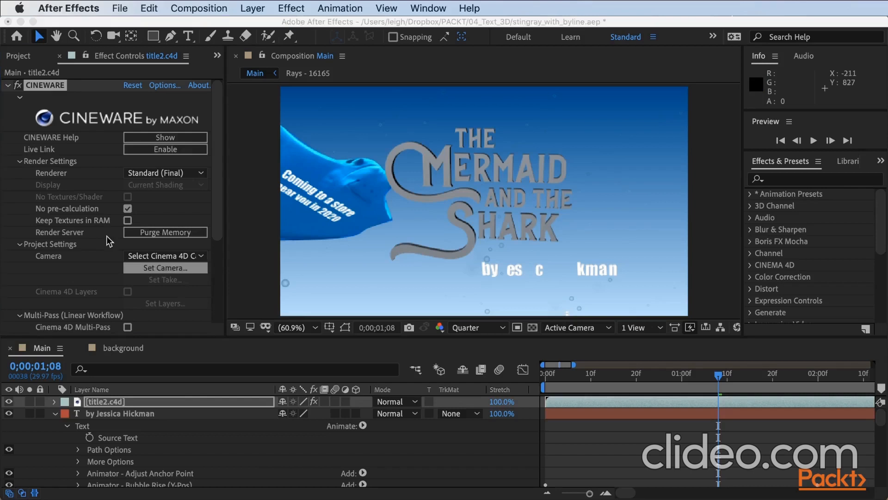
Try the second camera, which hides the title, then switch back to Camera 1
click(154, 268)
click(305, 239)
click(309, 268)
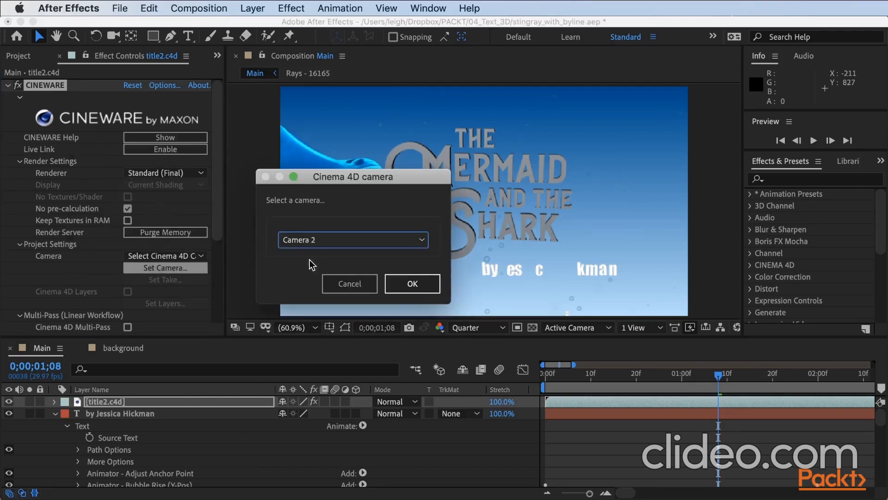
click(417, 283)
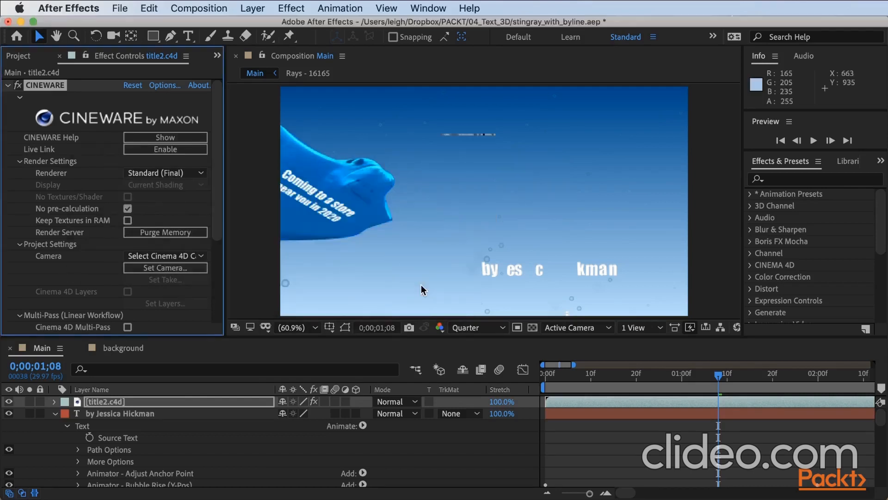
click(167, 269)
click(513, 156)
click(516, 185)
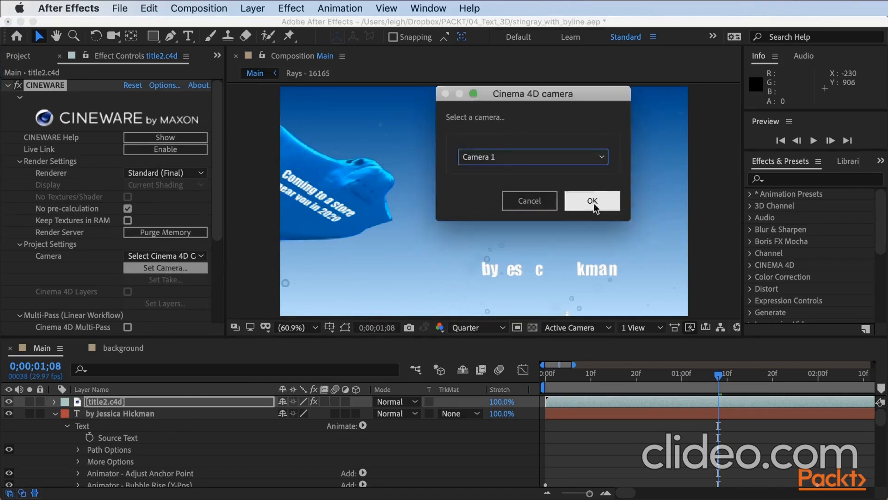
click(592, 204)
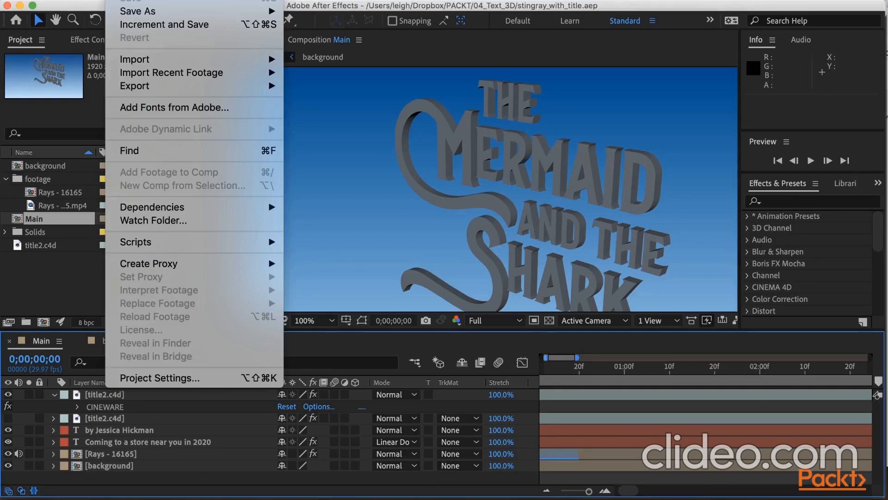
Open the cubes.aep project
click(147, 1)
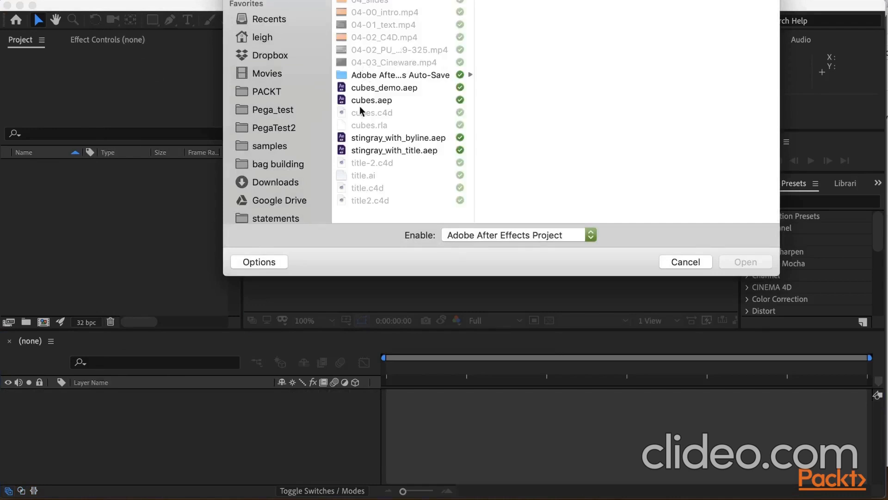
click(364, 102)
click(754, 262)
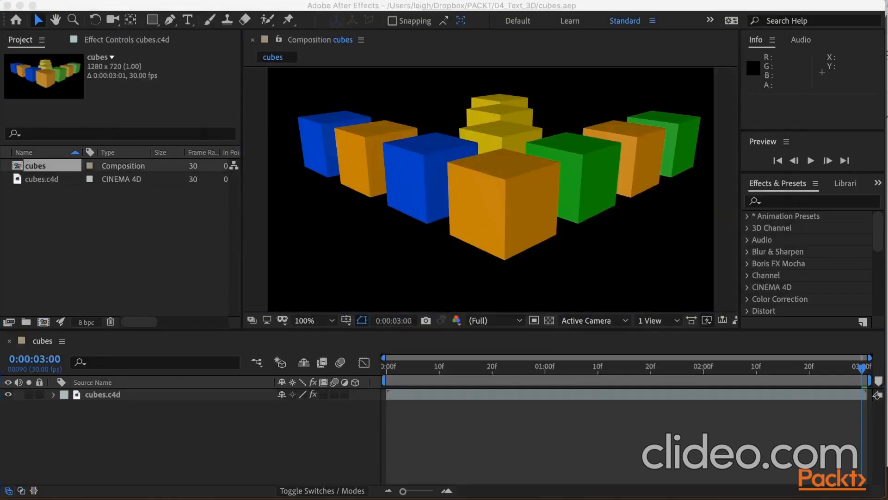
Send the cubes.c4d layer to Cinema 4D with Edit Original
right_click(100, 399)
mouse_move(187, 227)
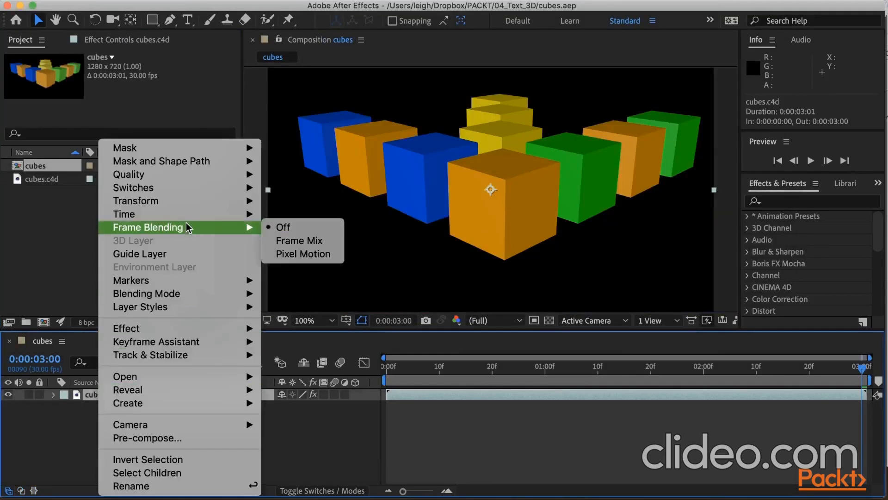
mouse_move(223, 376)
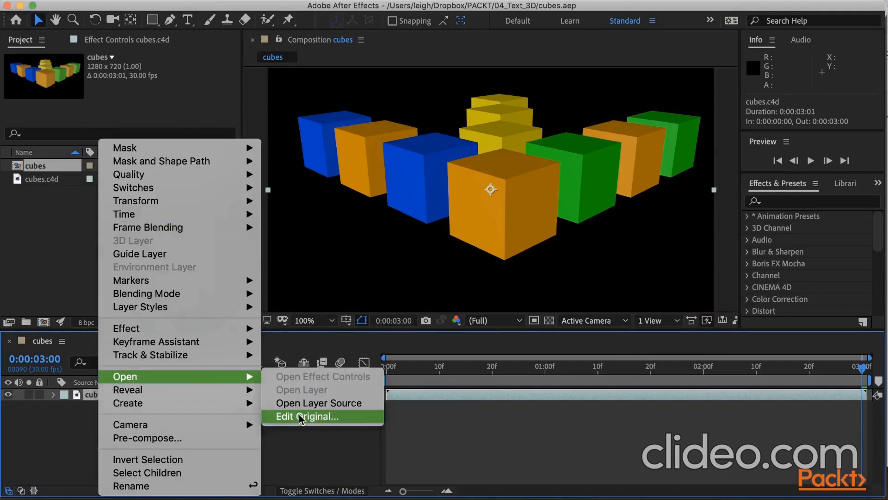
click(299, 416)
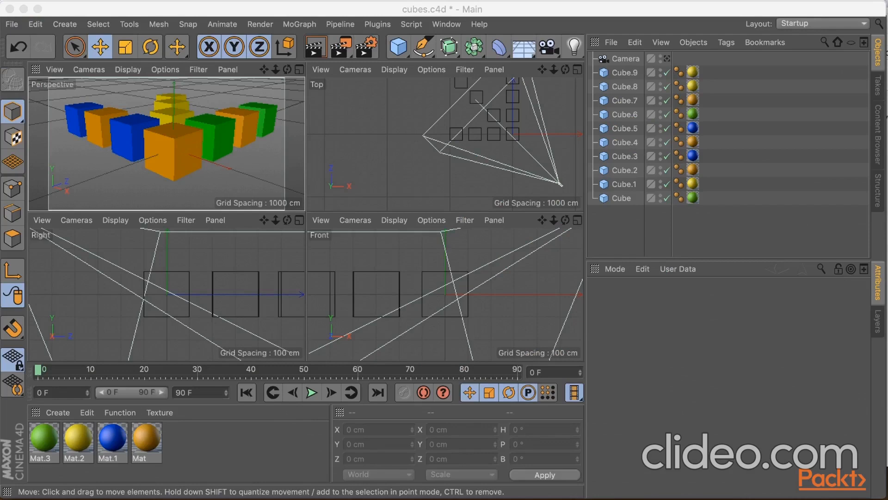
Enable Multi-Pass in the render settings and add a Depth pass
click(368, 51)
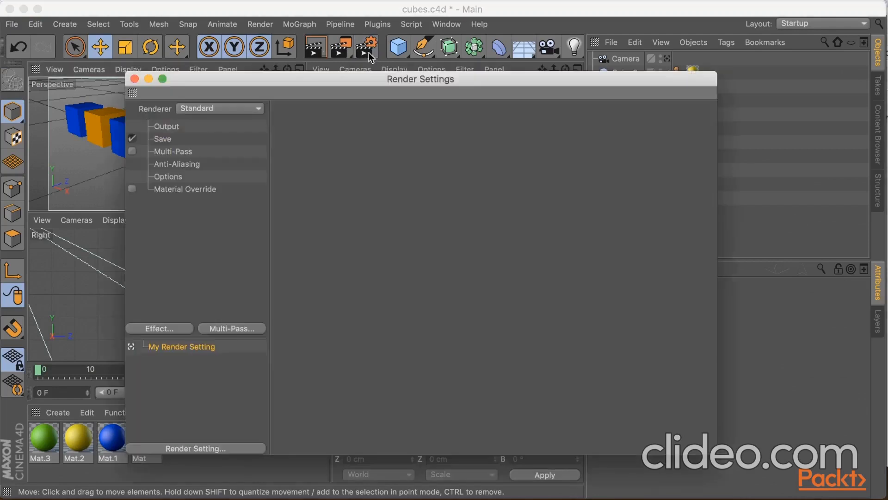
click(132, 152)
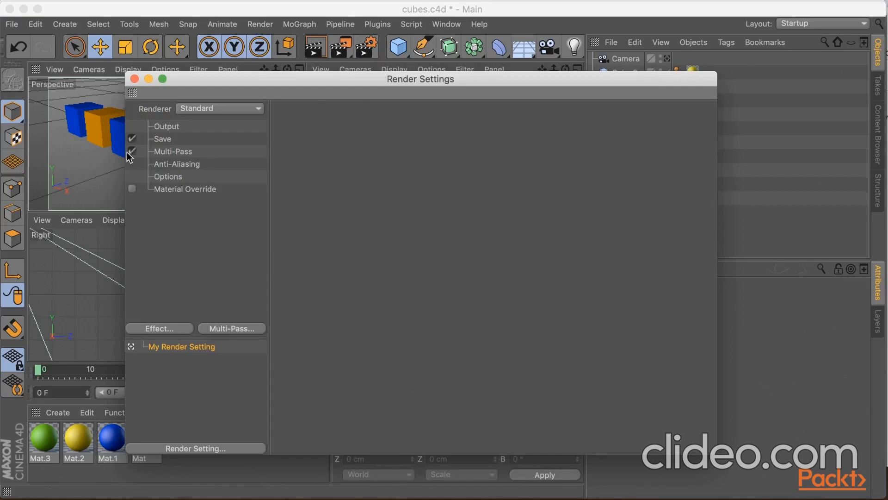
click(228, 331)
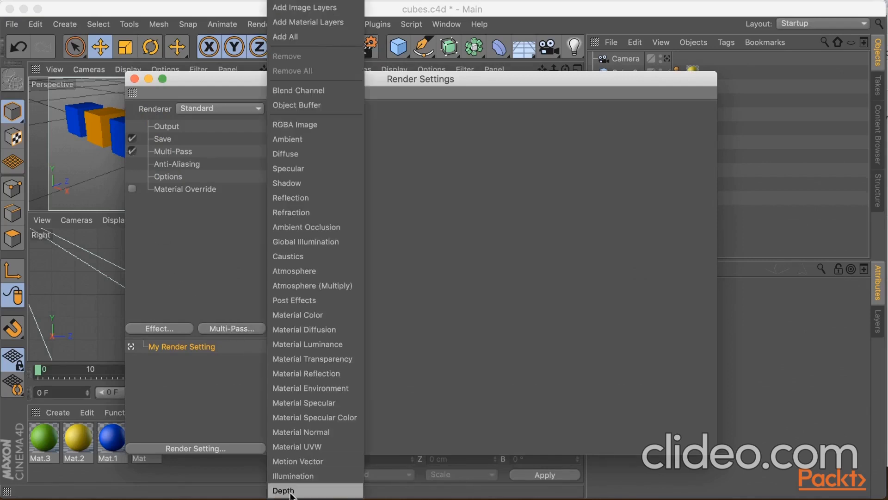
click(290, 491)
click(135, 79)
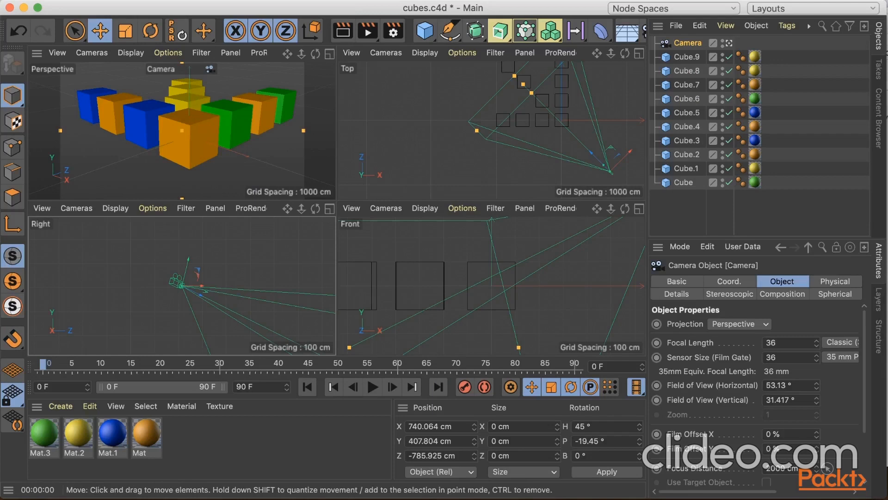
Save the render as 'cubes' in PACKT/04_Text_3D in RLA format
click(393, 31)
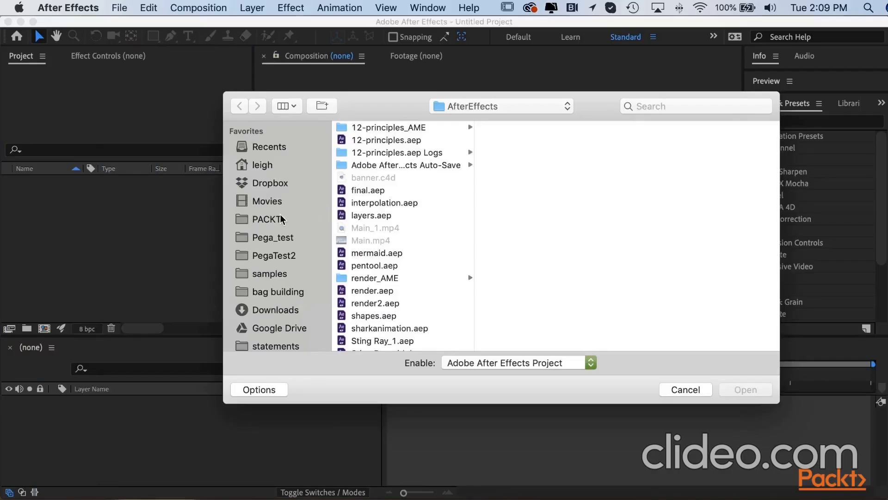
click(282, 219)
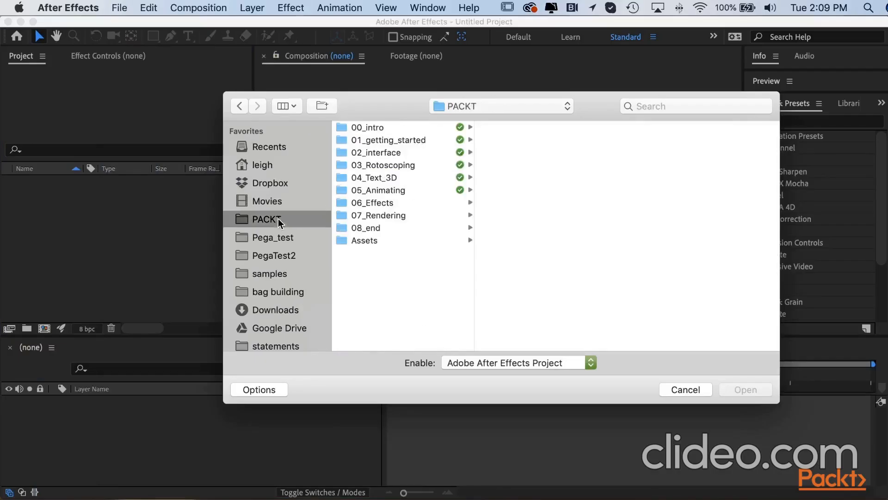
click(384, 178)
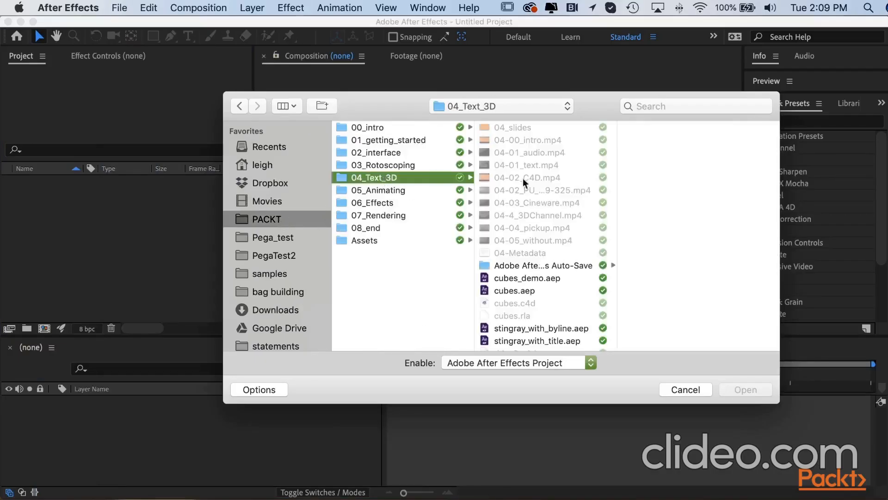
click(527, 292)
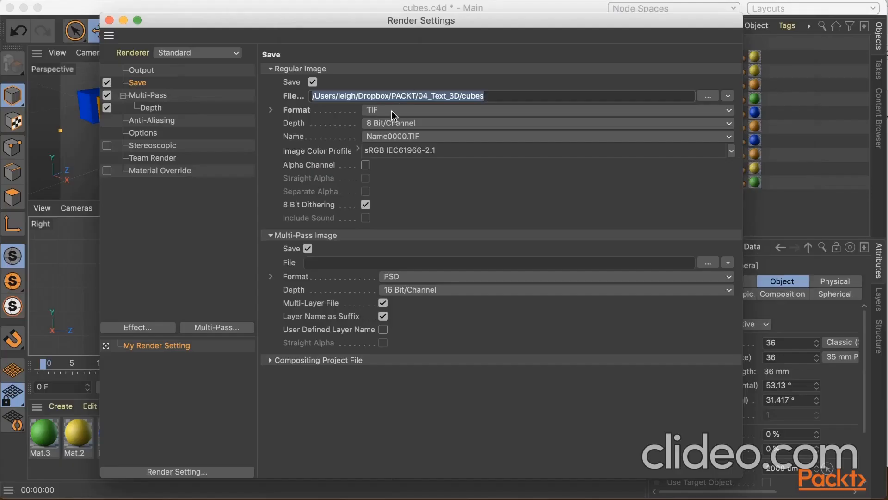
click(392, 111)
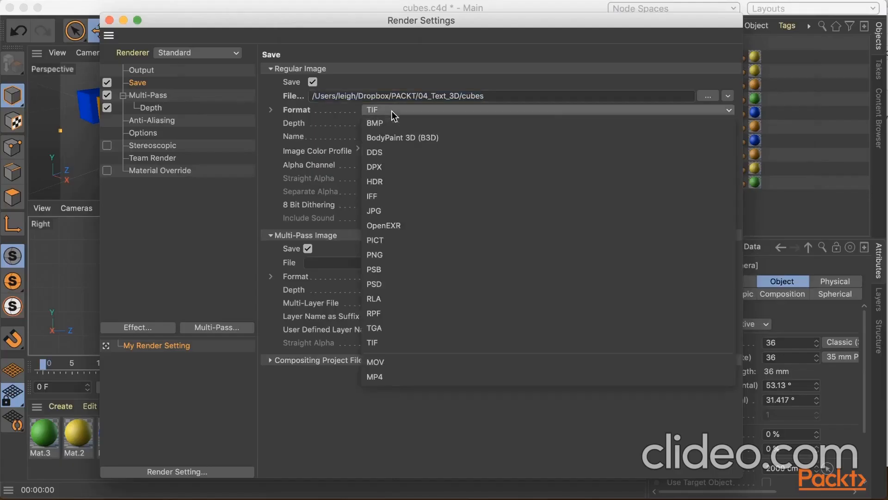
click(387, 304)
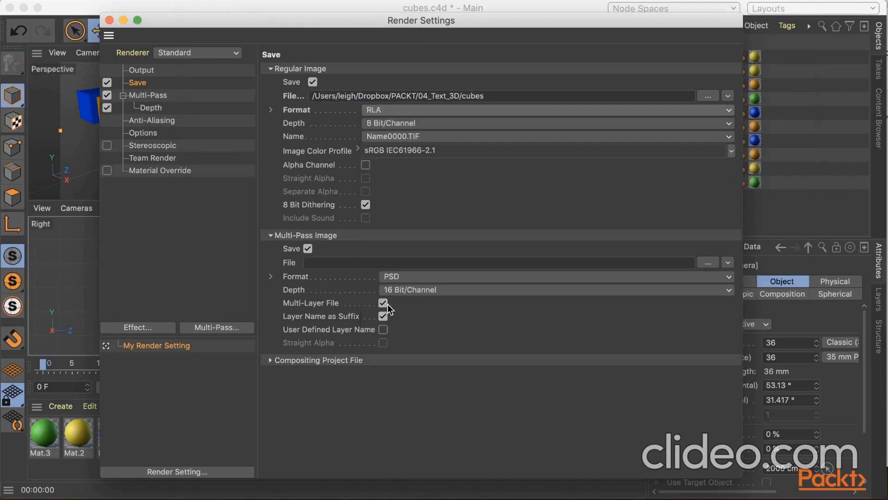
click(110, 20)
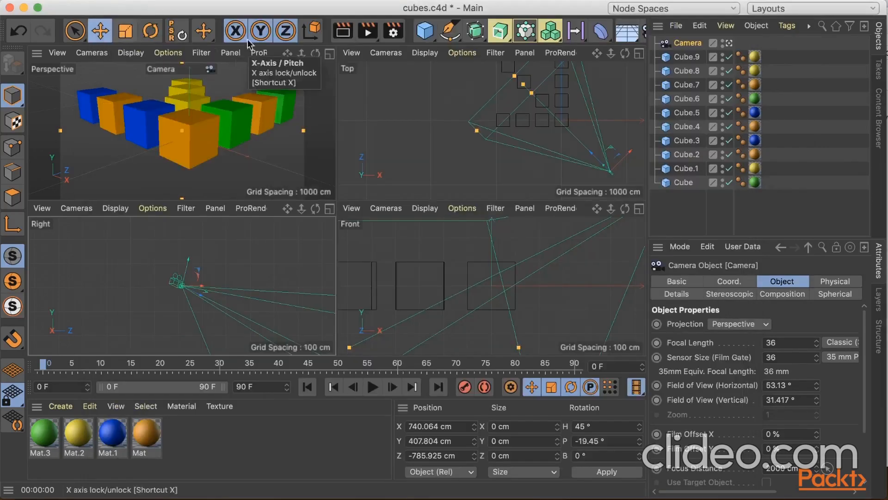
Render the cubes to the Picture Viewer and inspect the grayscale Depth layer
click(368, 31)
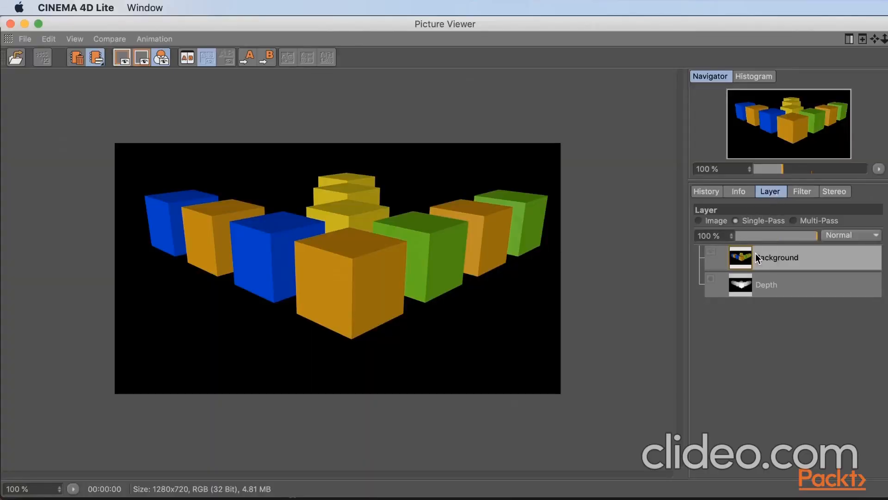
click(758, 285)
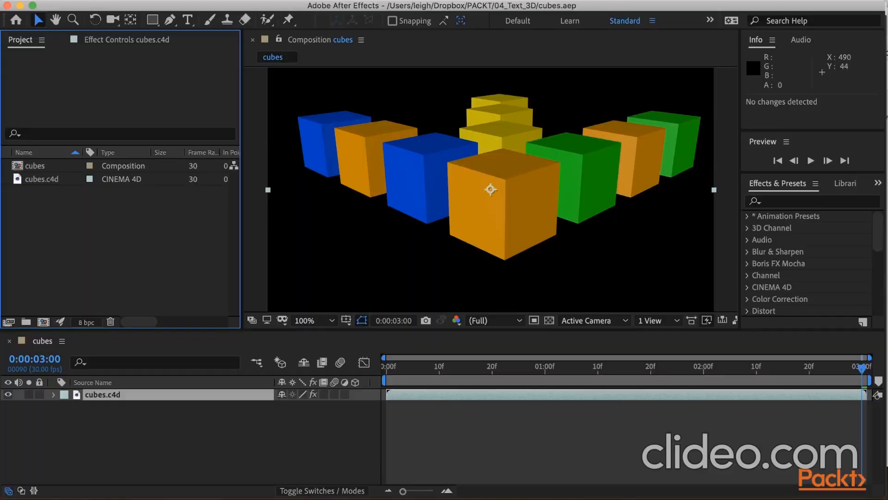
Import cubes.rla into the project, creating the cubes 2 composition with Z-depth data
right_click(70, 224)
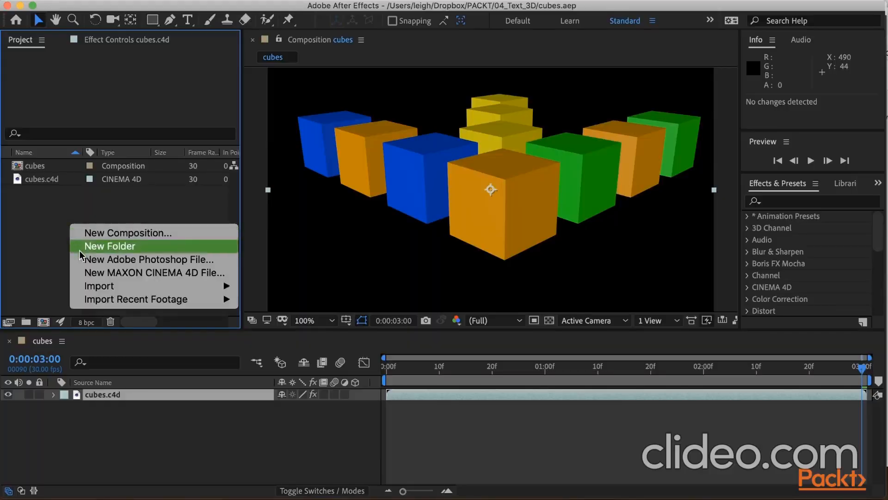
mouse_move(88, 287)
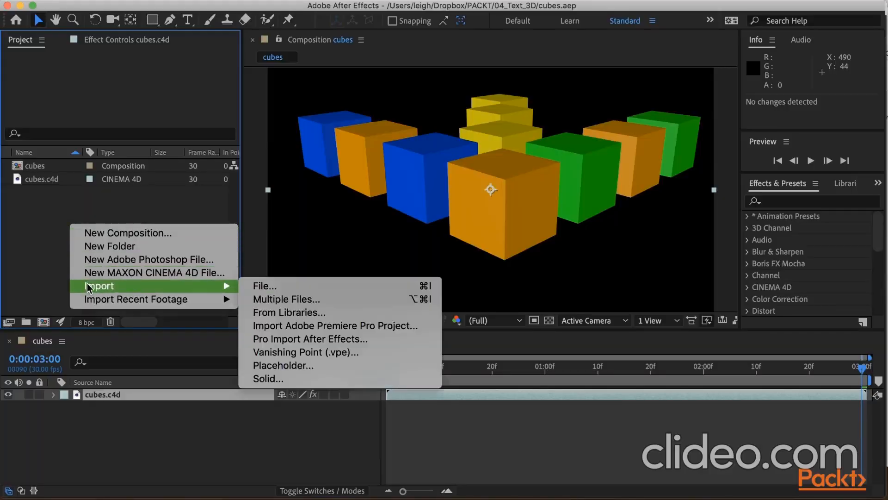
click(266, 287)
scroll(393, 74, down, 2)
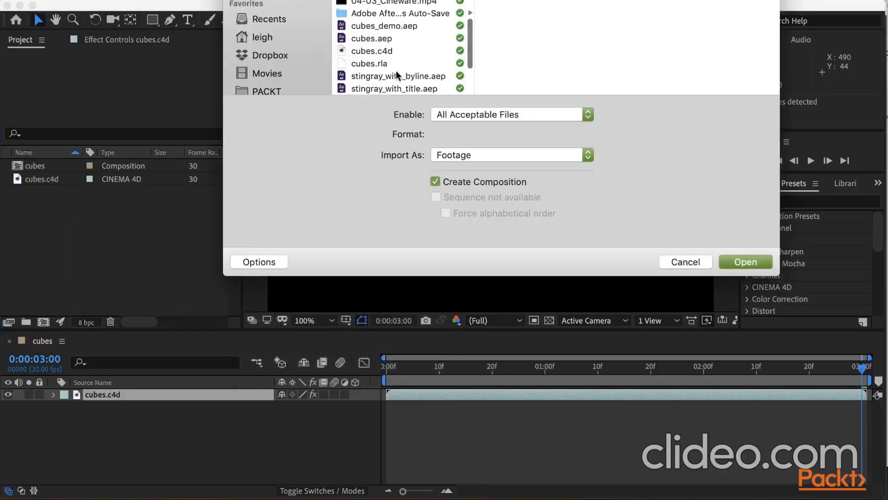
click(377, 65)
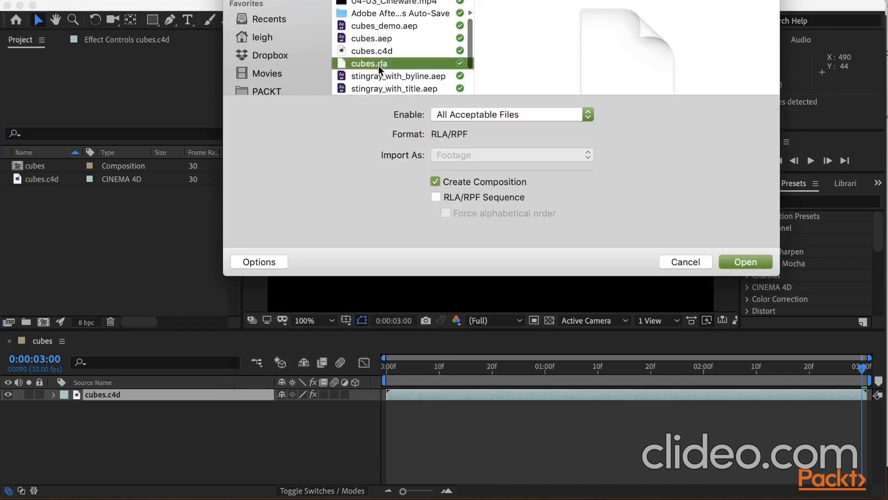
click(738, 263)
click(62, 207)
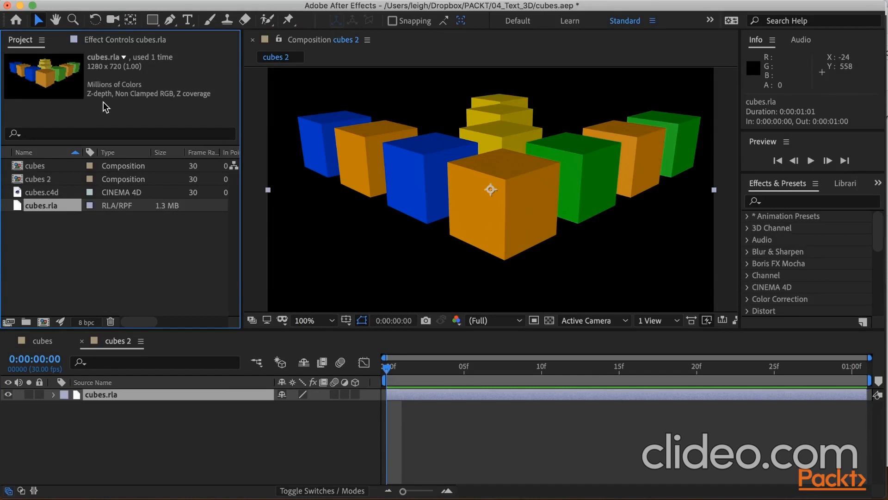
Apply Fog 3D to cubes.rla, try lowering its start and end depths, then delete it
click(749, 231)
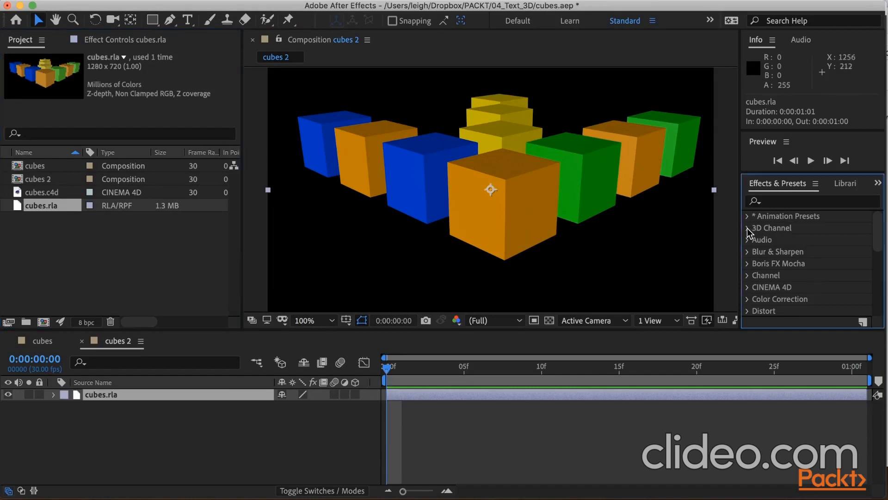
click(749, 231)
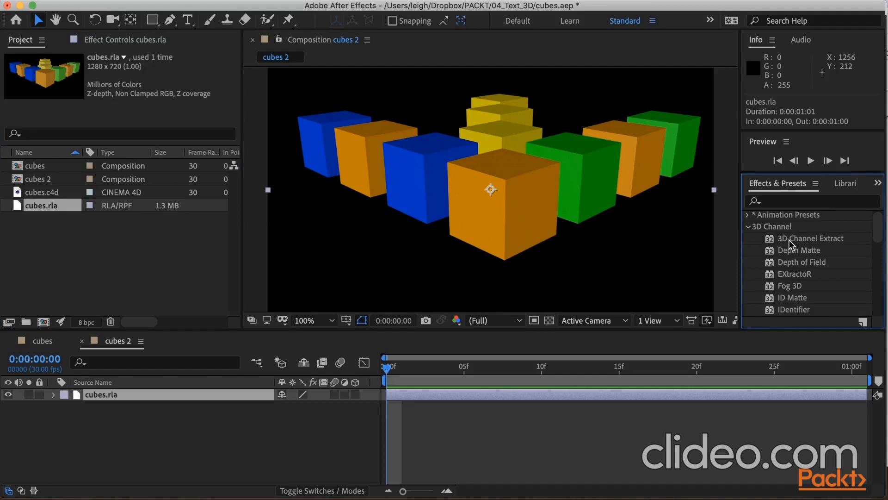
click(797, 286)
drag(796, 287, 545, 191)
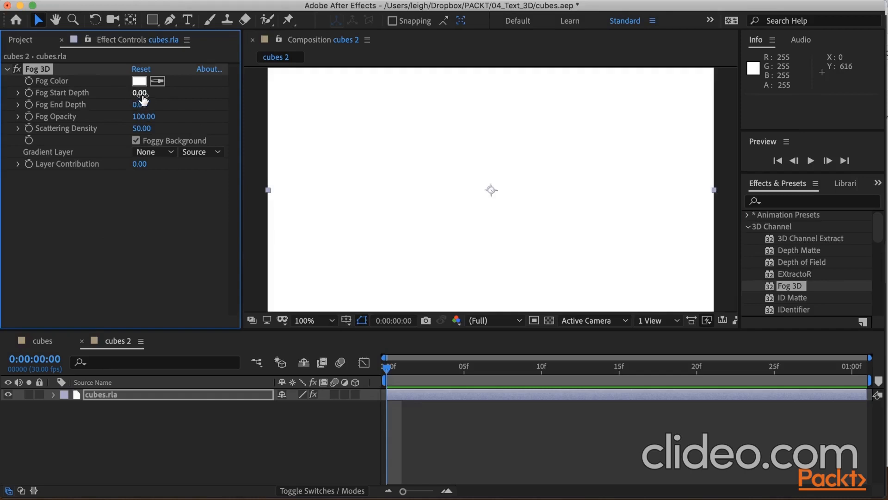
drag(141, 95, 59, 97)
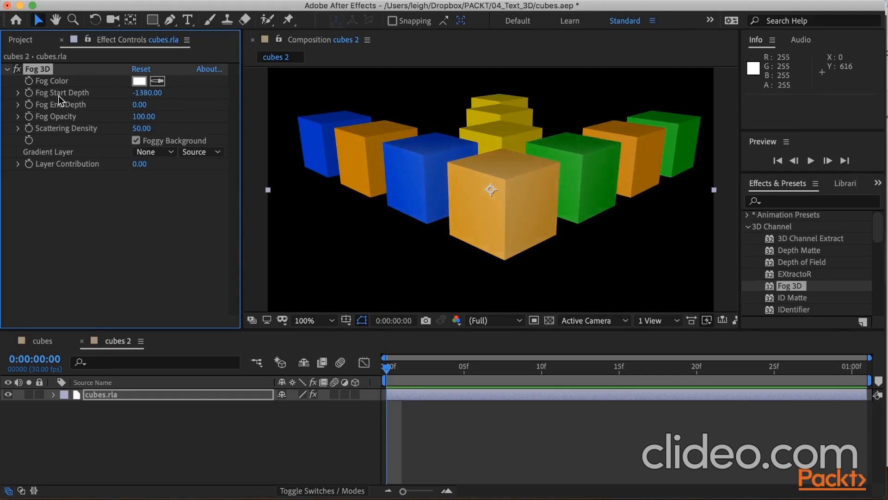
drag(139, 108, 19, 117)
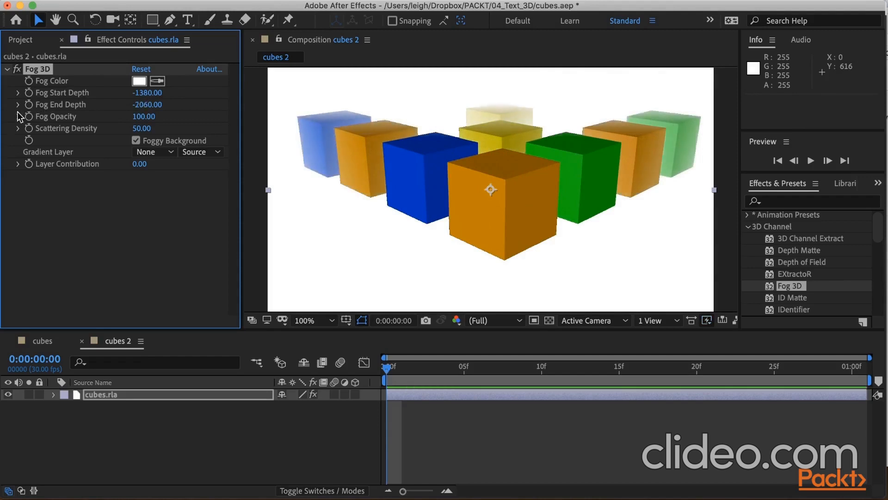
key(Delete)
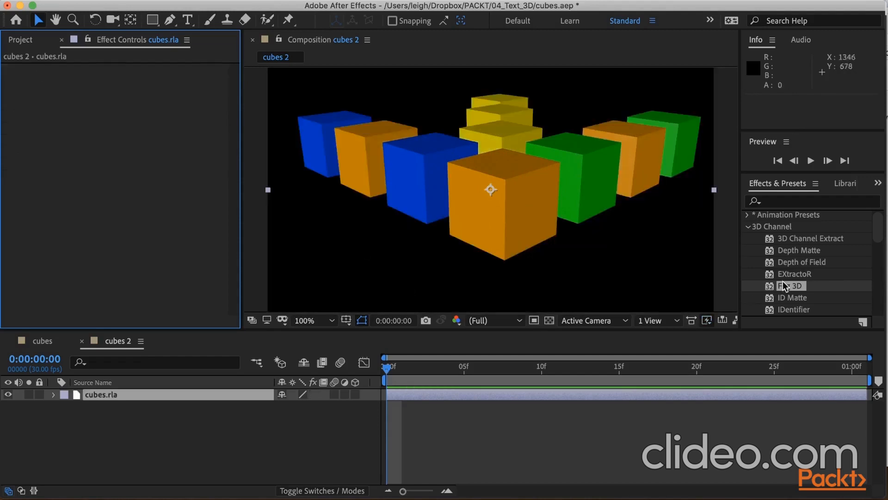
Apply Depth of Field to cubes.rla with Maximum Radius 24 and Focal Plane Thickness 1260
drag(796, 262, 534, 215)
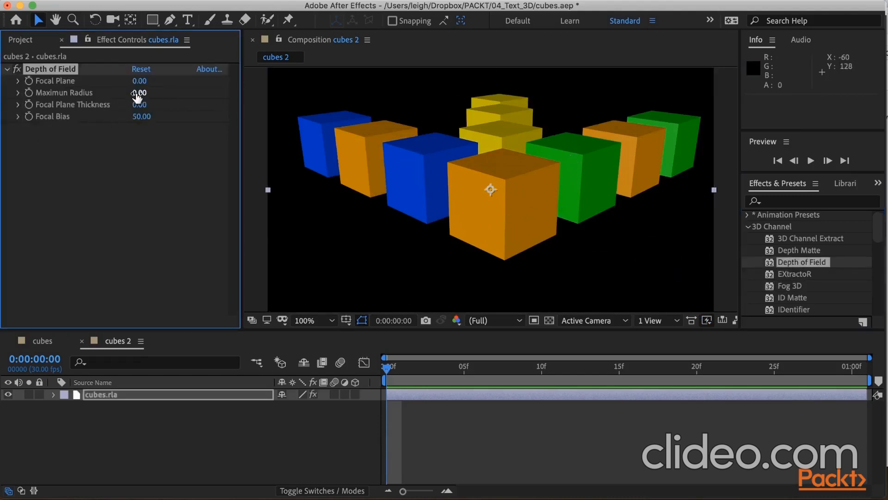
drag(136, 92, 153, 93)
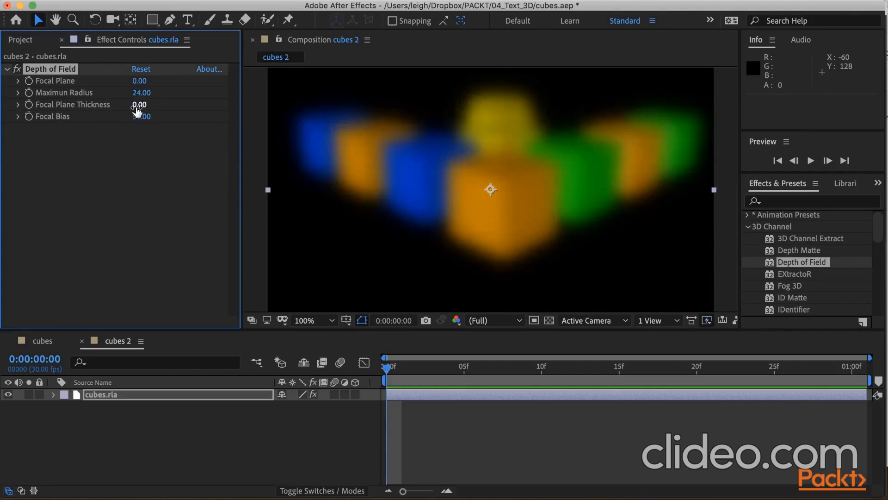
drag(138, 110, 230, 115)
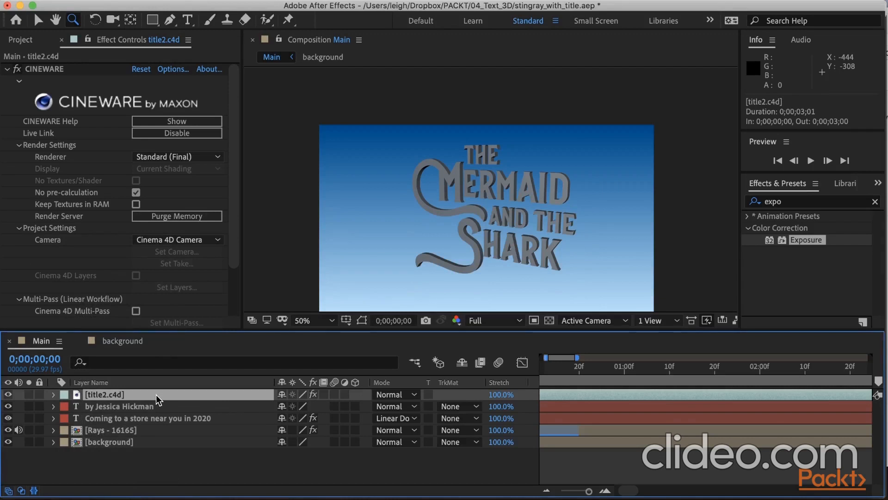
Duplicate the title2.c4d layer and rename the copy 'depth'
key(super+d)
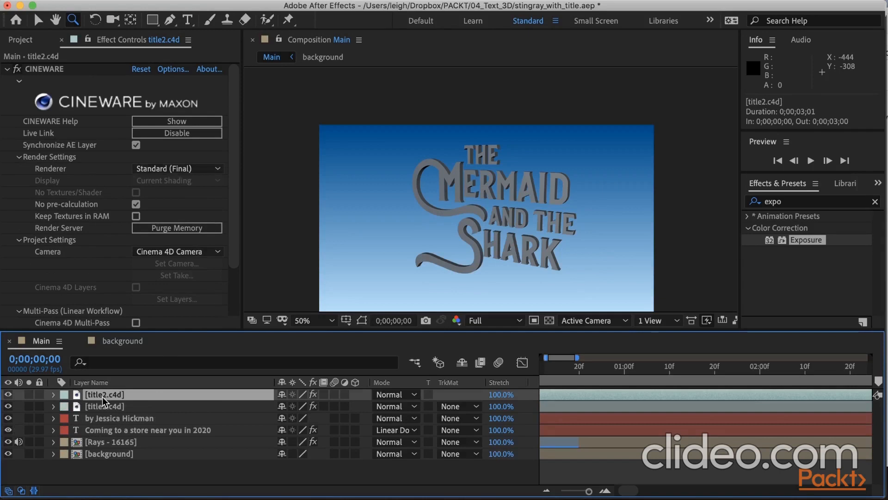
key(Return)
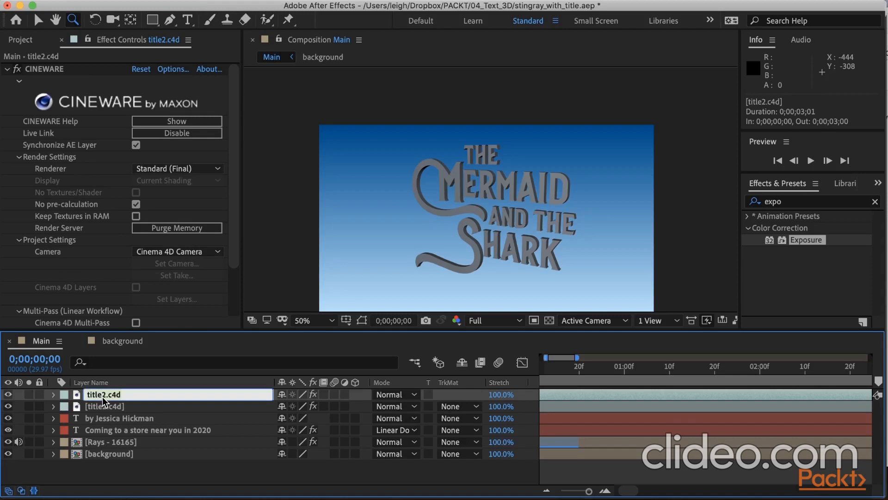
text(depth)
key(Return)
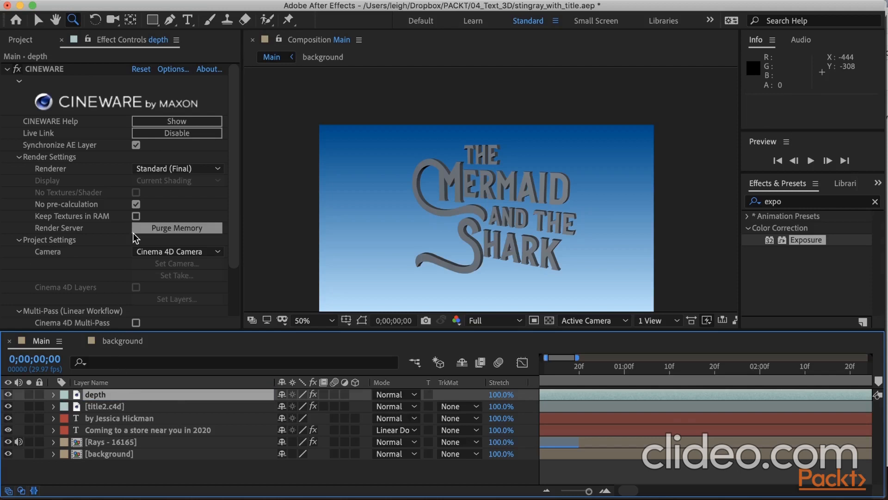
Enable Cinema 4D Multi-Pass on the depth layer, keeping Standard (Final), and set it to the Depth pass
scroll(134, 238, down, 3)
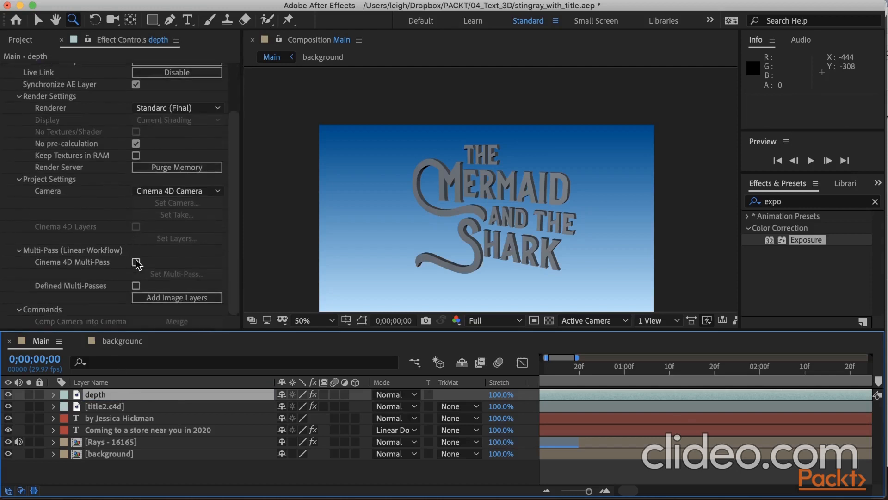
click(136, 262)
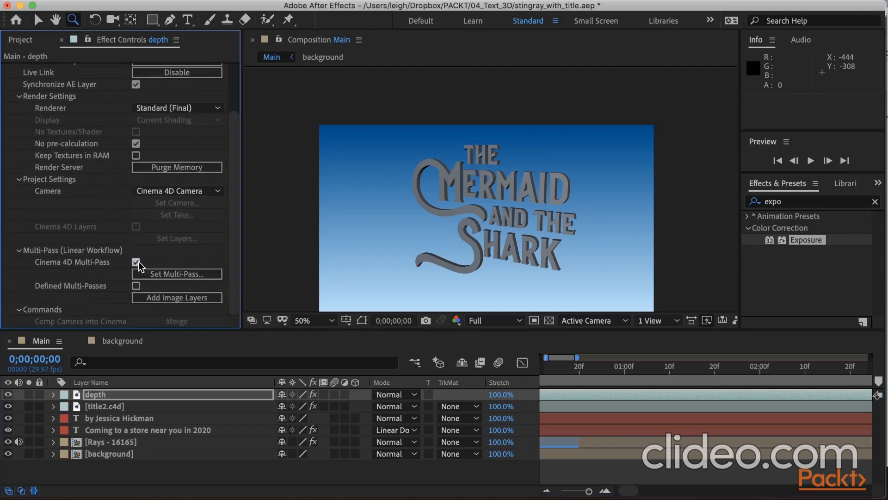
click(153, 108)
click(158, 121)
click(170, 275)
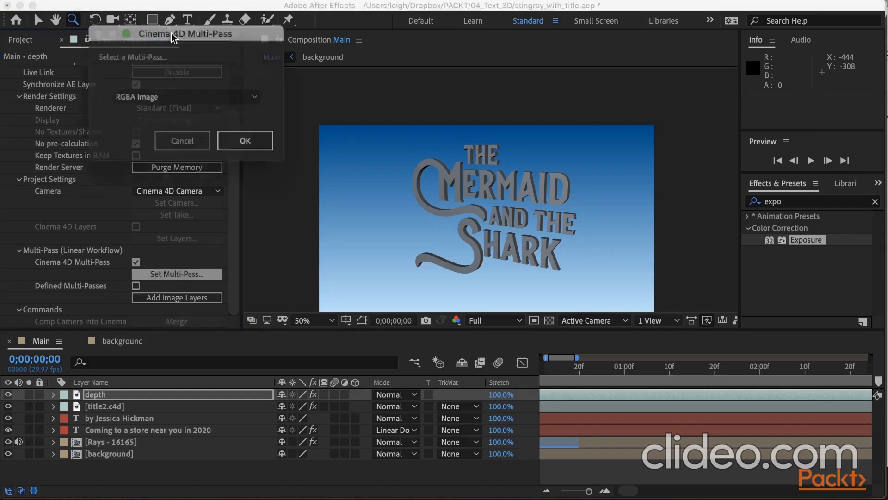
click(276, 205)
click(254, 221)
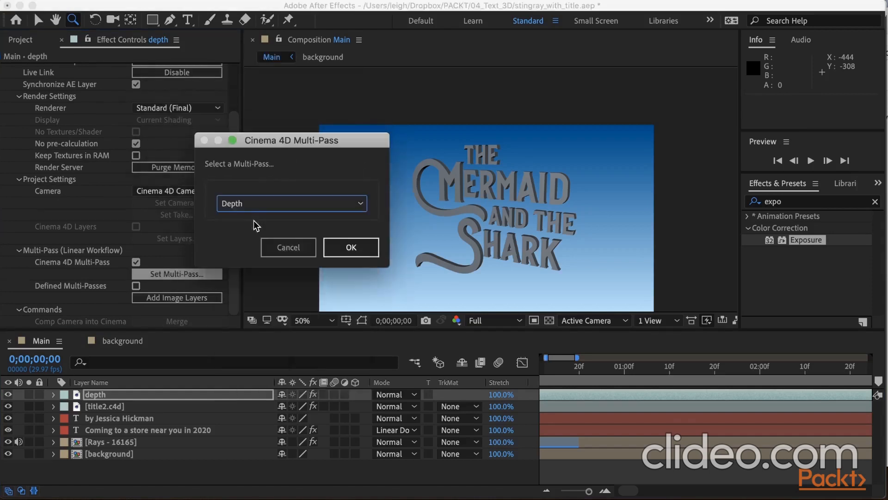
click(341, 252)
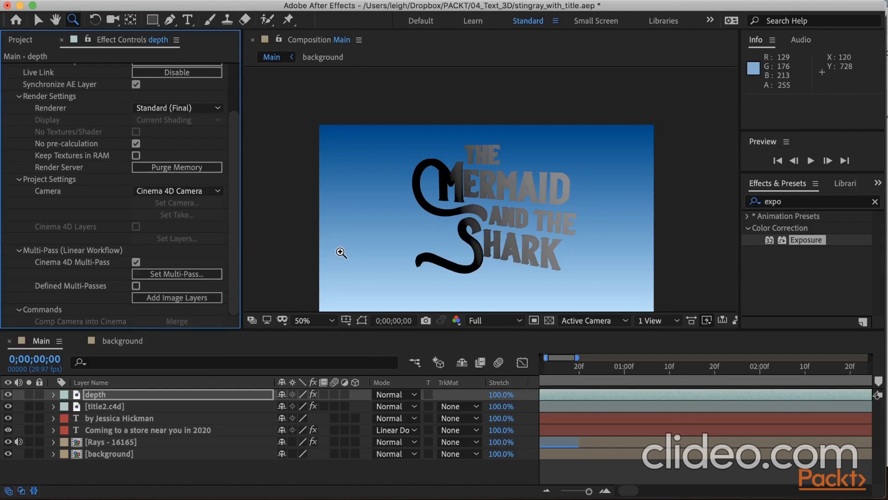
Hide the depth layer and reselect the title2.c4d layer
click(9, 395)
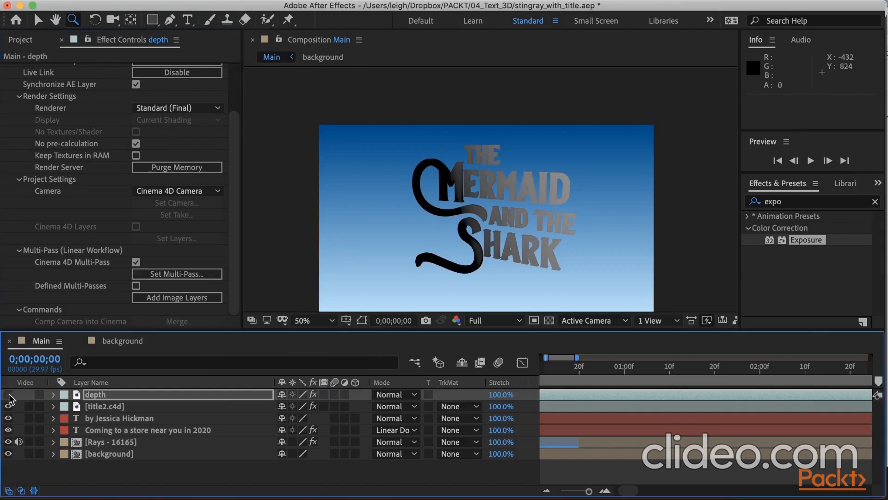
click(9, 394)
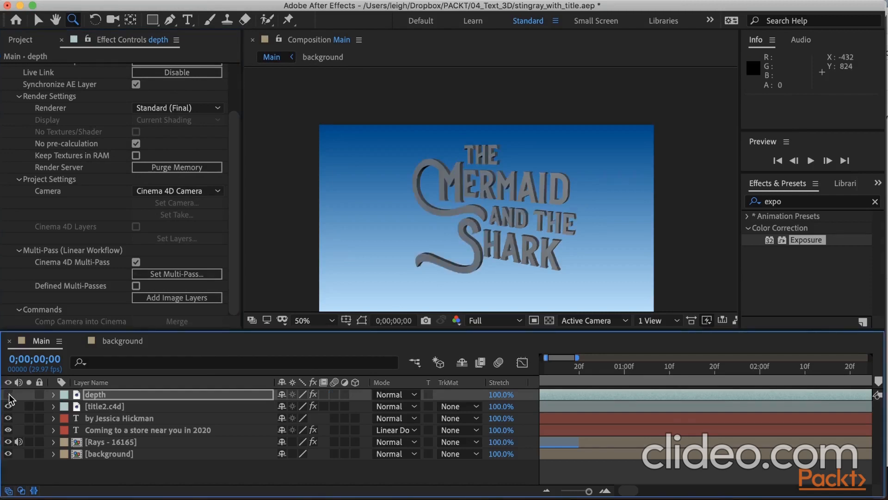
click(130, 407)
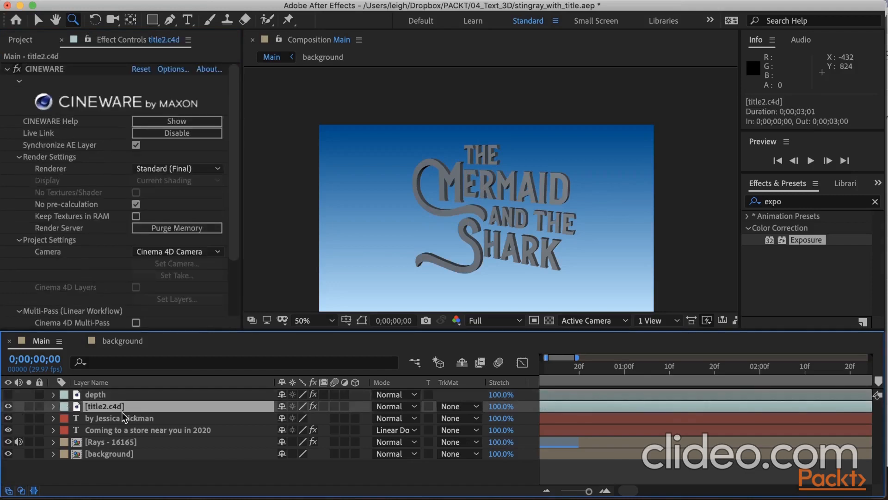
Search effects for 'camera' and apply Camera Lens Blur to the title2.c4d layer
click(875, 202)
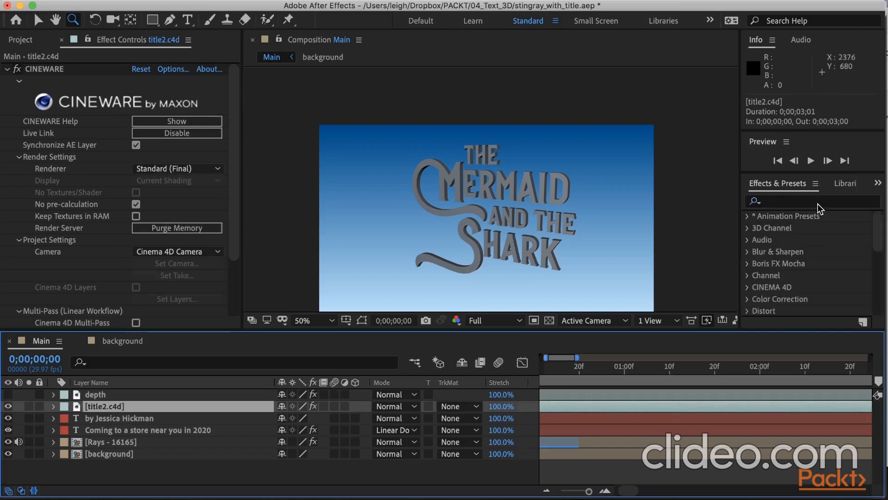
click(798, 204)
text(camera)
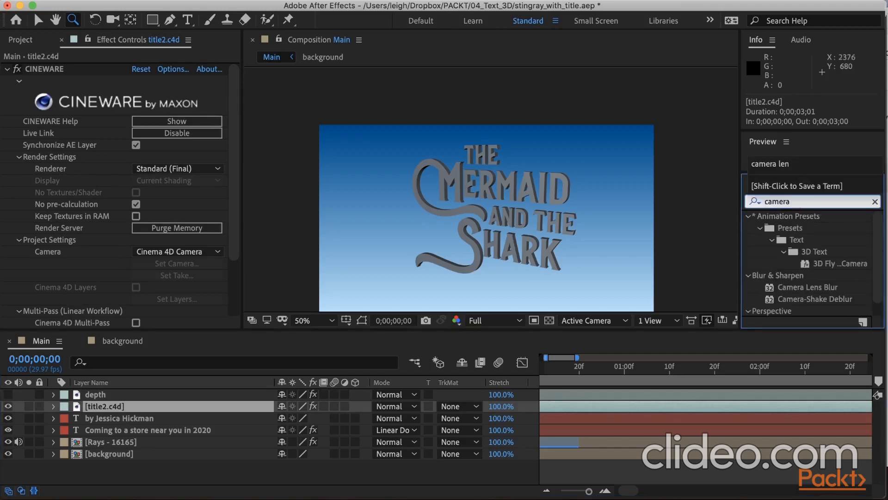
drag(808, 274, 99, 406)
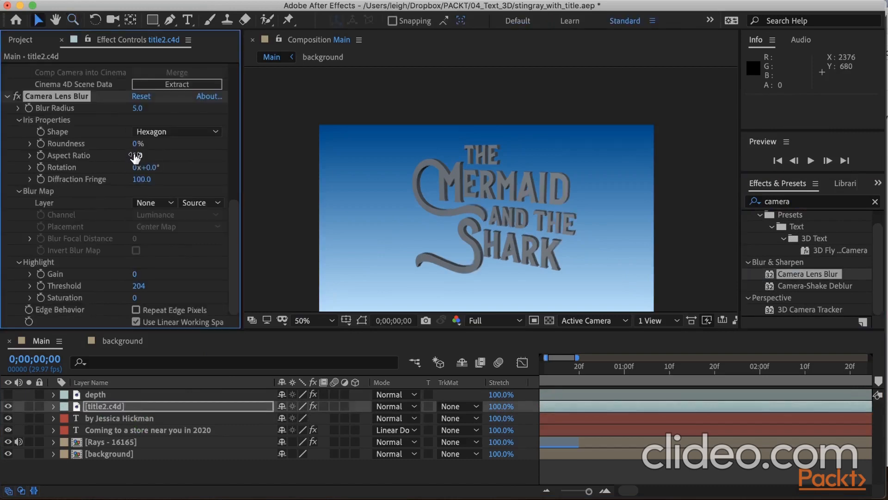
Set the lens blur to aspect ratio 3.5, depth layer blur map with Effects & Masks, focal distance 128
drag(139, 156, 171, 159)
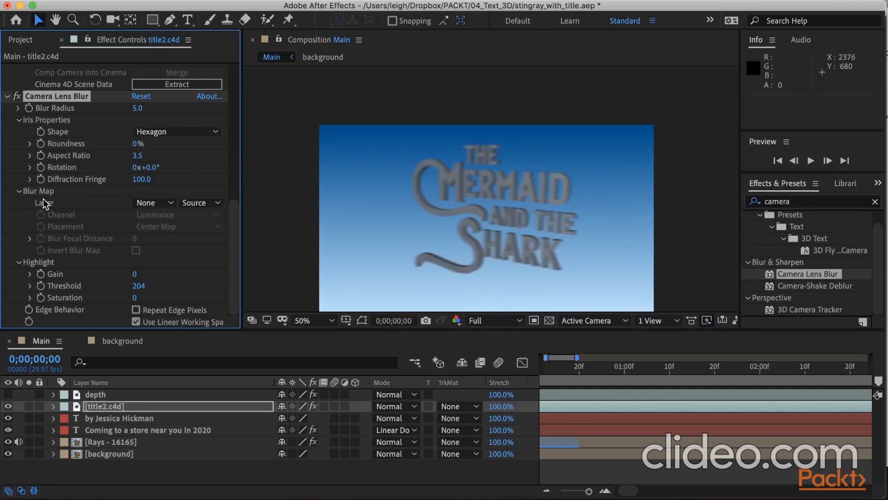
click(157, 203)
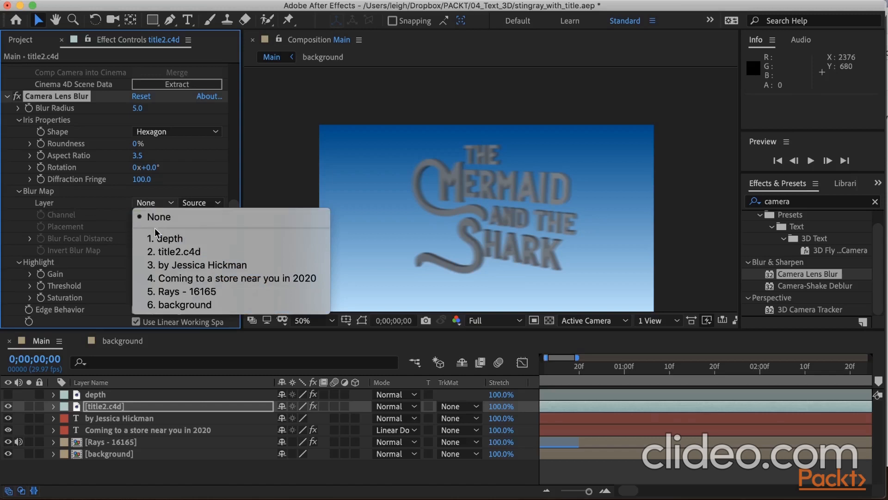
click(158, 240)
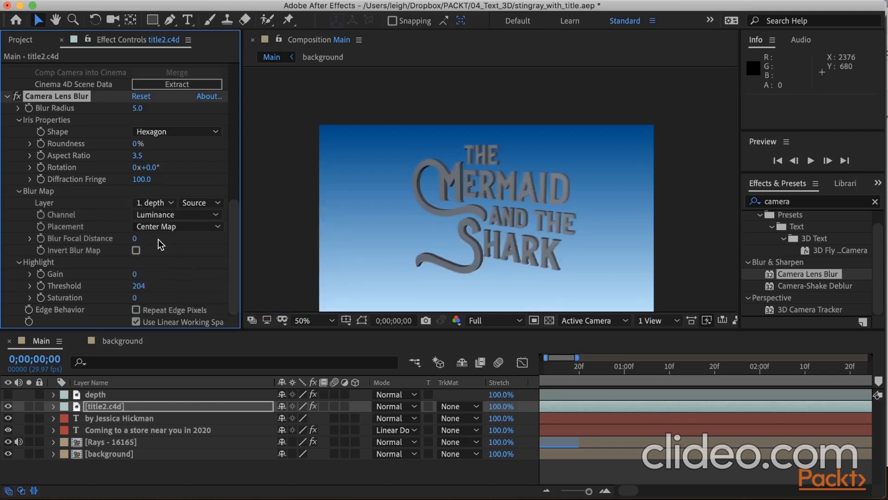
click(196, 204)
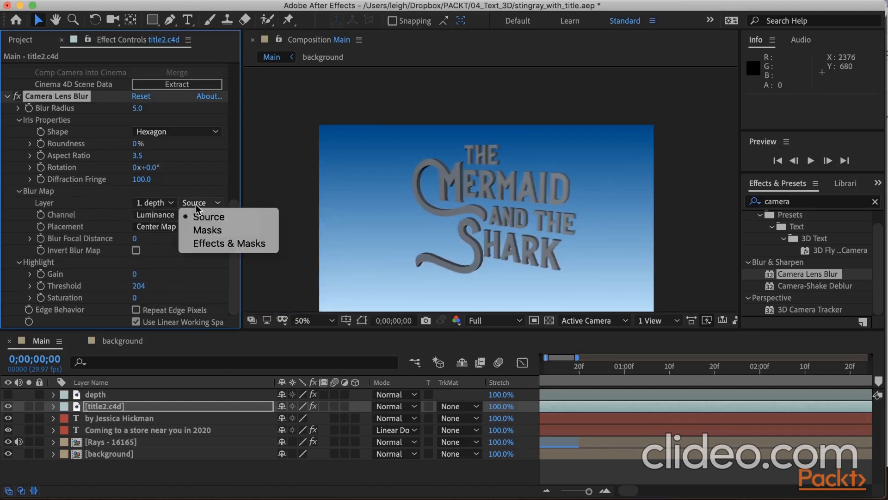
click(197, 243)
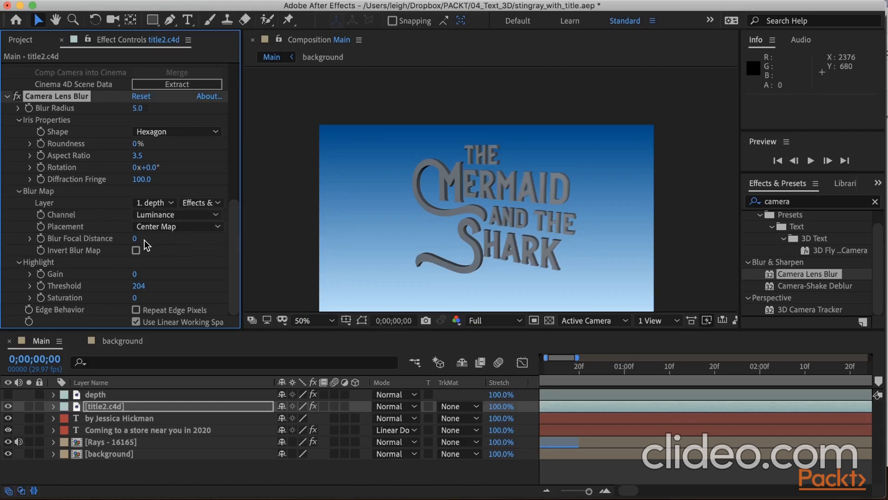
drag(135, 238, 170, 242)
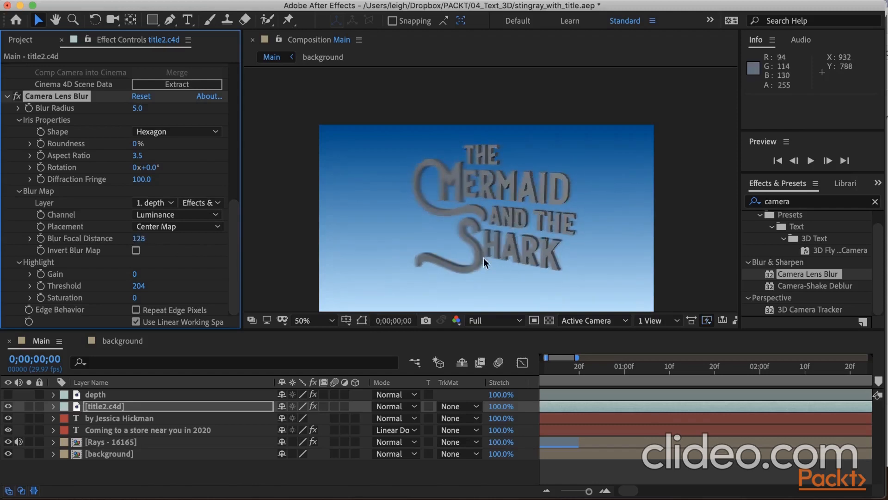